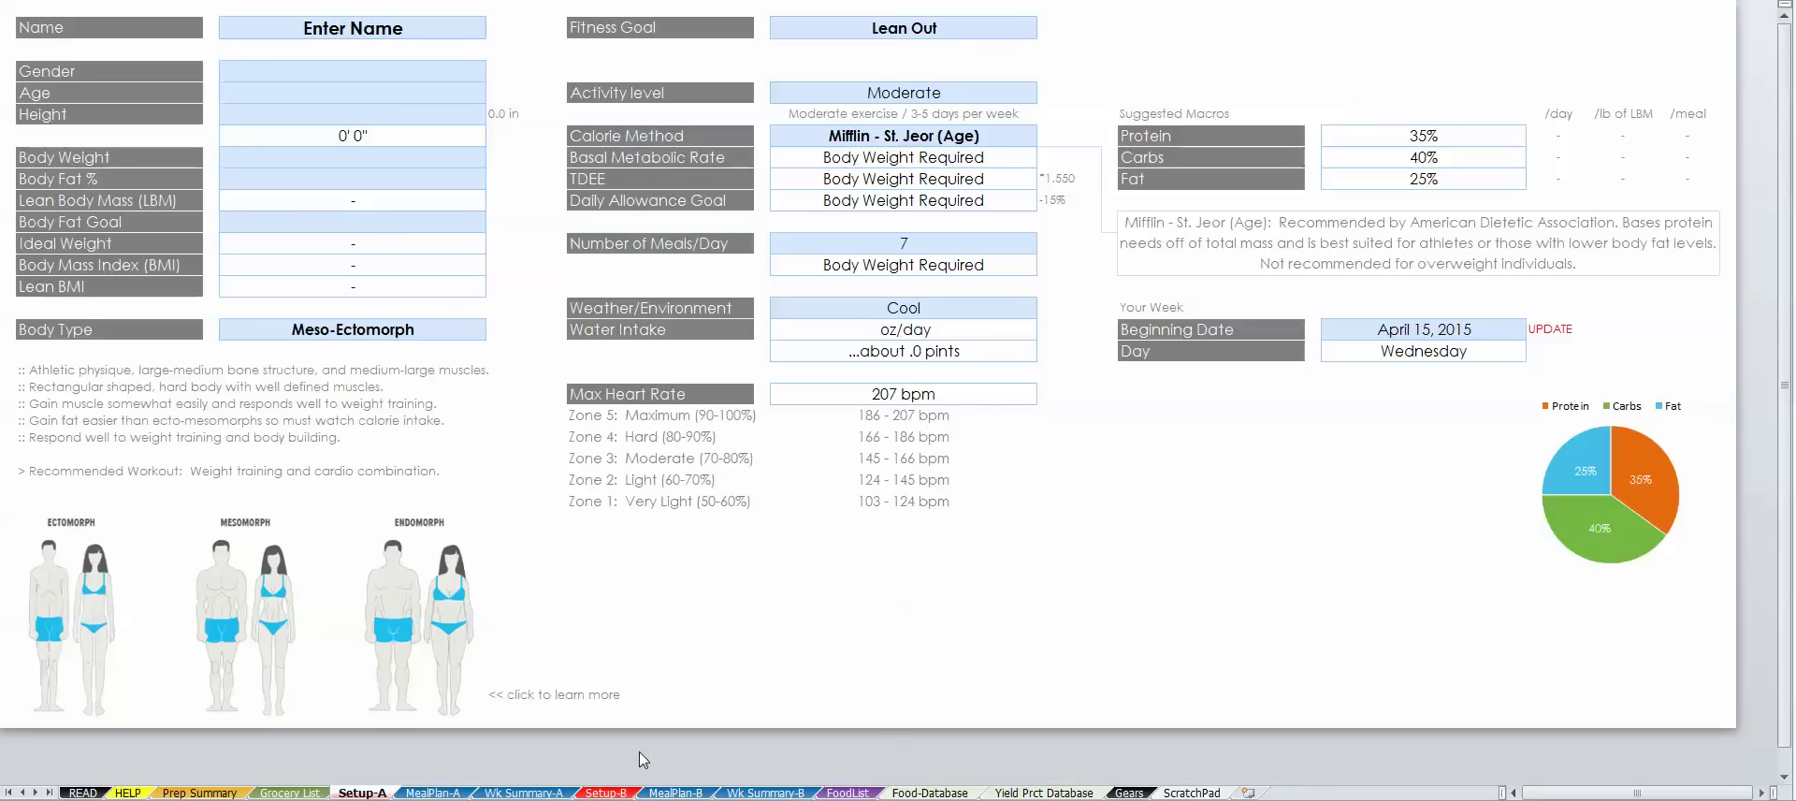
Look over the input cells for gender, age, height, body weight and body fat % on the Setup-A sheet
left_click(367, 791)
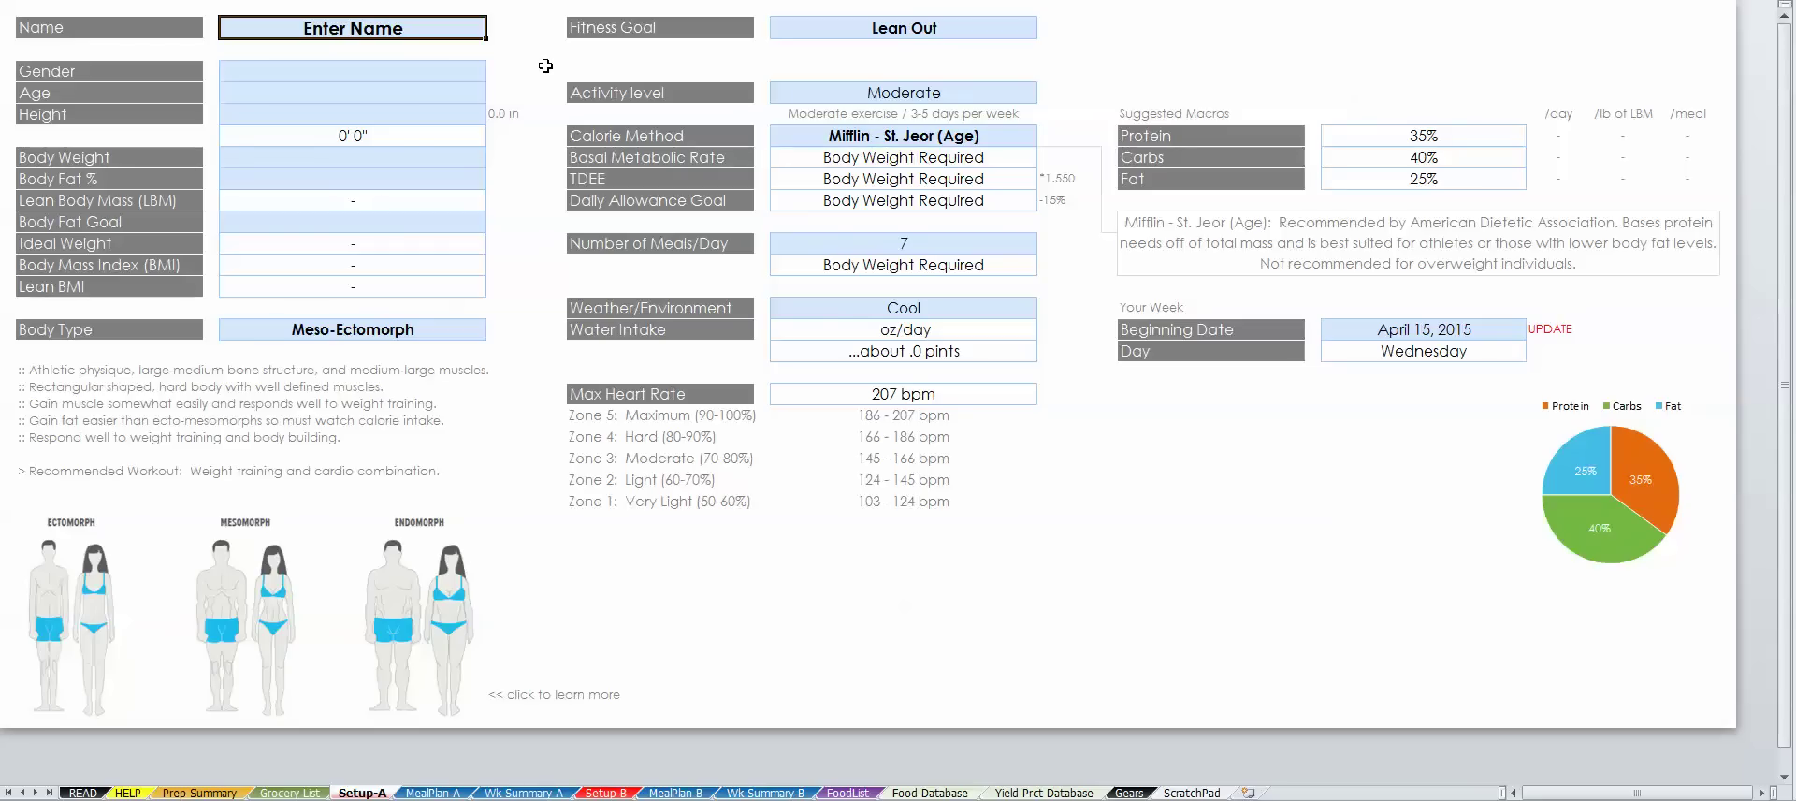
left_click(427, 74)
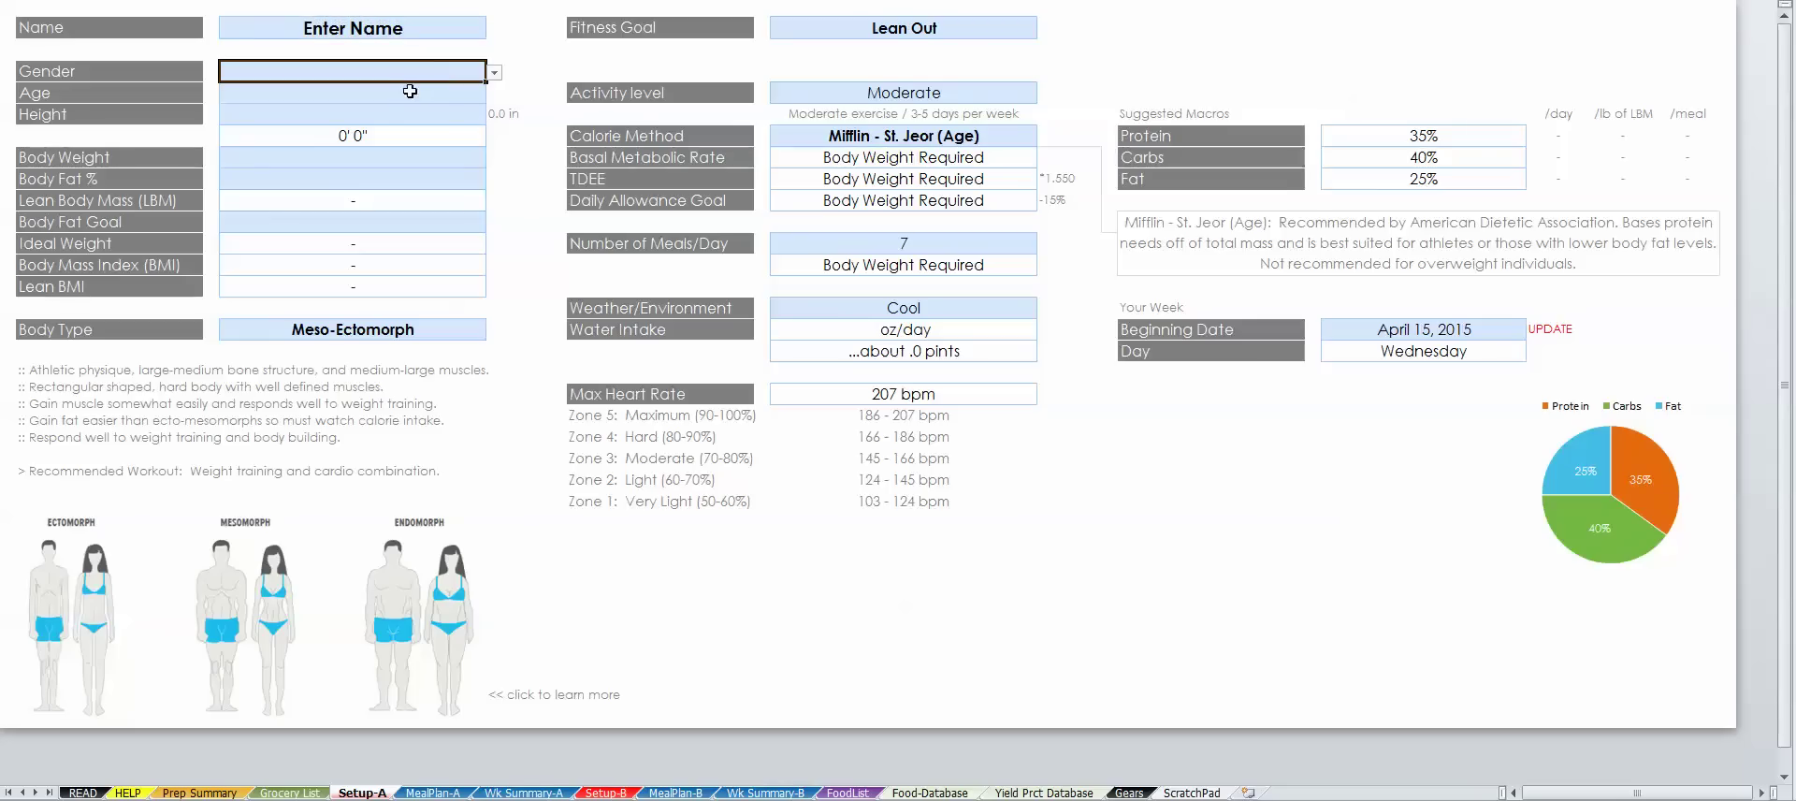
left_click(405, 93)
left_click(392, 114)
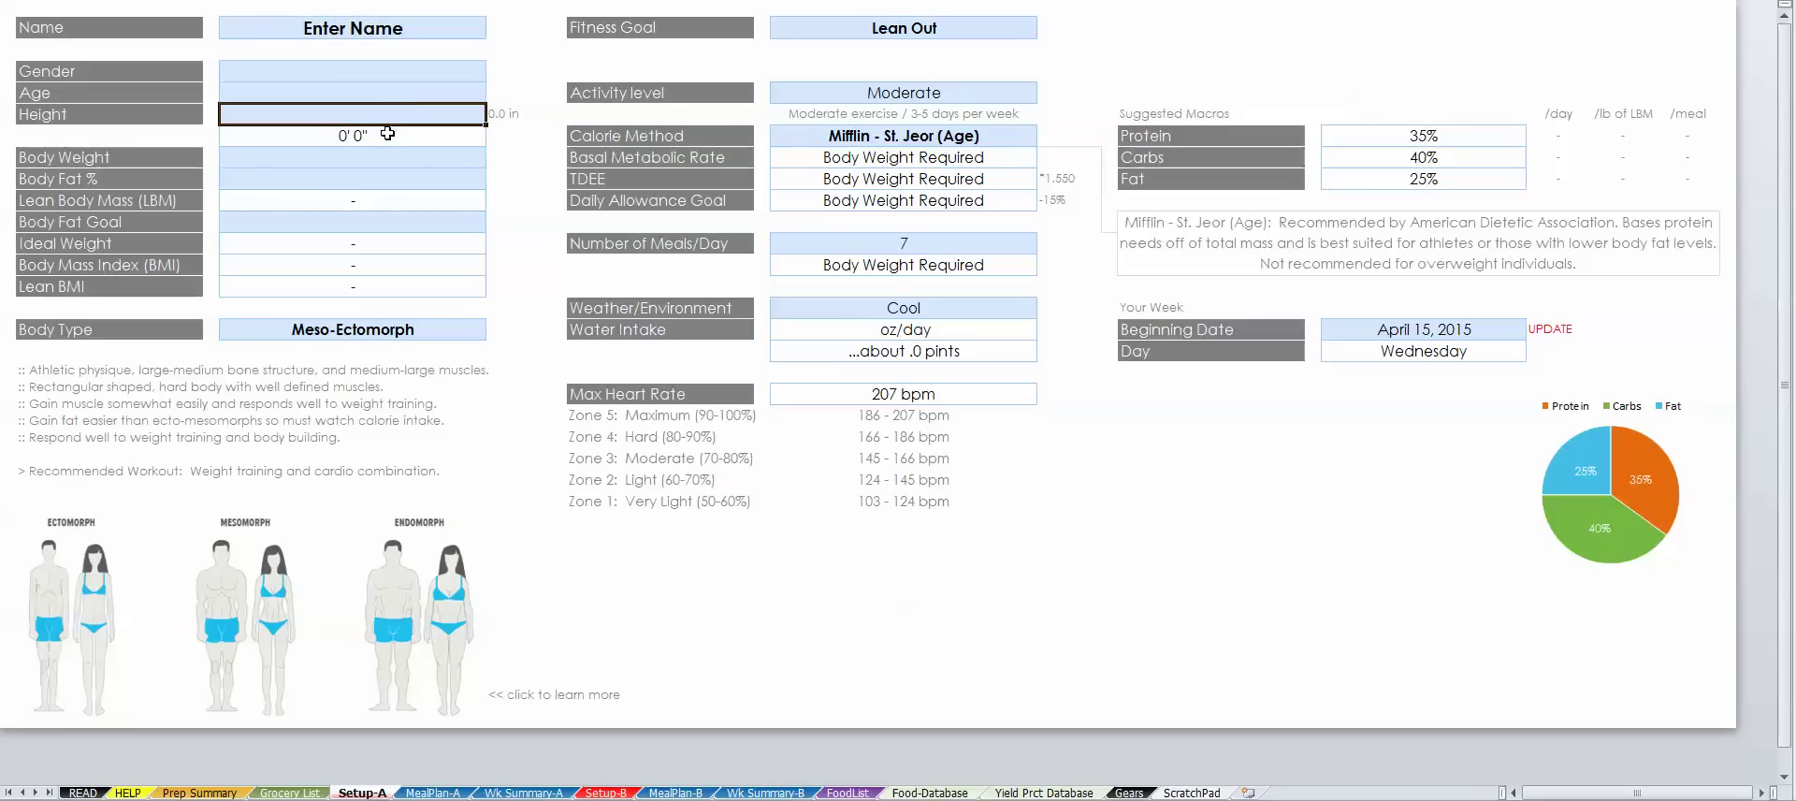
left_click(380, 157)
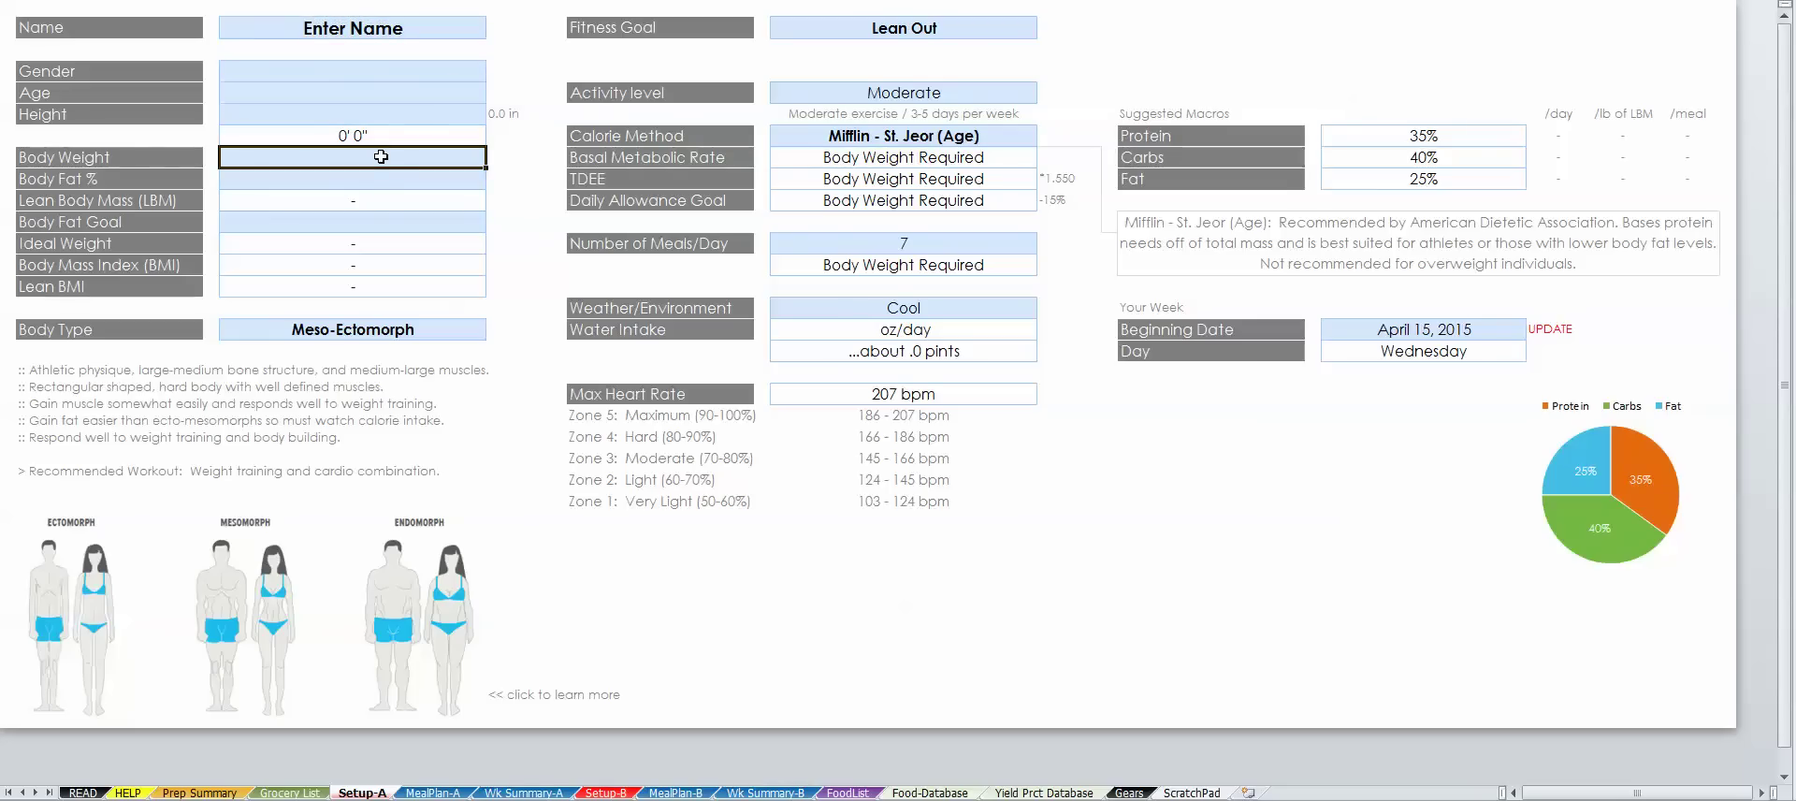
left_click(377, 177)
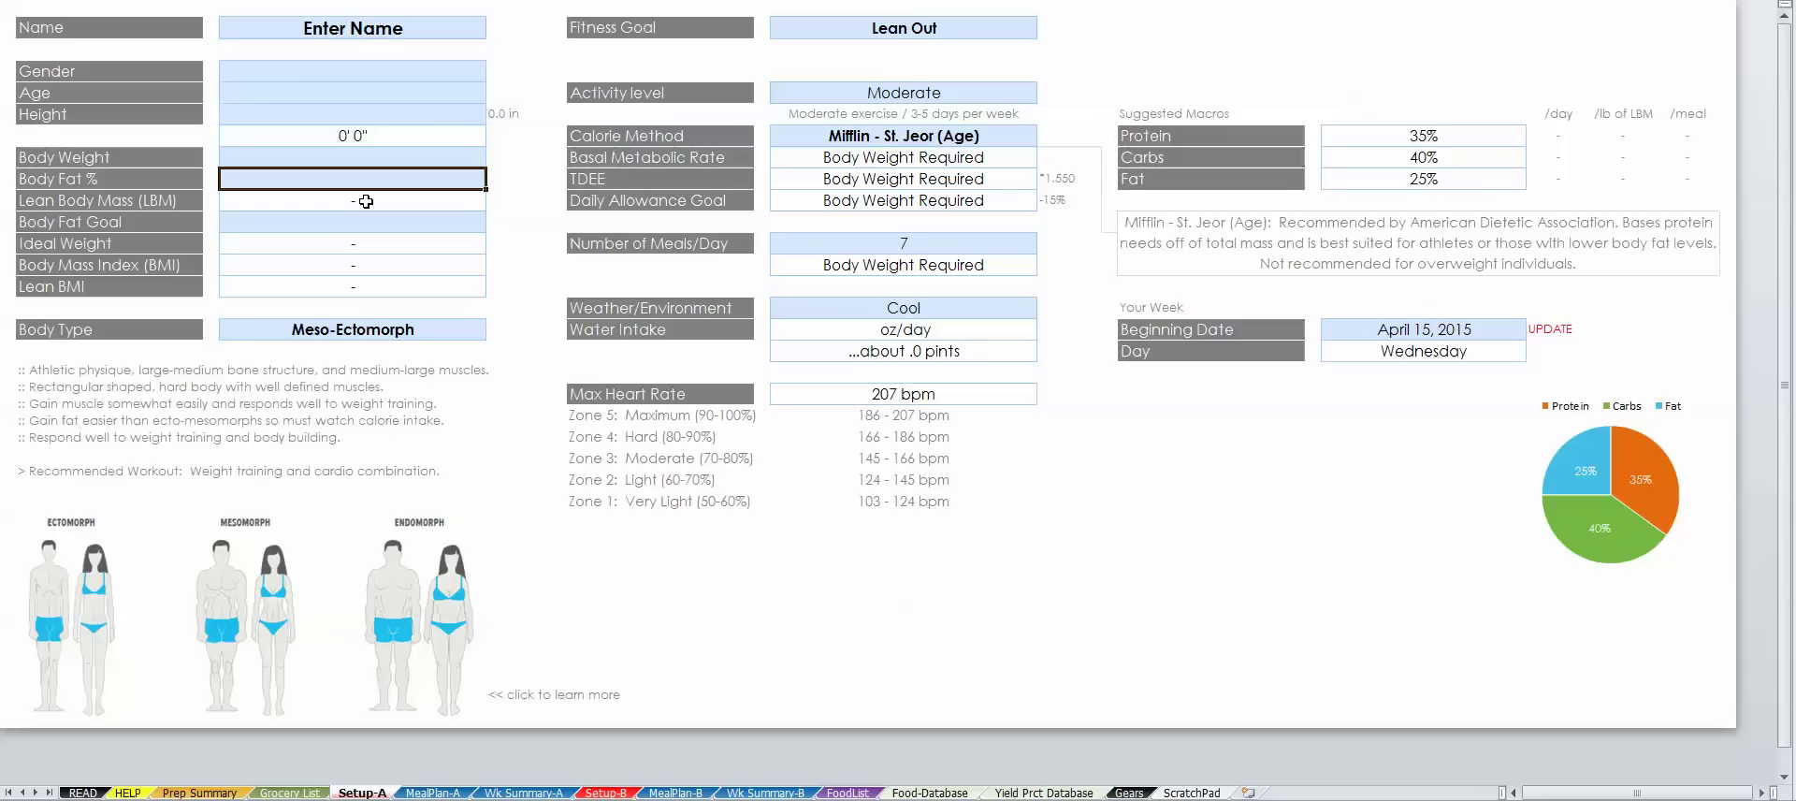
Examine the option lists of the Gender, Body Type, Number of Meals/Day and Calorie Method cells without changing them
left_click(474, 75)
left_click(494, 73)
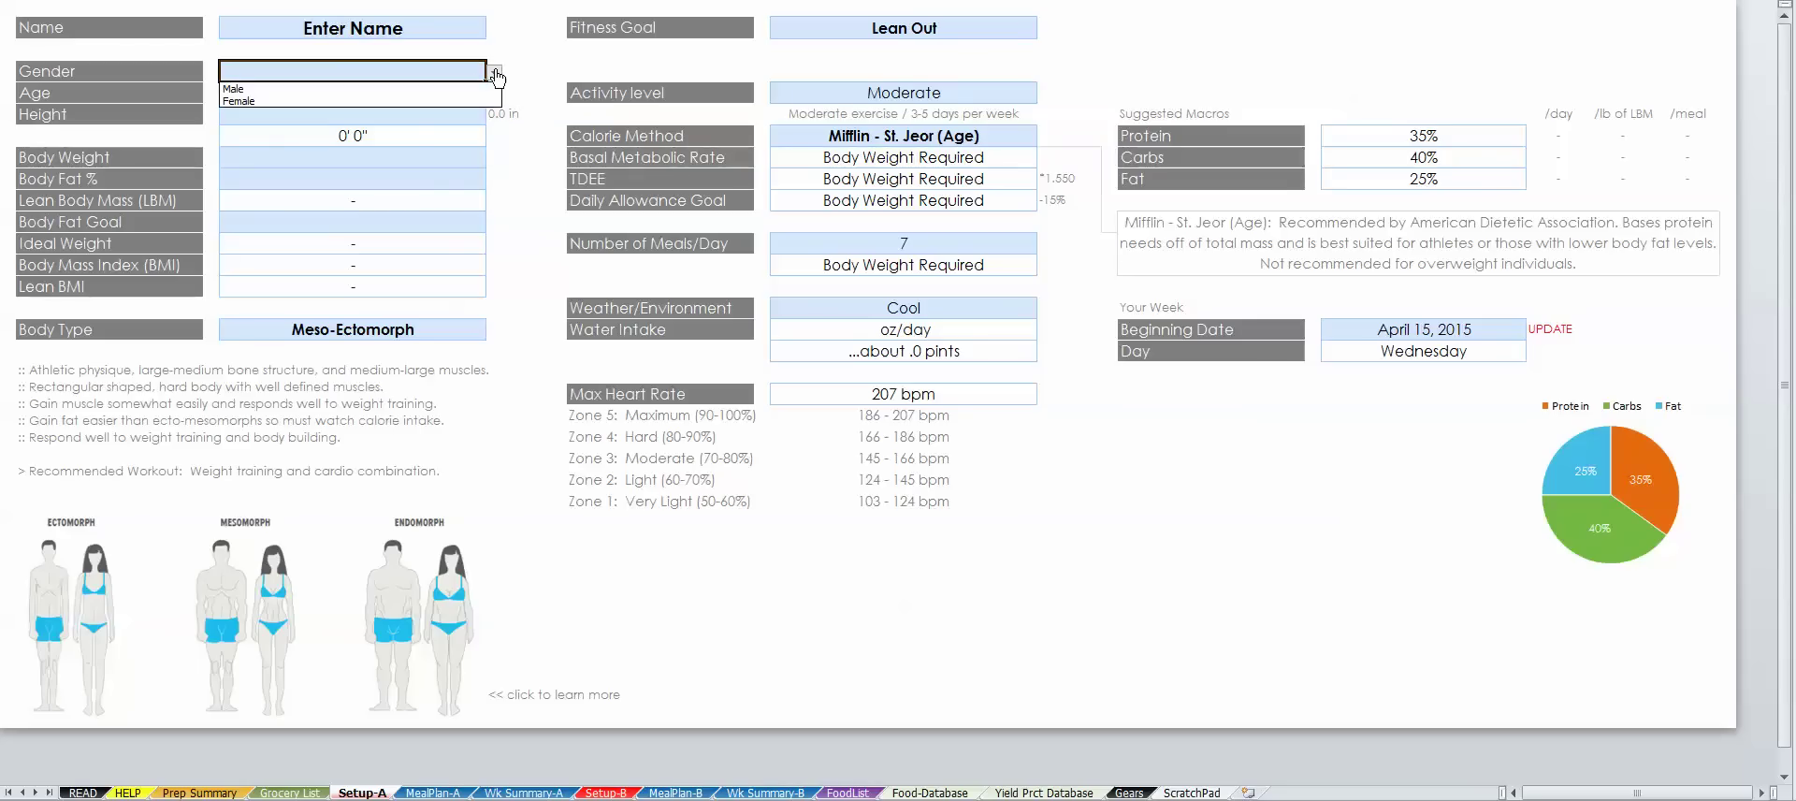
left_click(495, 74)
left_click(451, 327)
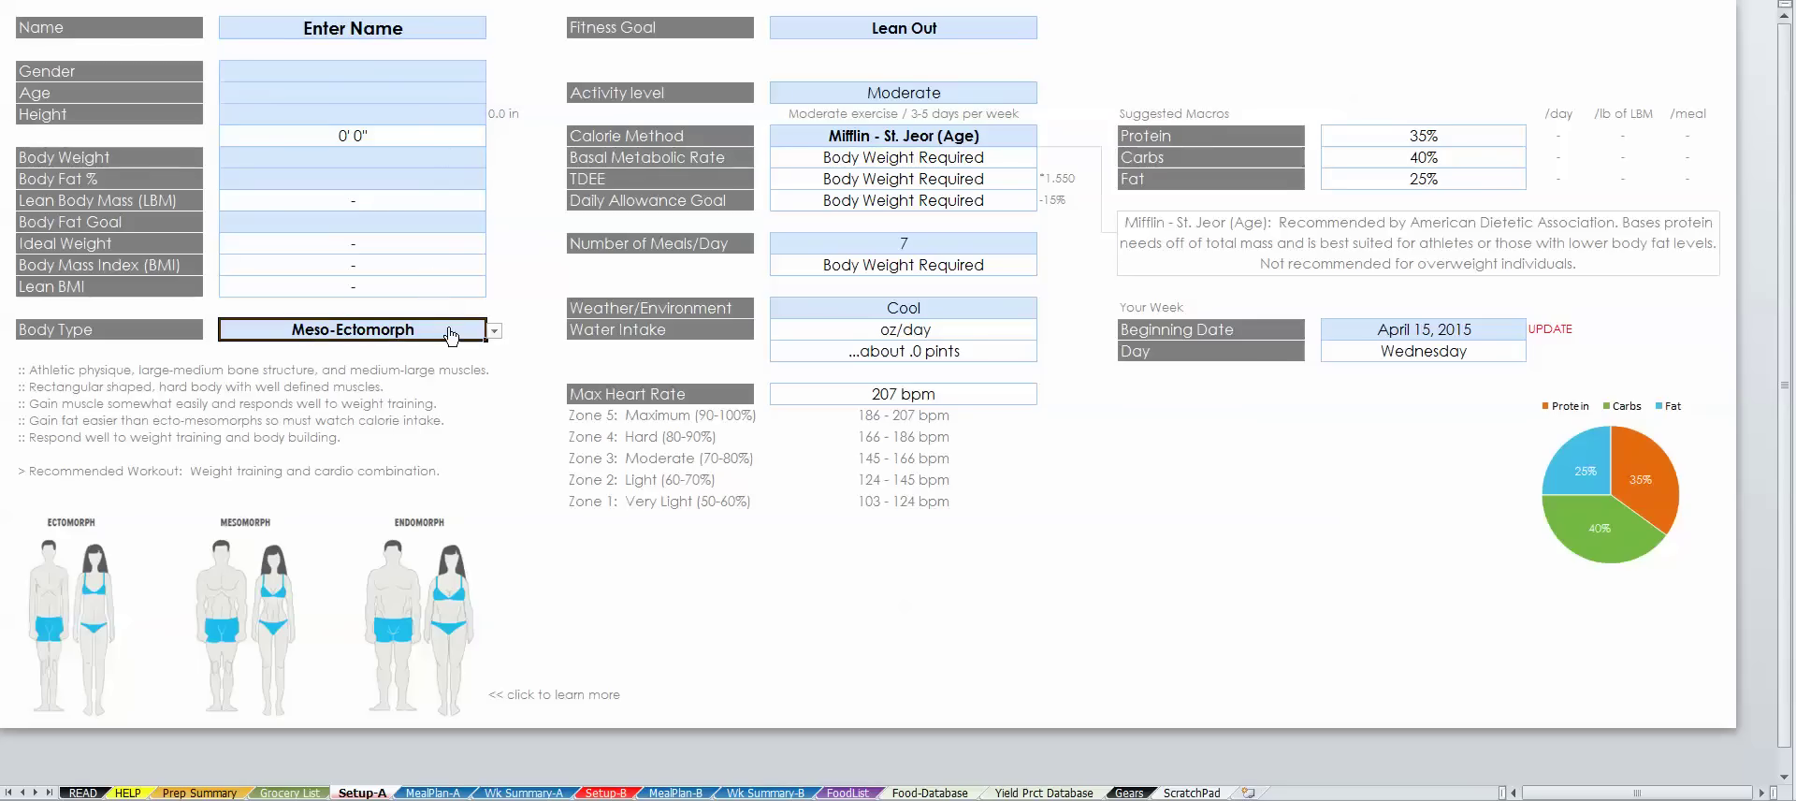
left_click(493, 332)
left_click(493, 332)
left_click(823, 245)
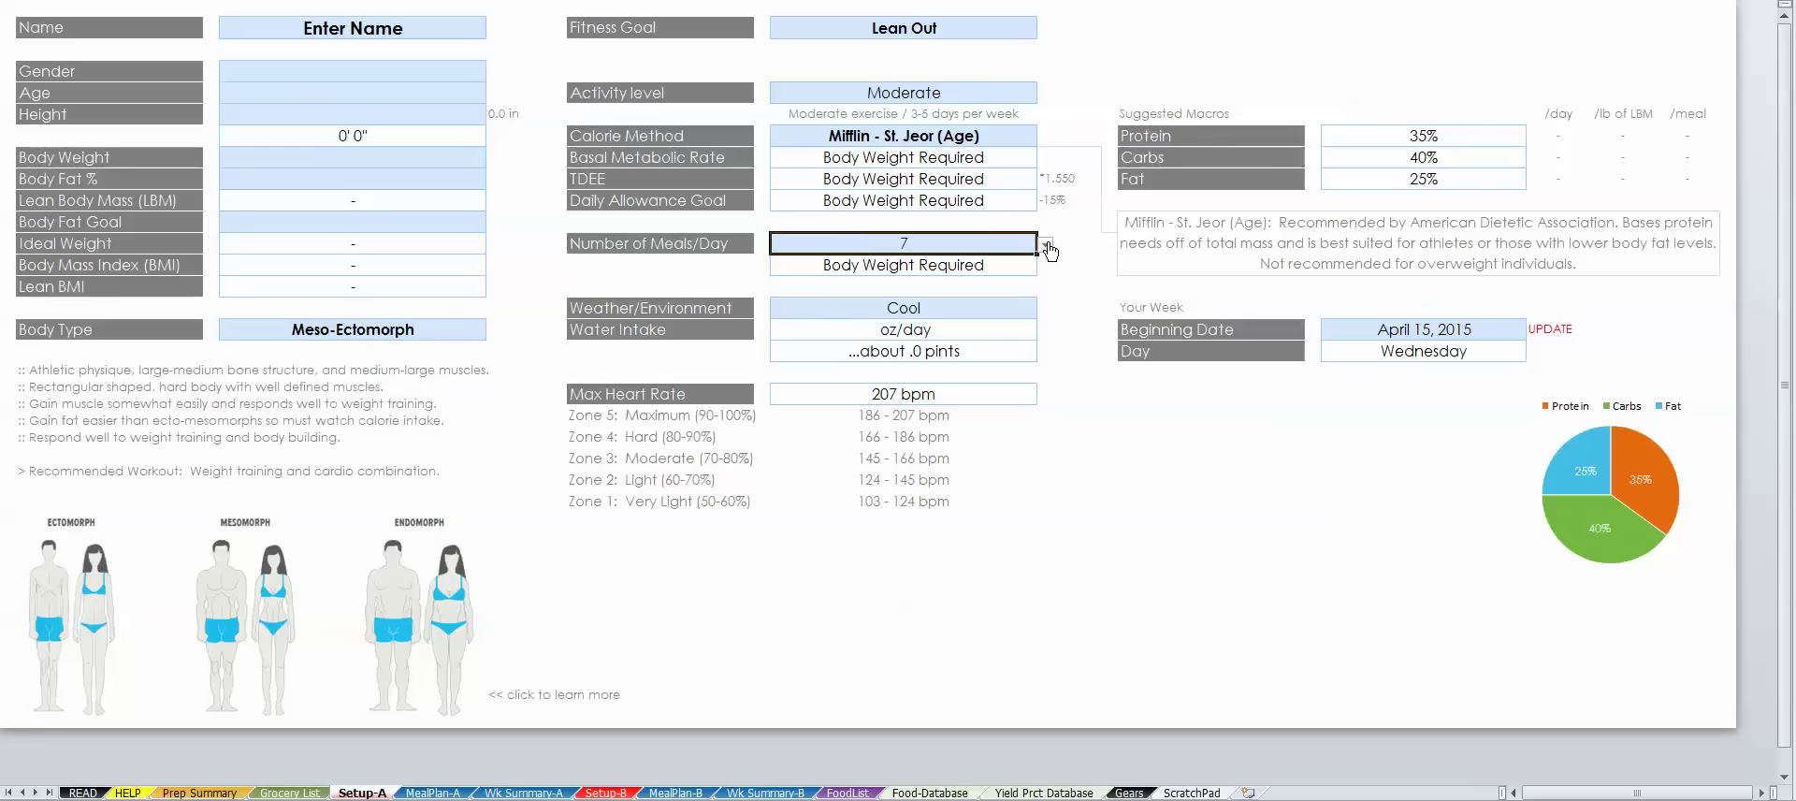
left_click(1045, 244)
left_click(1045, 244)
left_click(1015, 136)
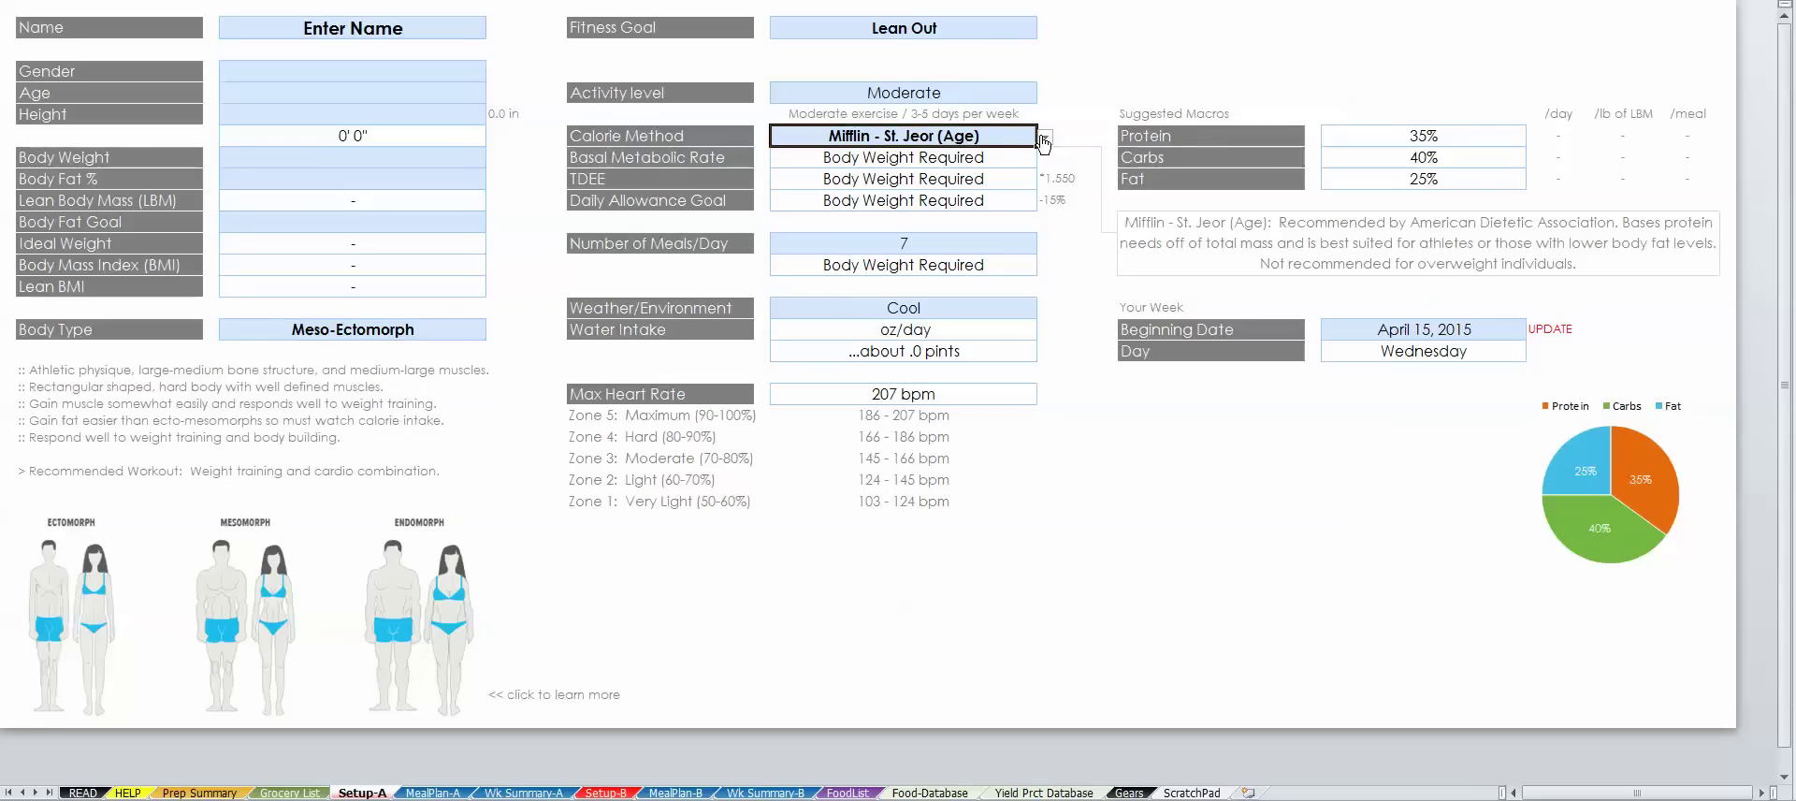
left_click(1045, 136)
left_click(1044, 137)
Enter the person's first name and set the gender to Female
left_click(264, 24)
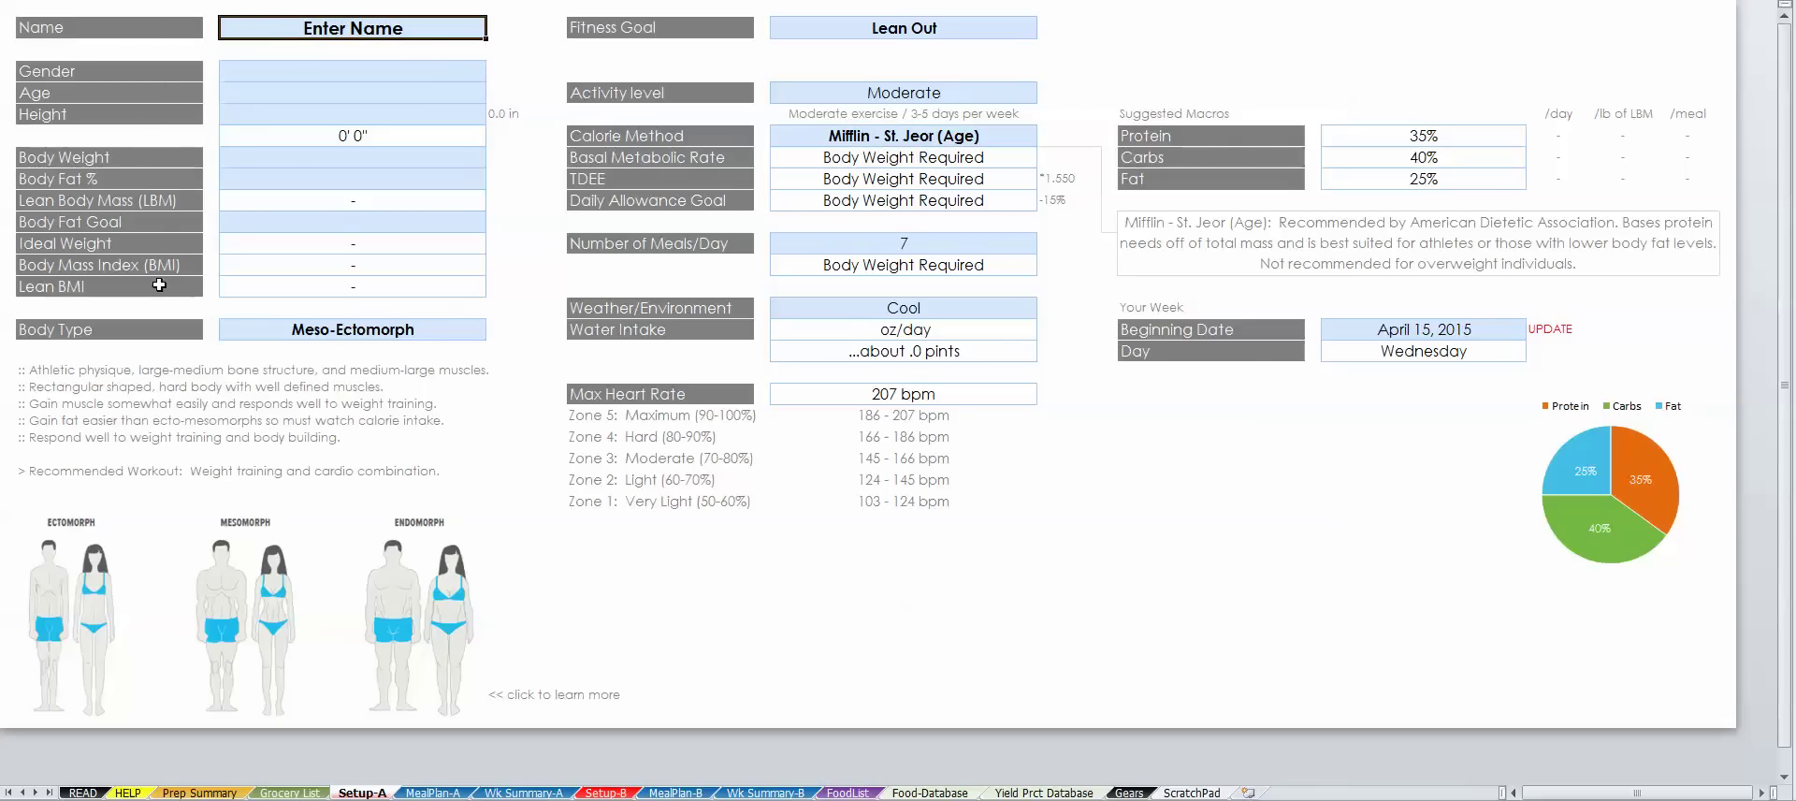
type("Keri")
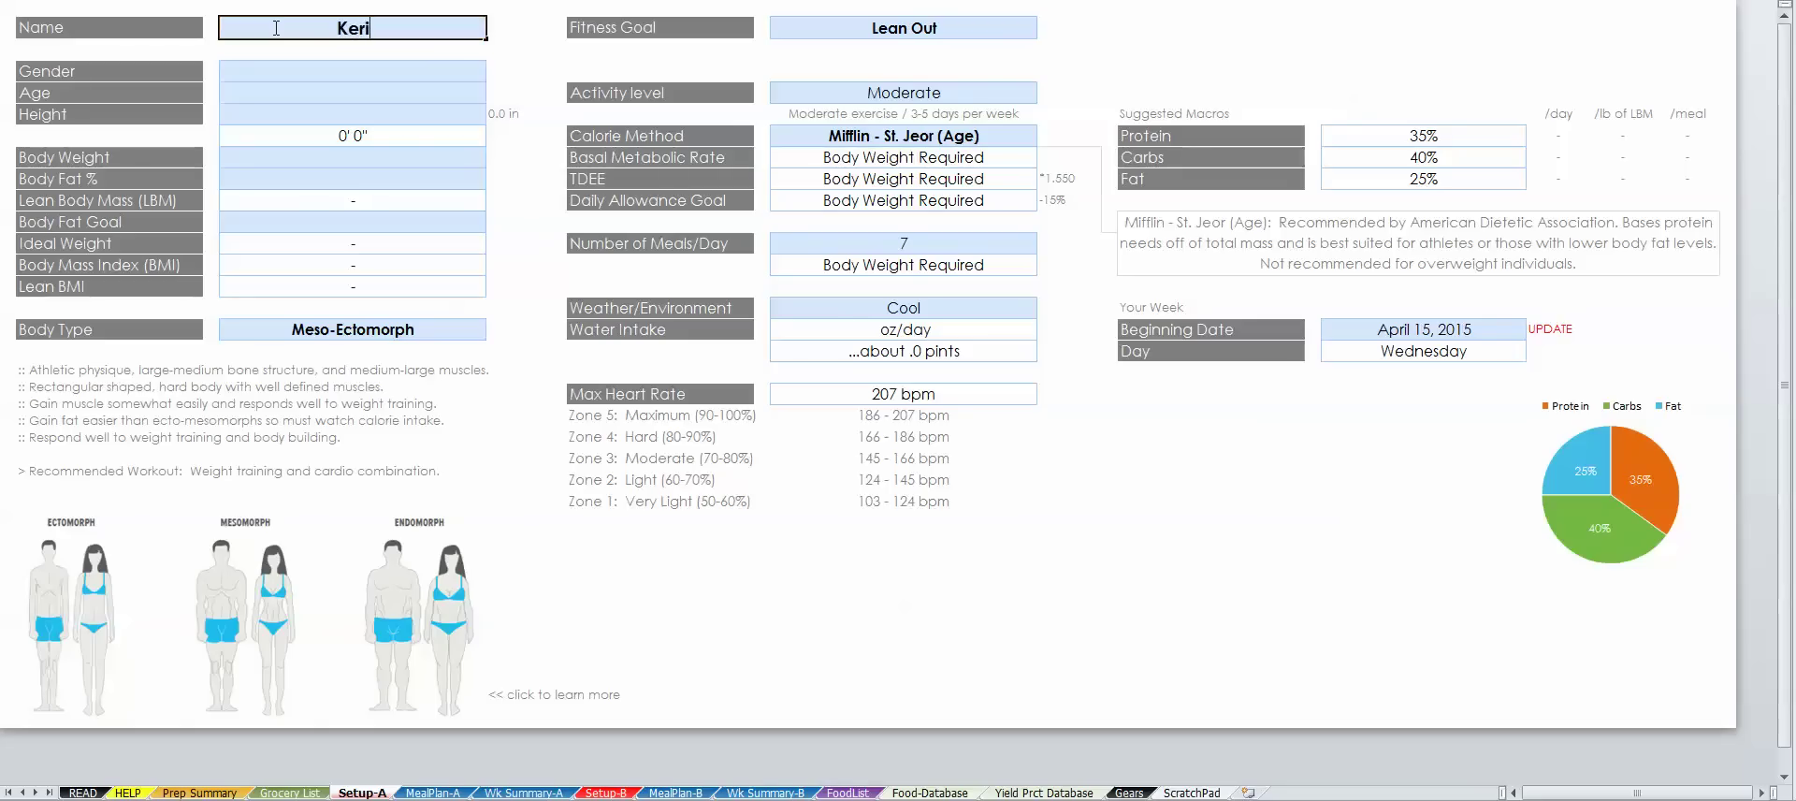
key("Return")
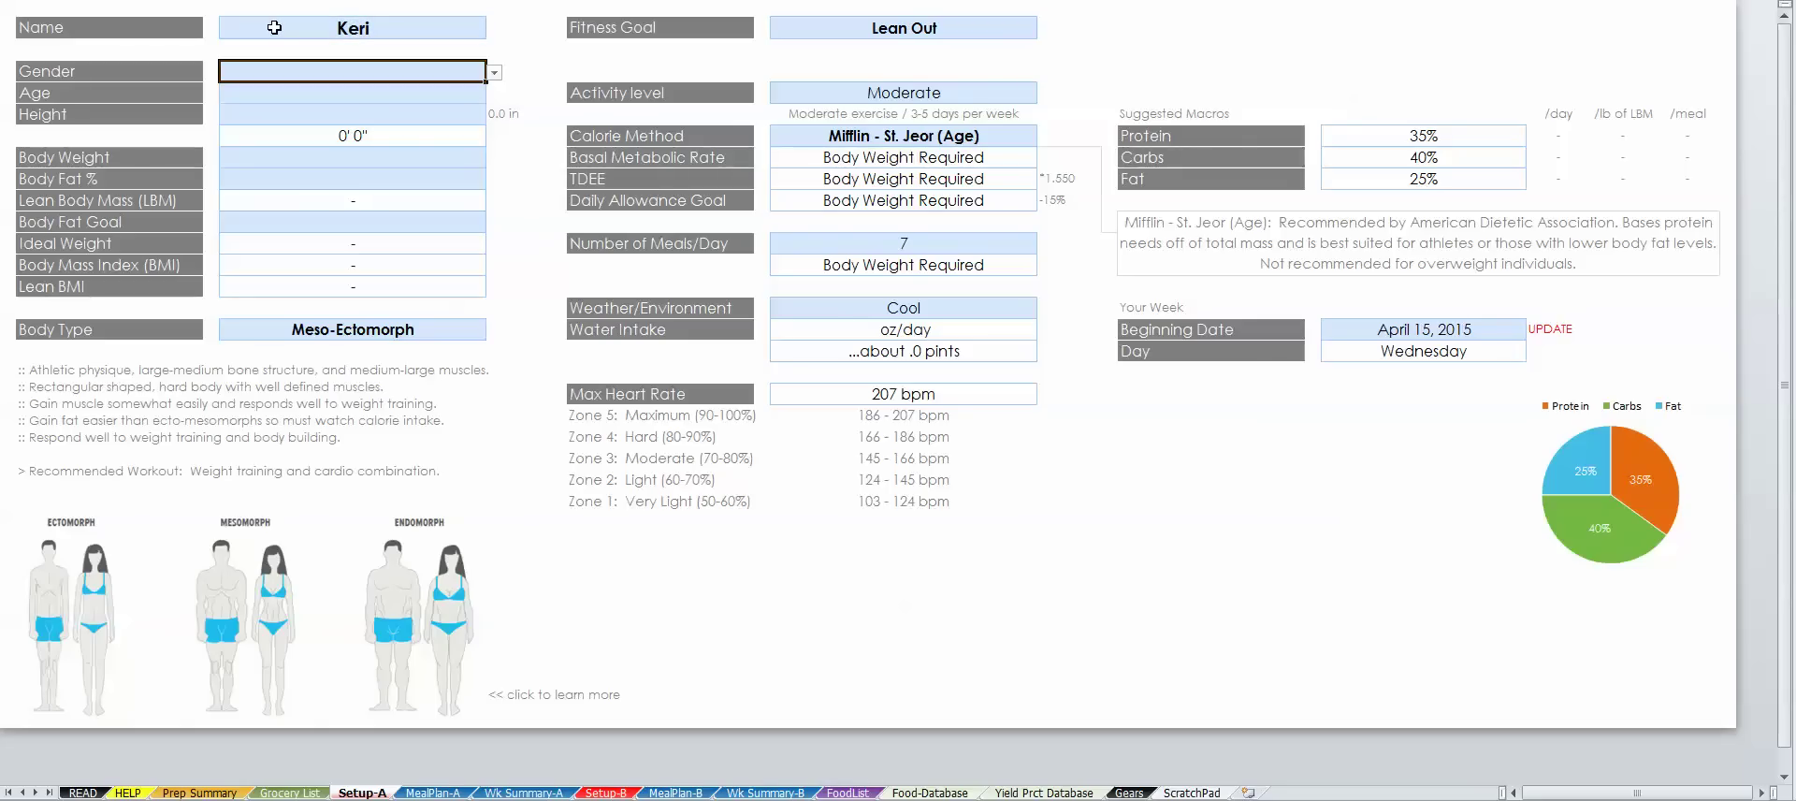
type("Female")
key("Return")
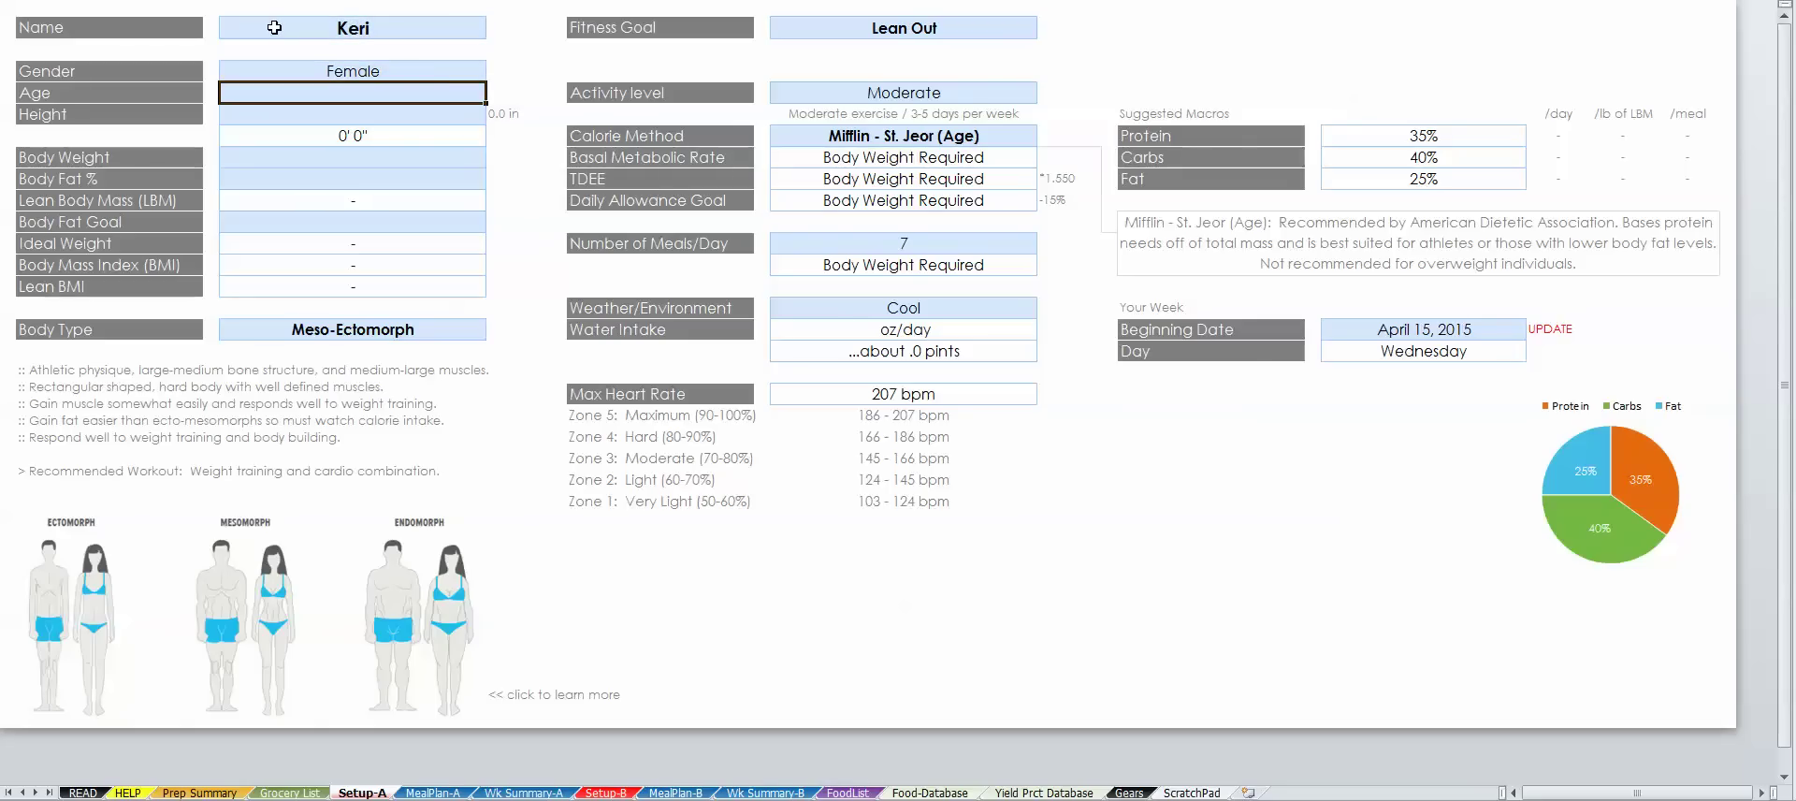
Try to enter "Blue" as the gender, and cancel the entry
left_click(439, 71)
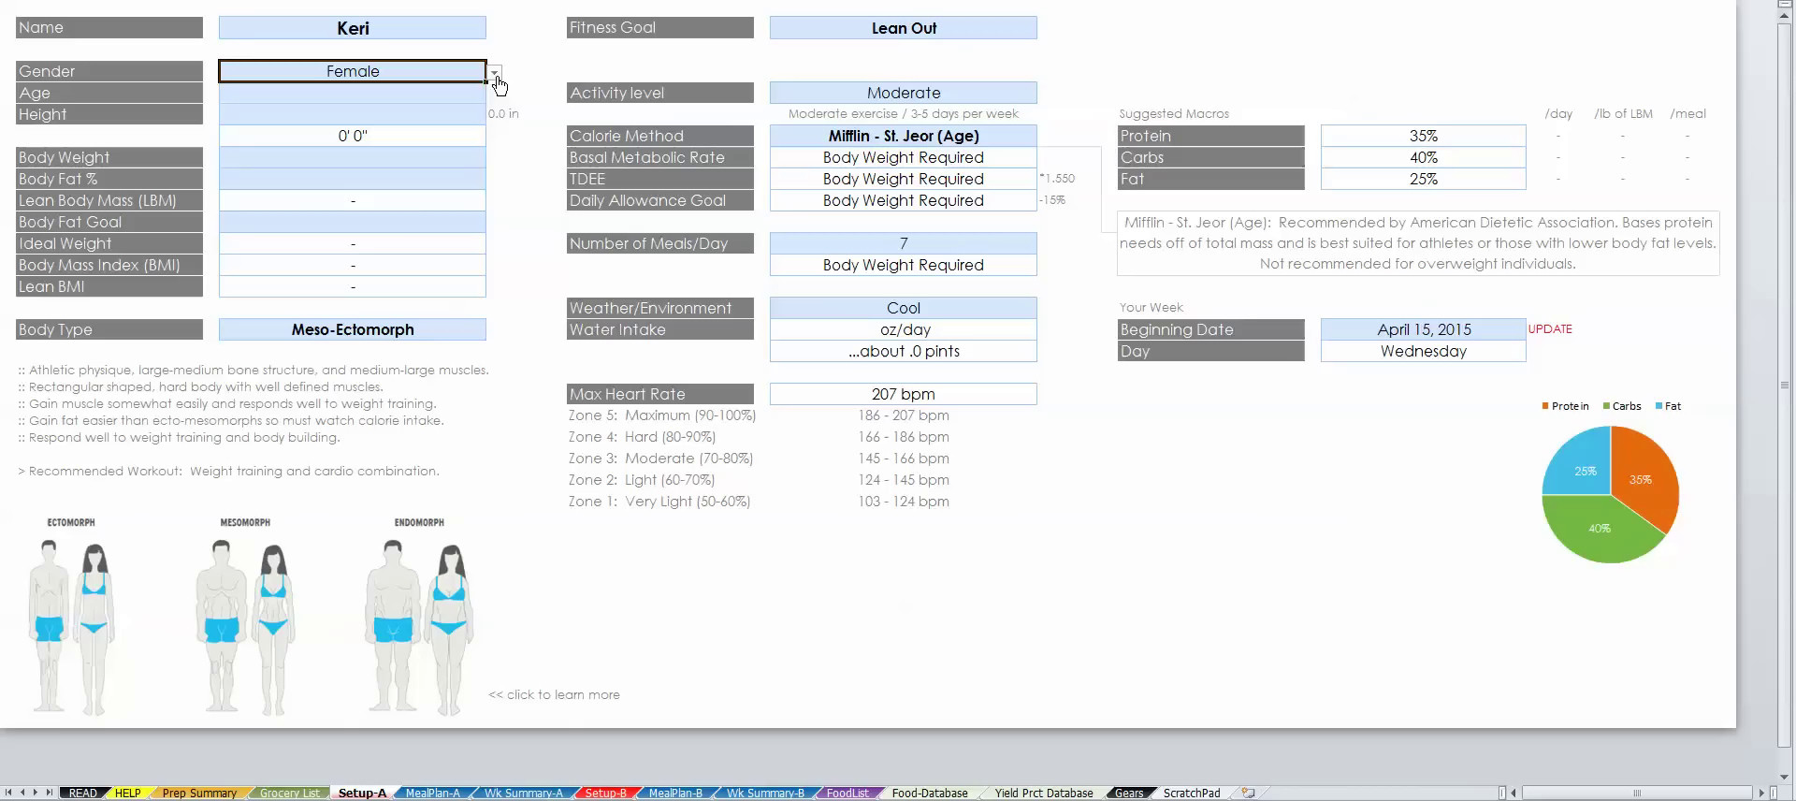
left_click(494, 73)
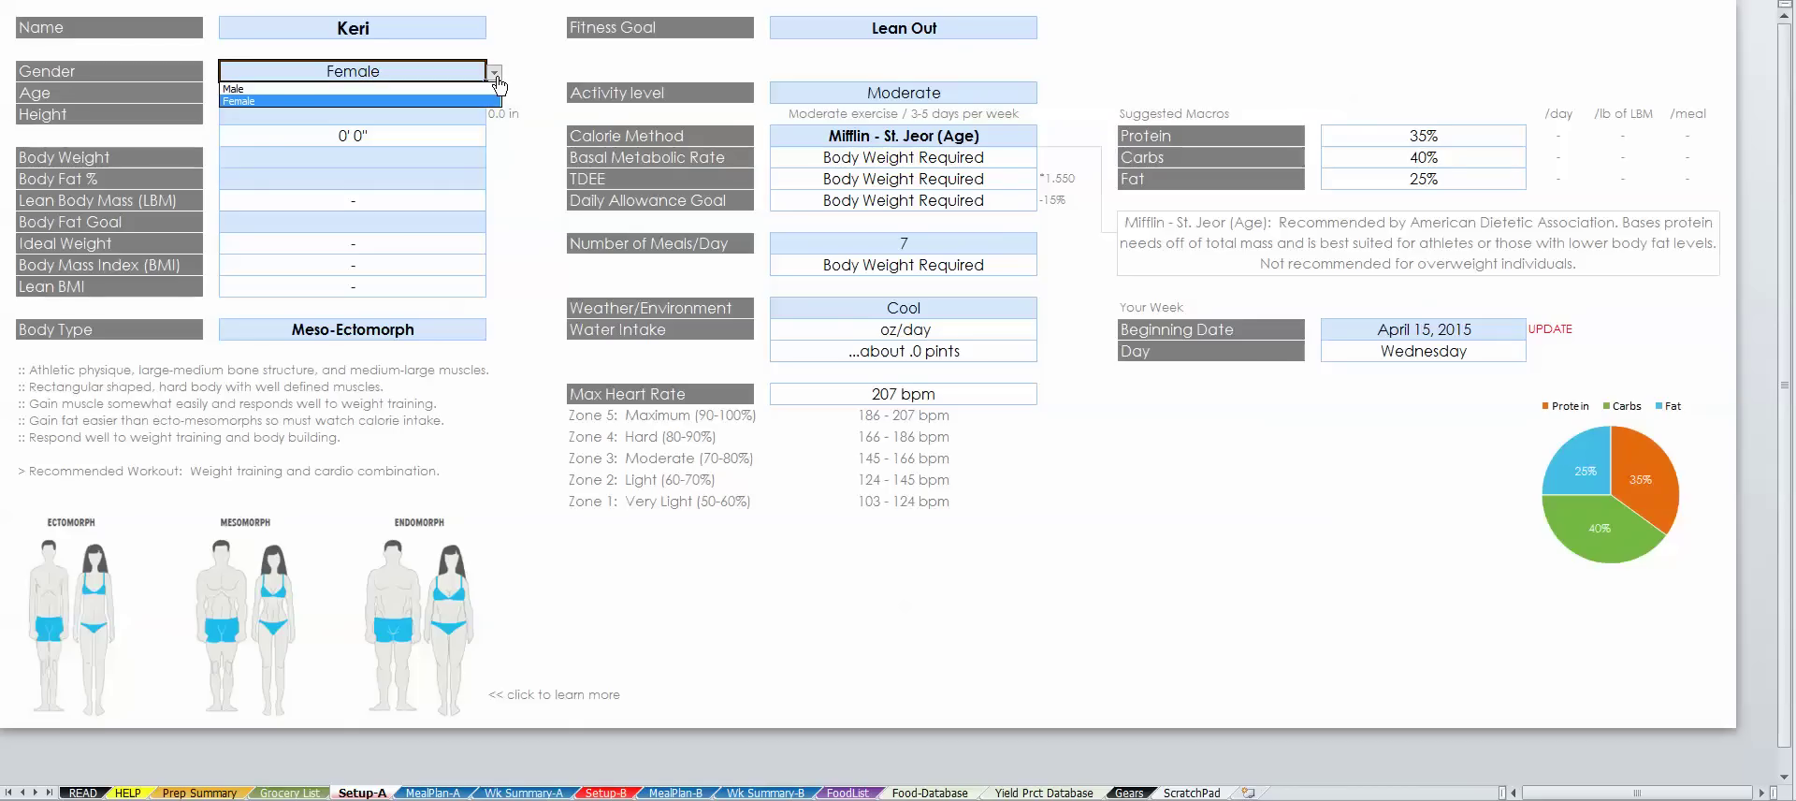
left_click(497, 80)
type("Blue")
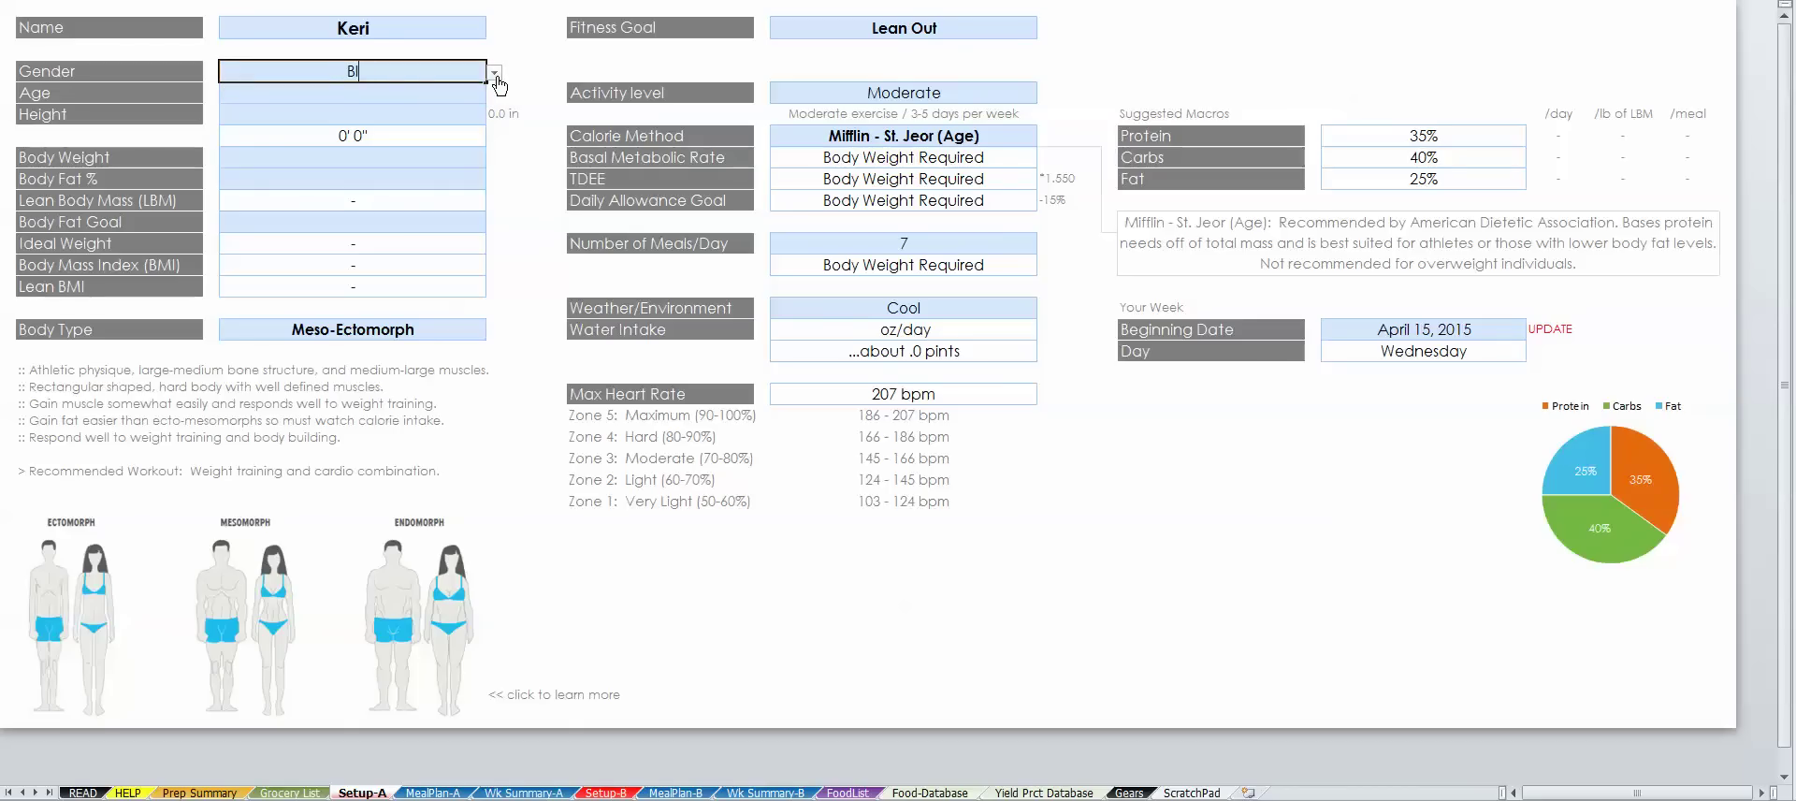
key("Return")
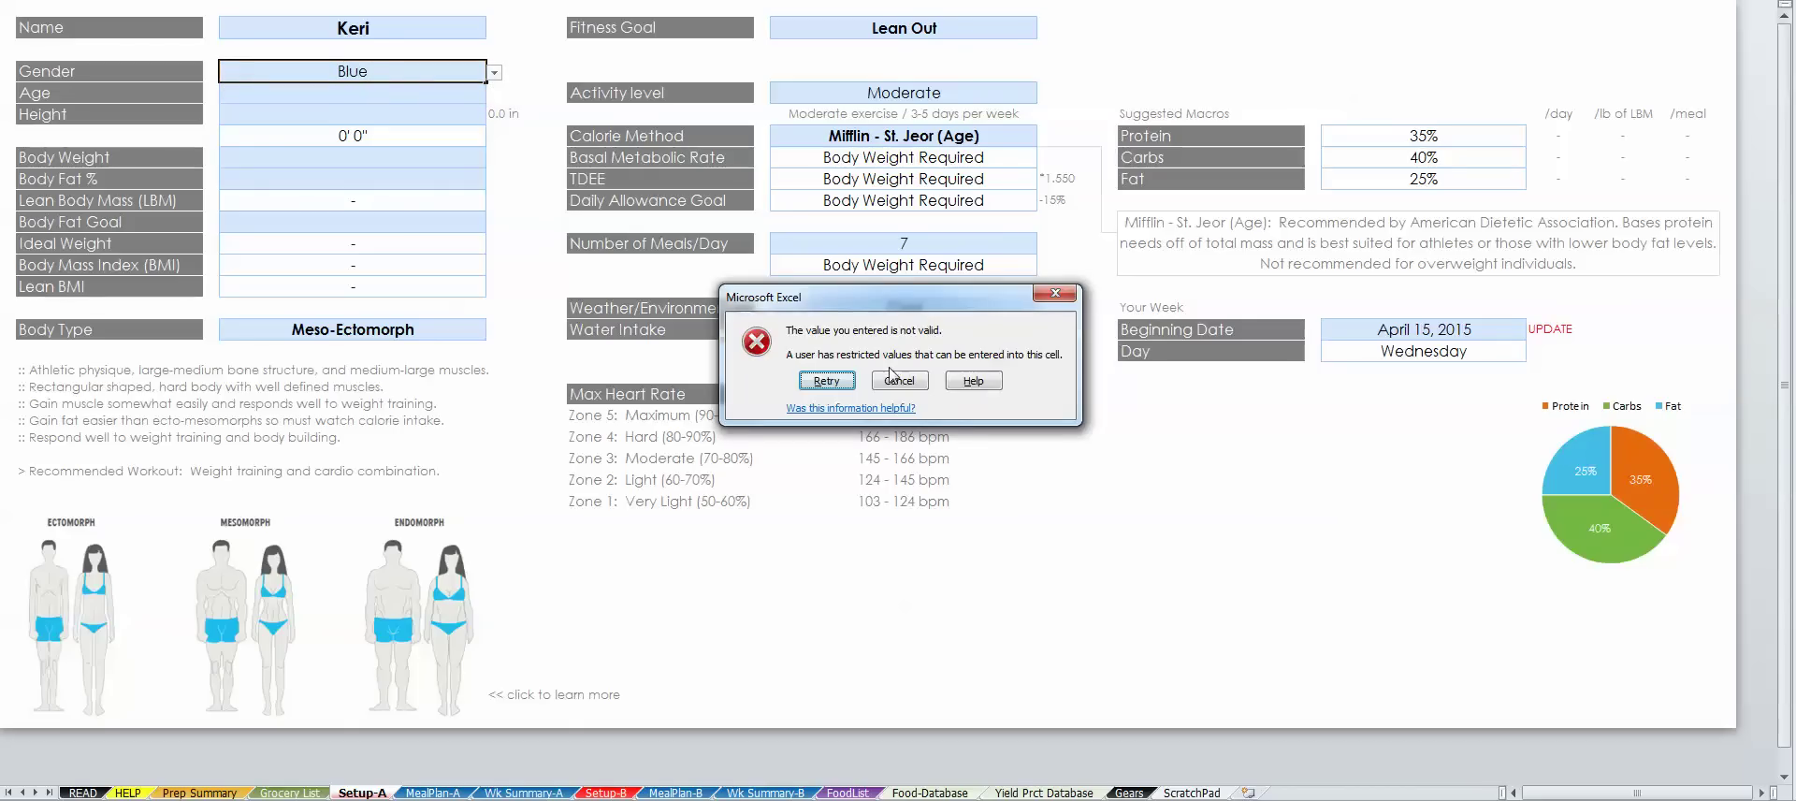
left_click(890, 380)
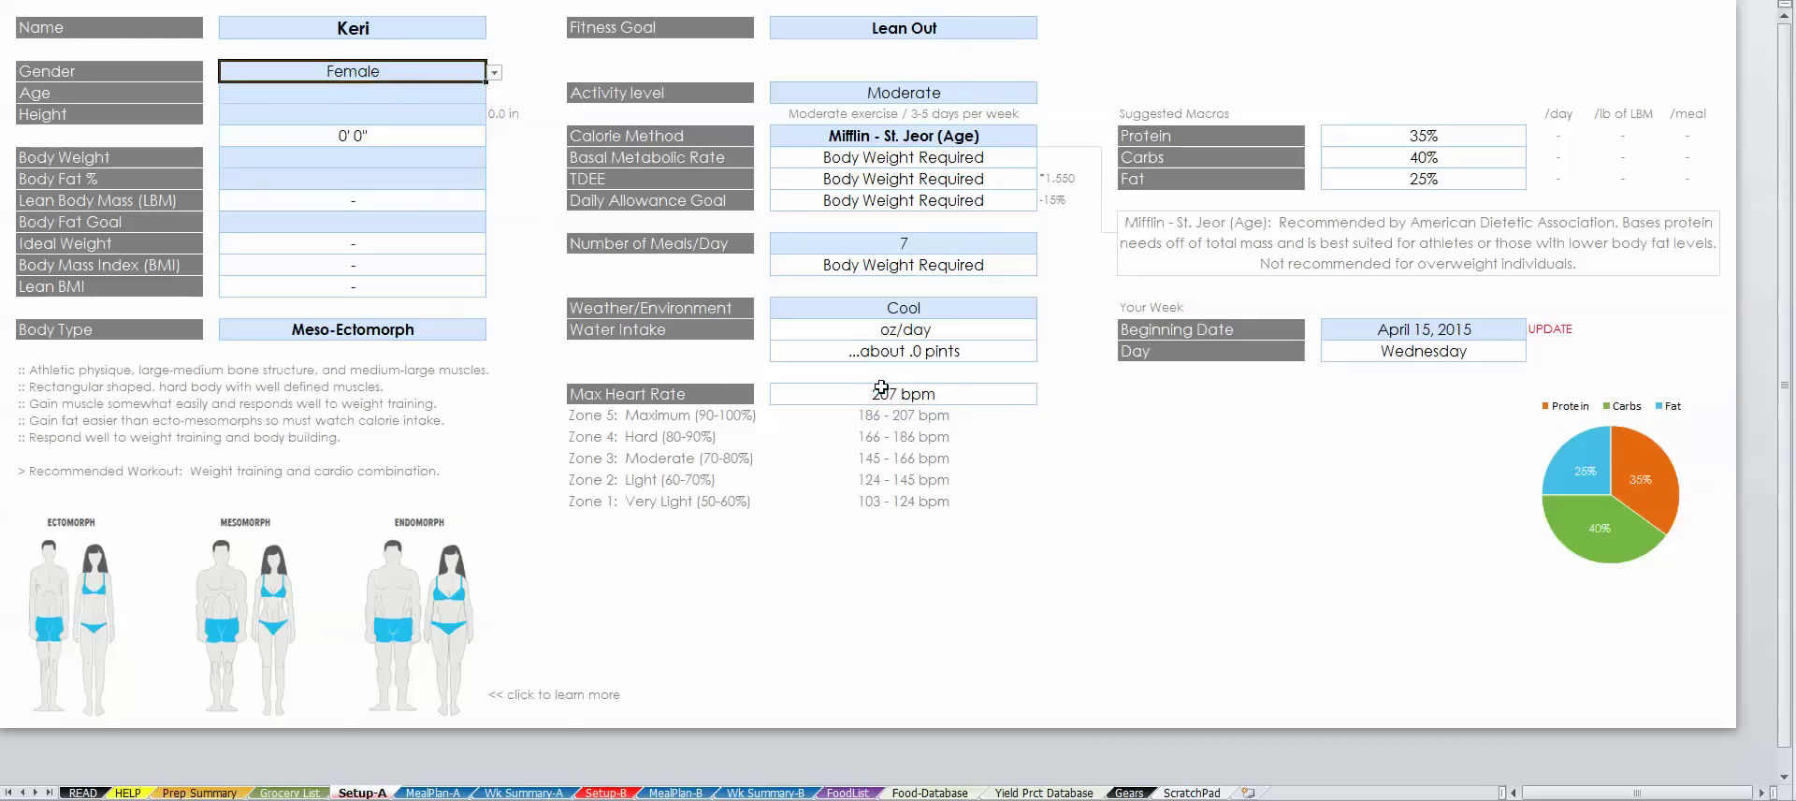
Set the age to 27 years
left_click(418, 94)
type("27")
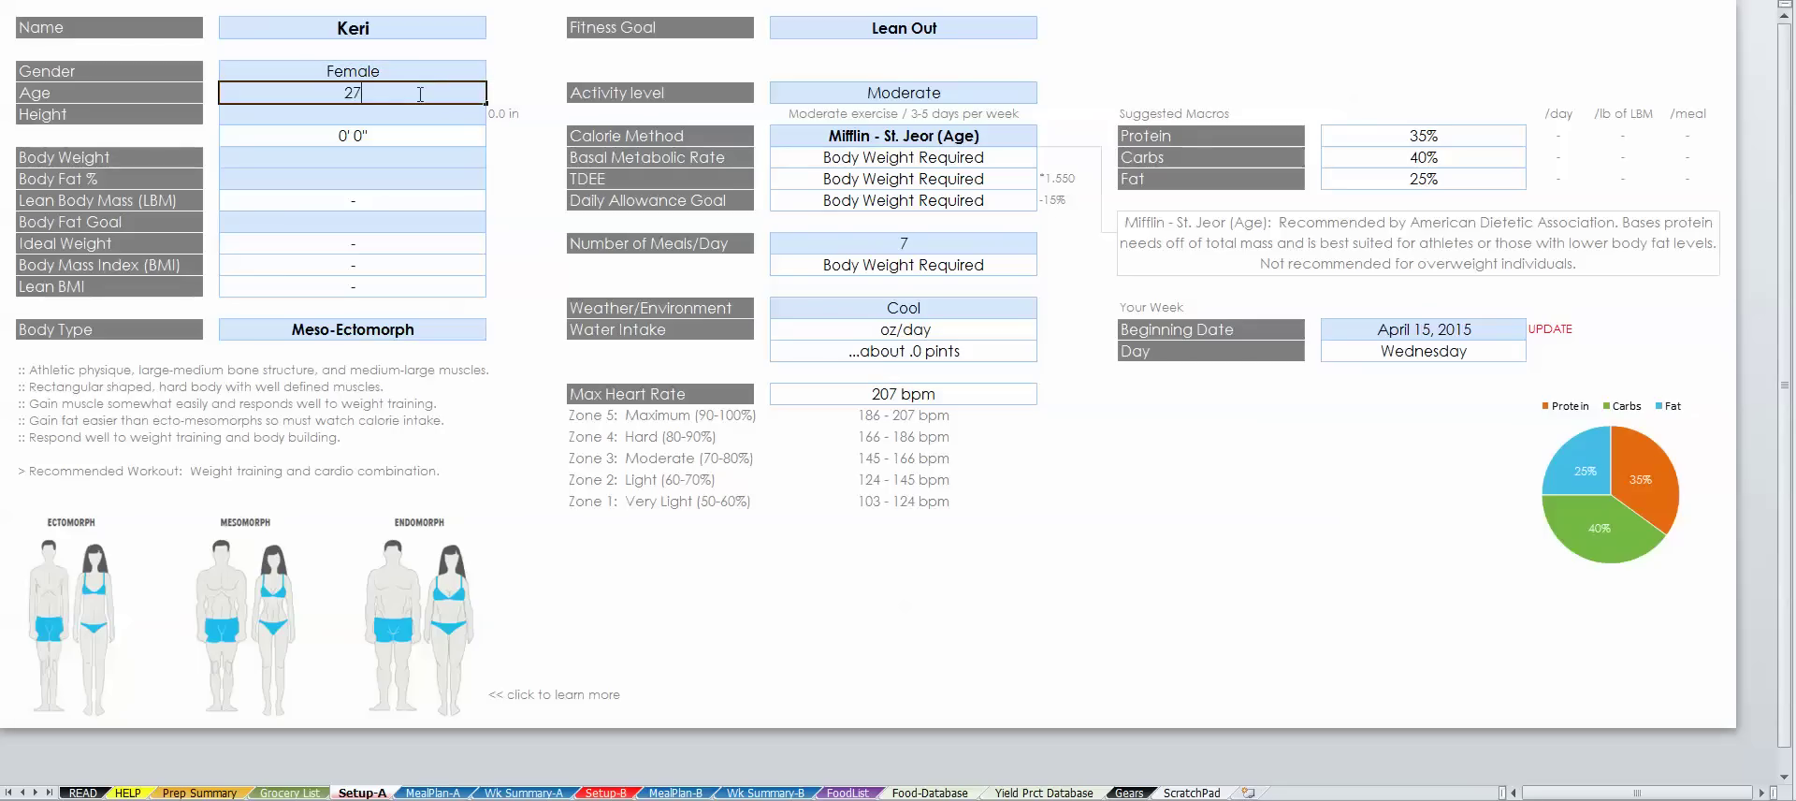
key("Return")
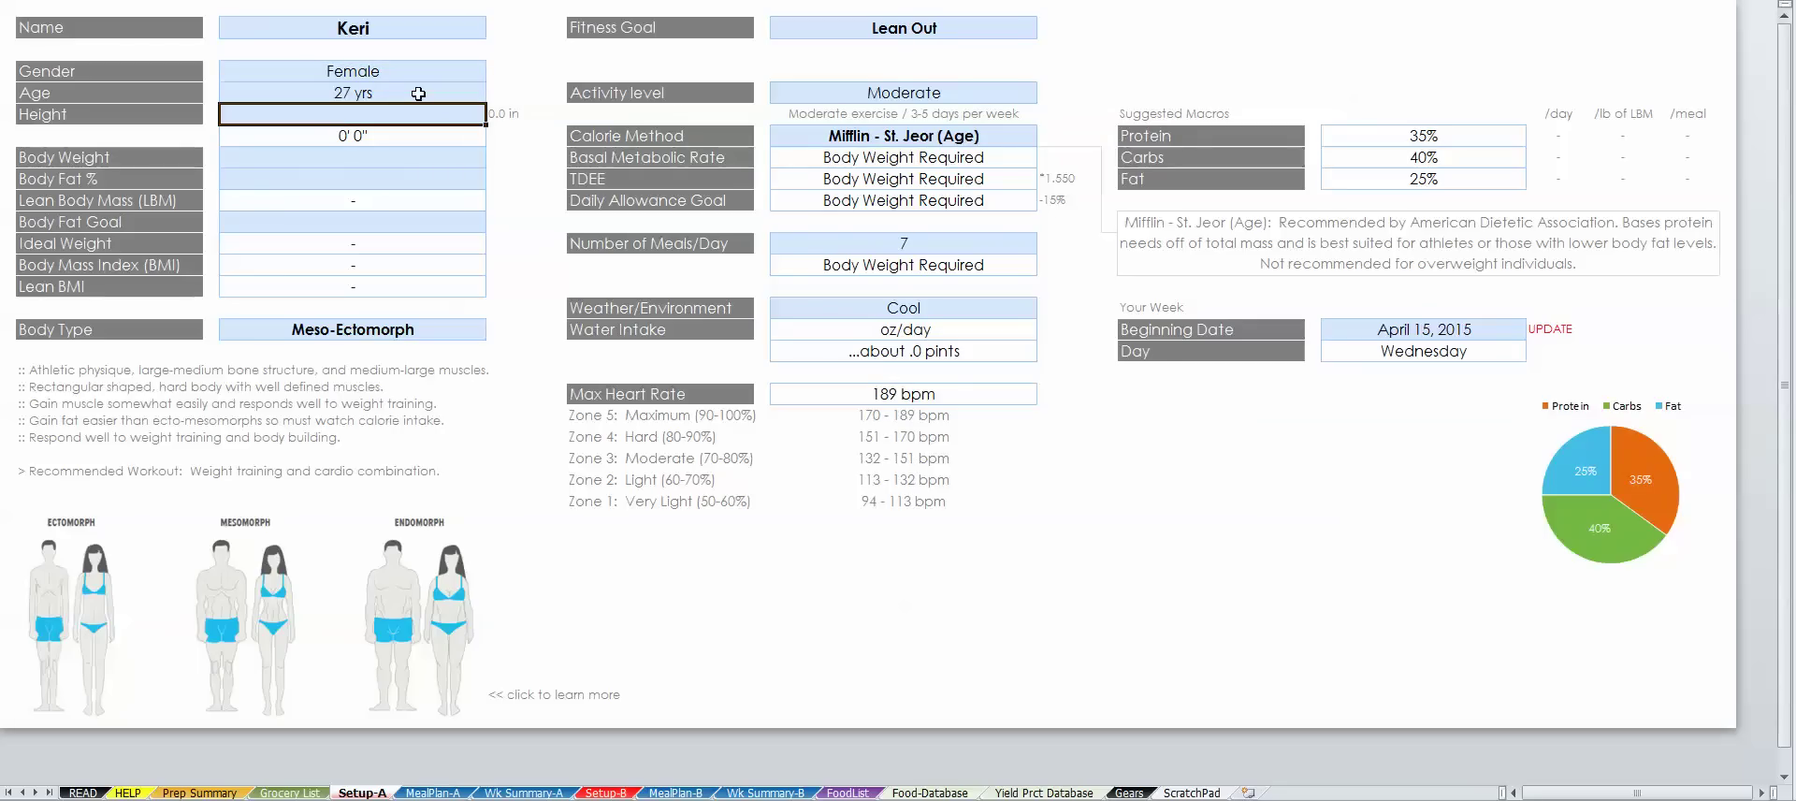
Try a height of 155 cm, followed by 160 cm
type("15")
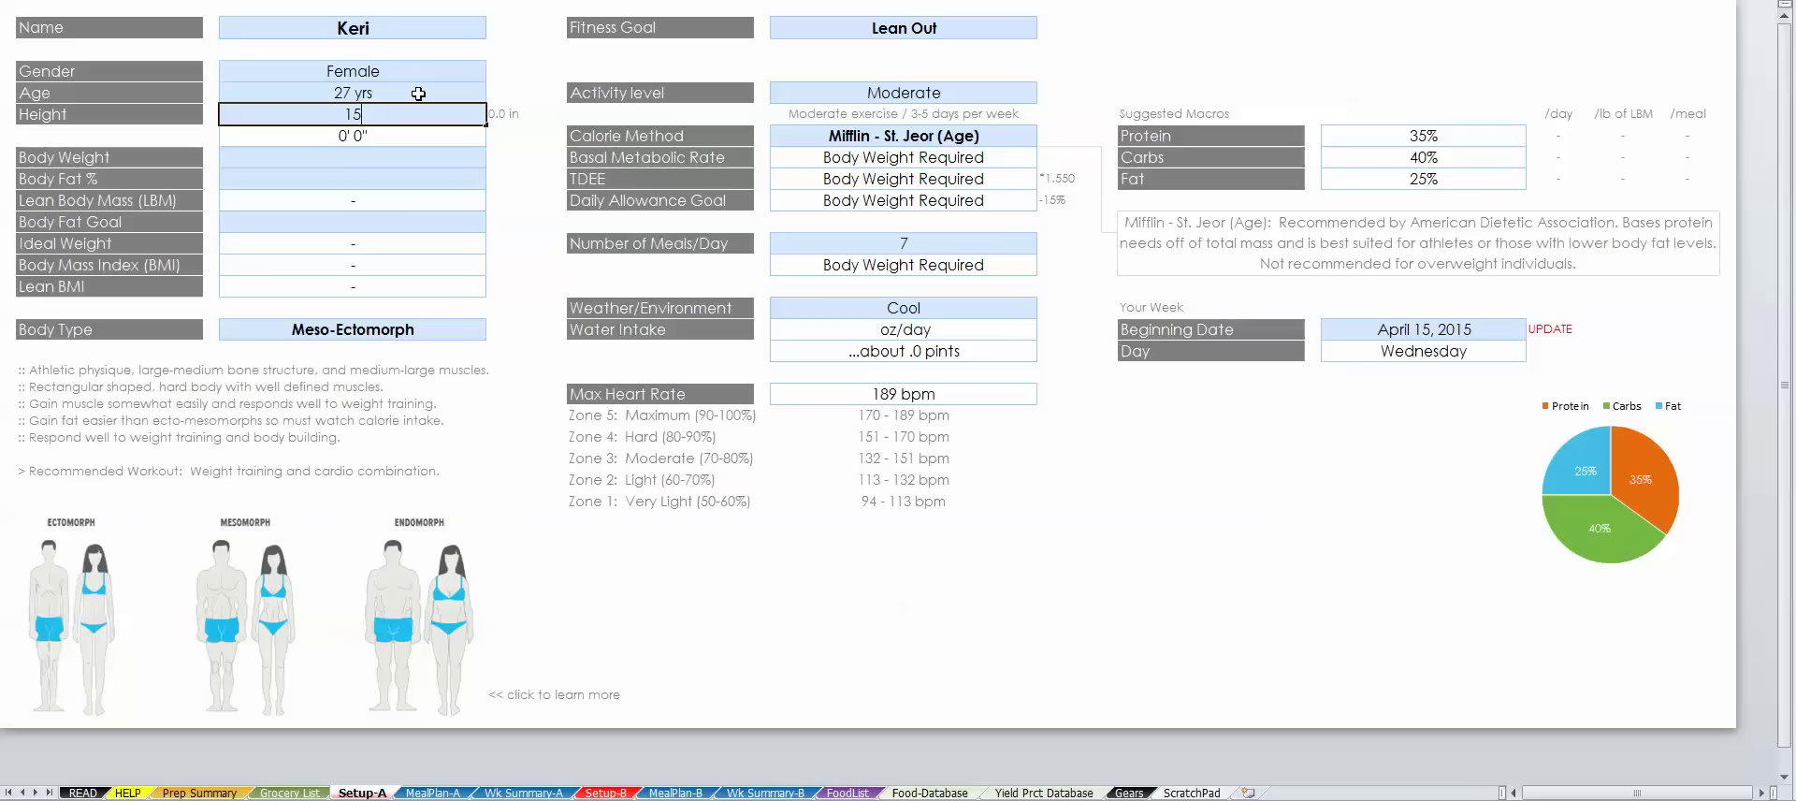
type("5")
key("Return")
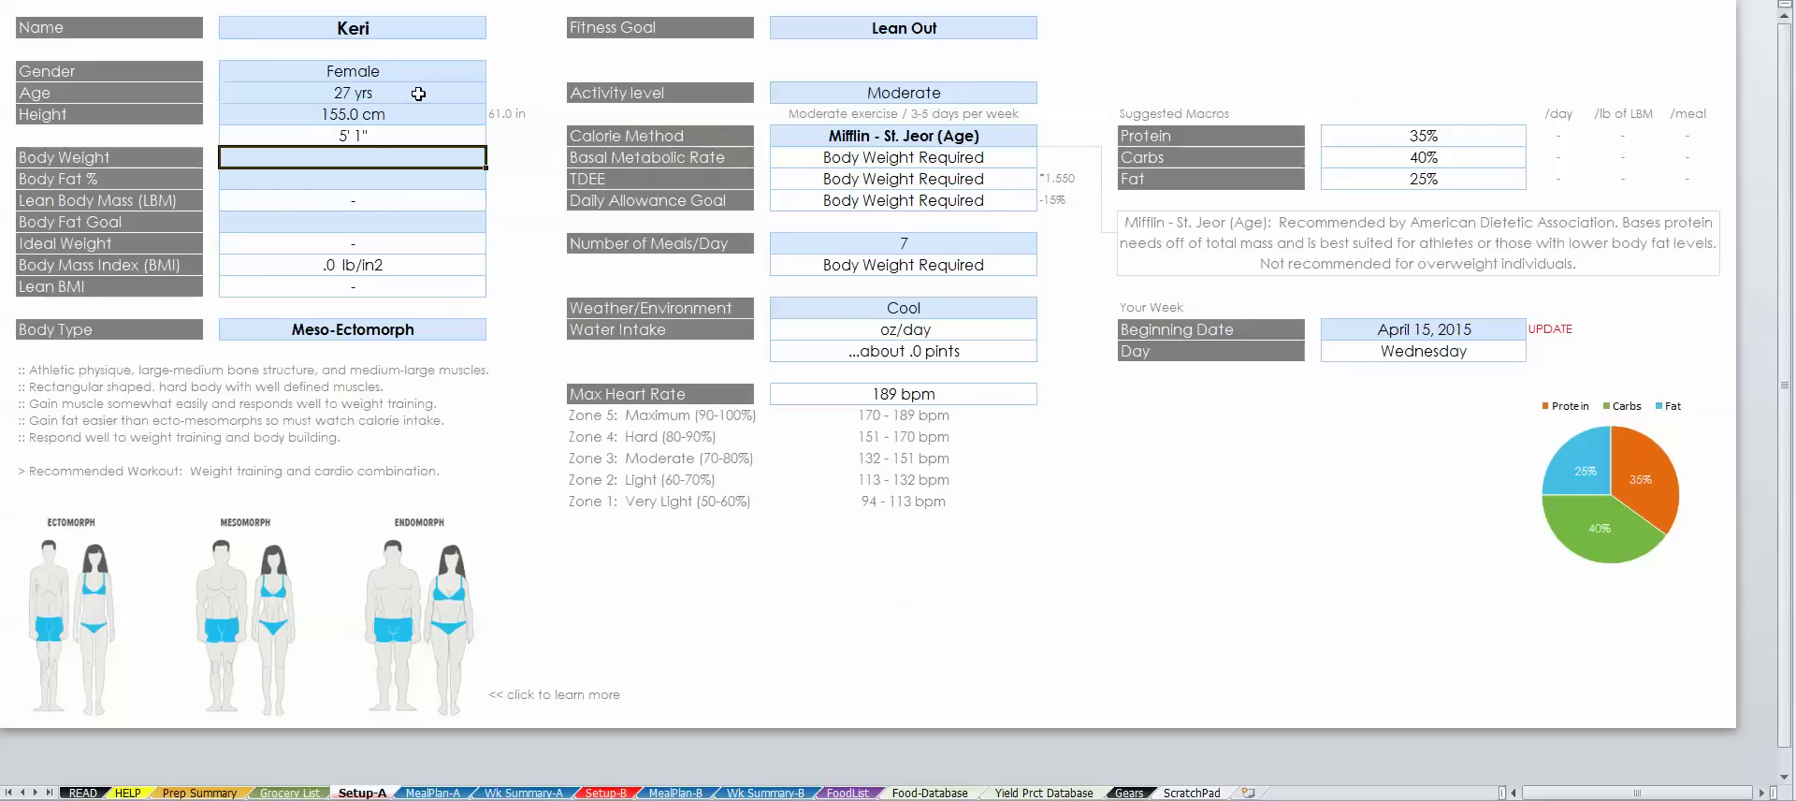
key("Up")
type("16")
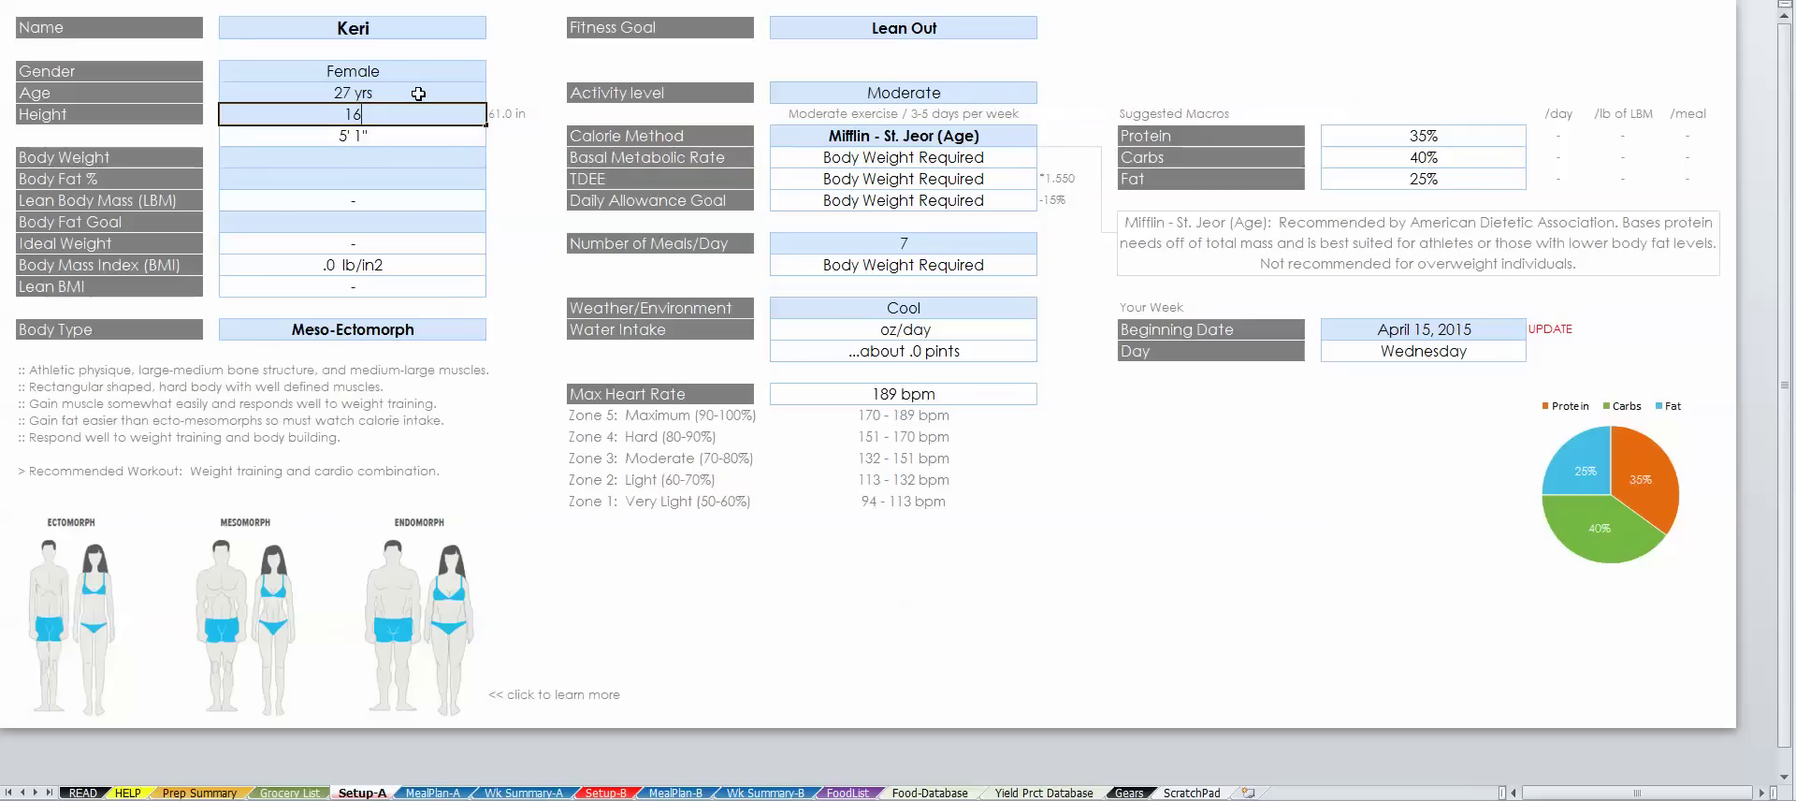
type("0")
key("Return")
Set the height to 165 cm
key("Up")
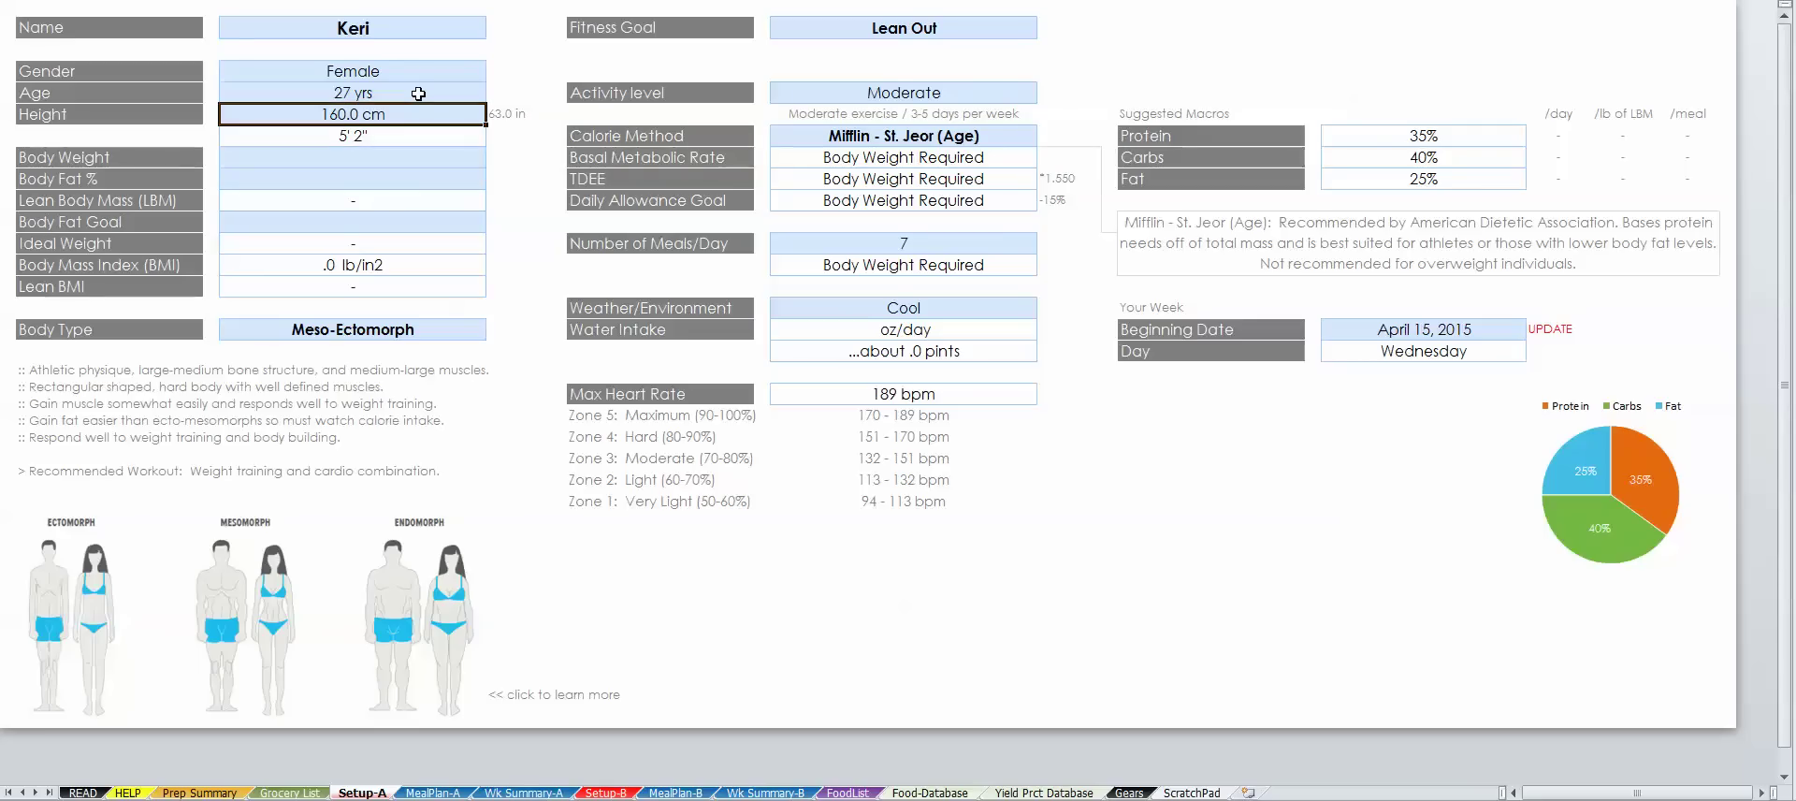
type("165")
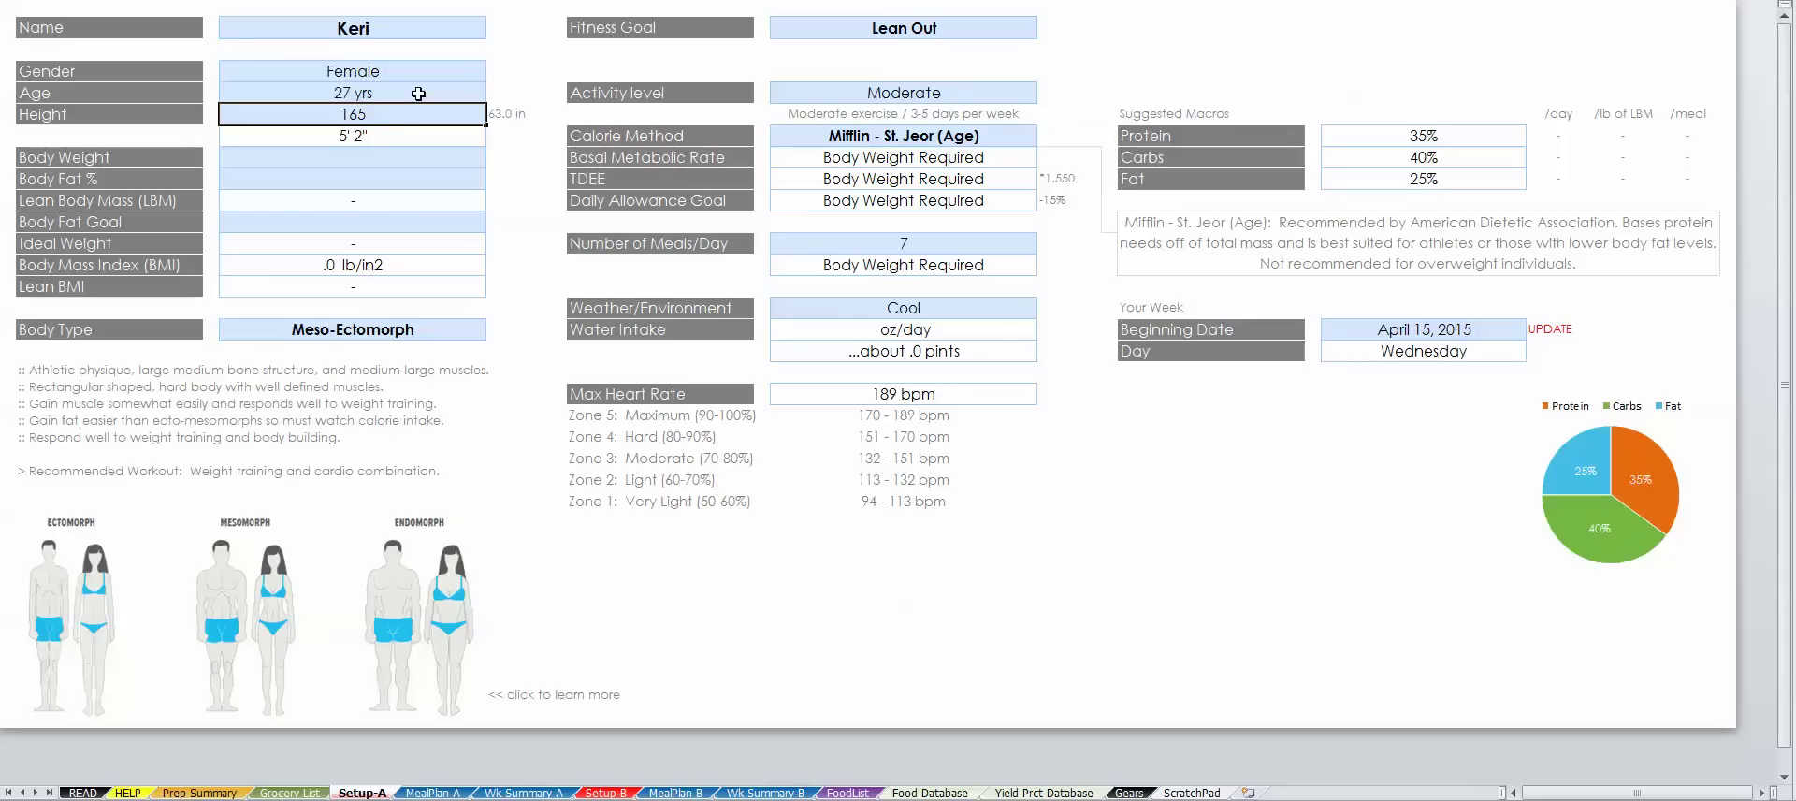
key("Return")
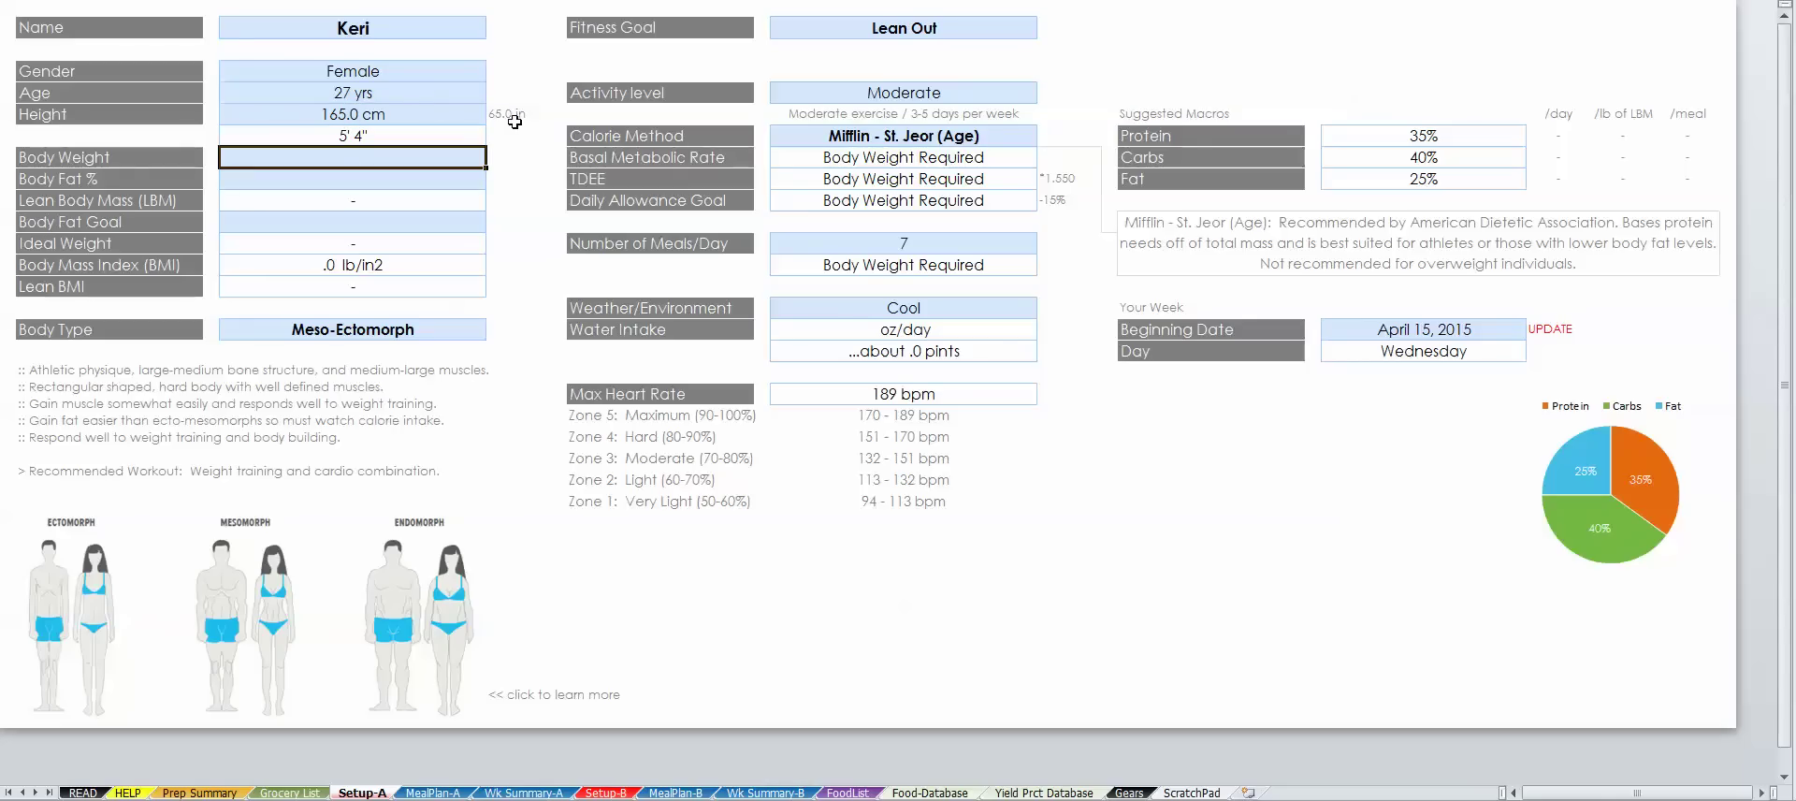
left_click(415, 124)
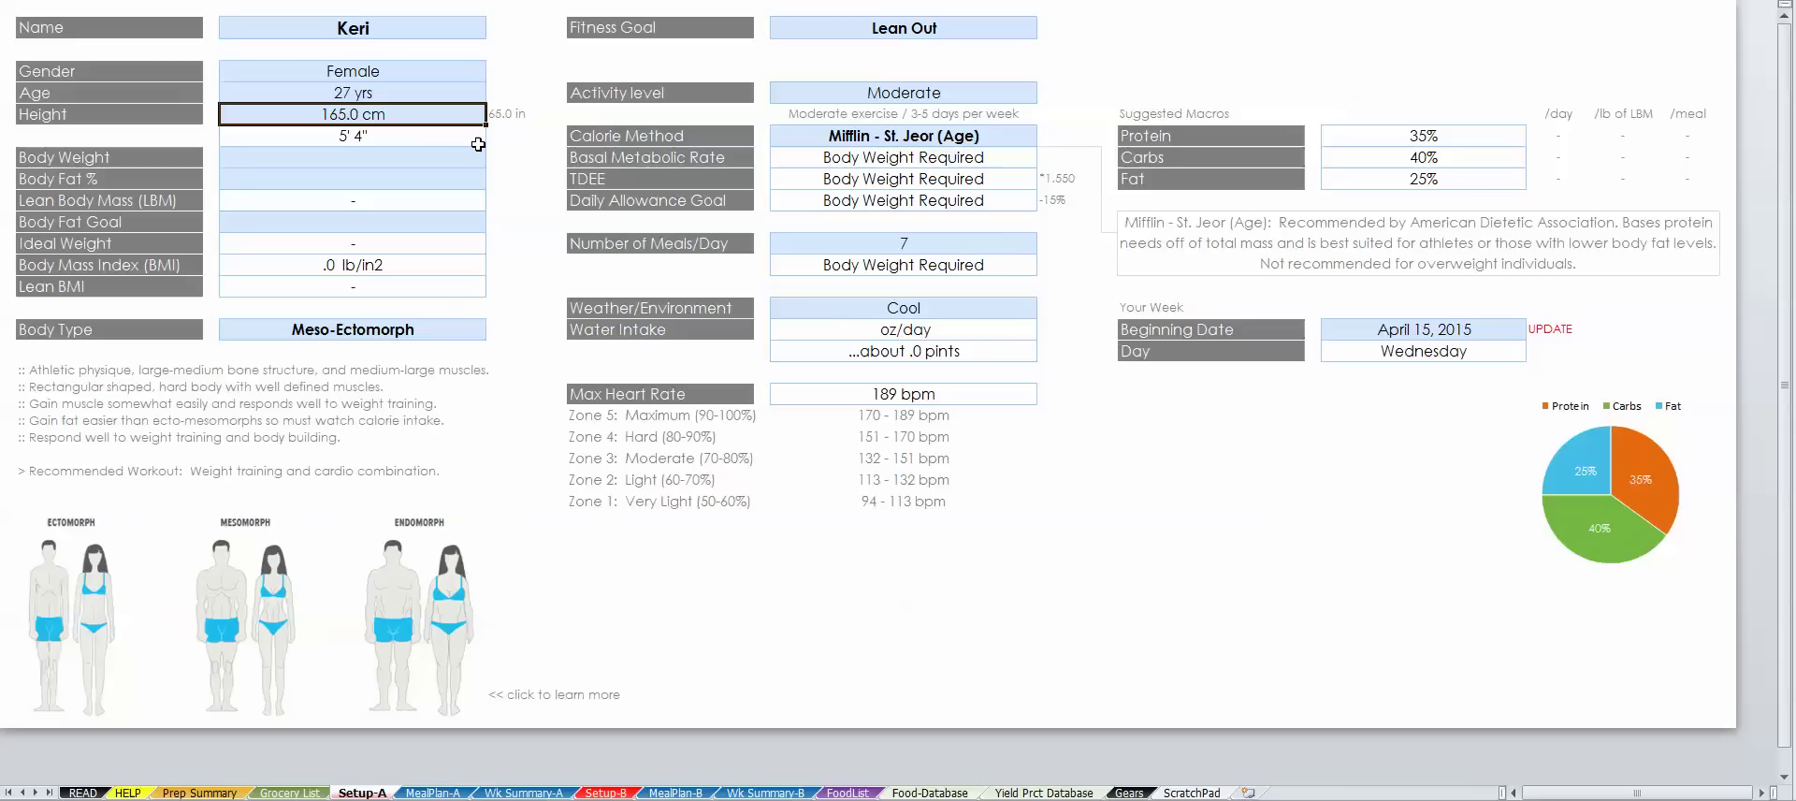
type("165")
key("Return")
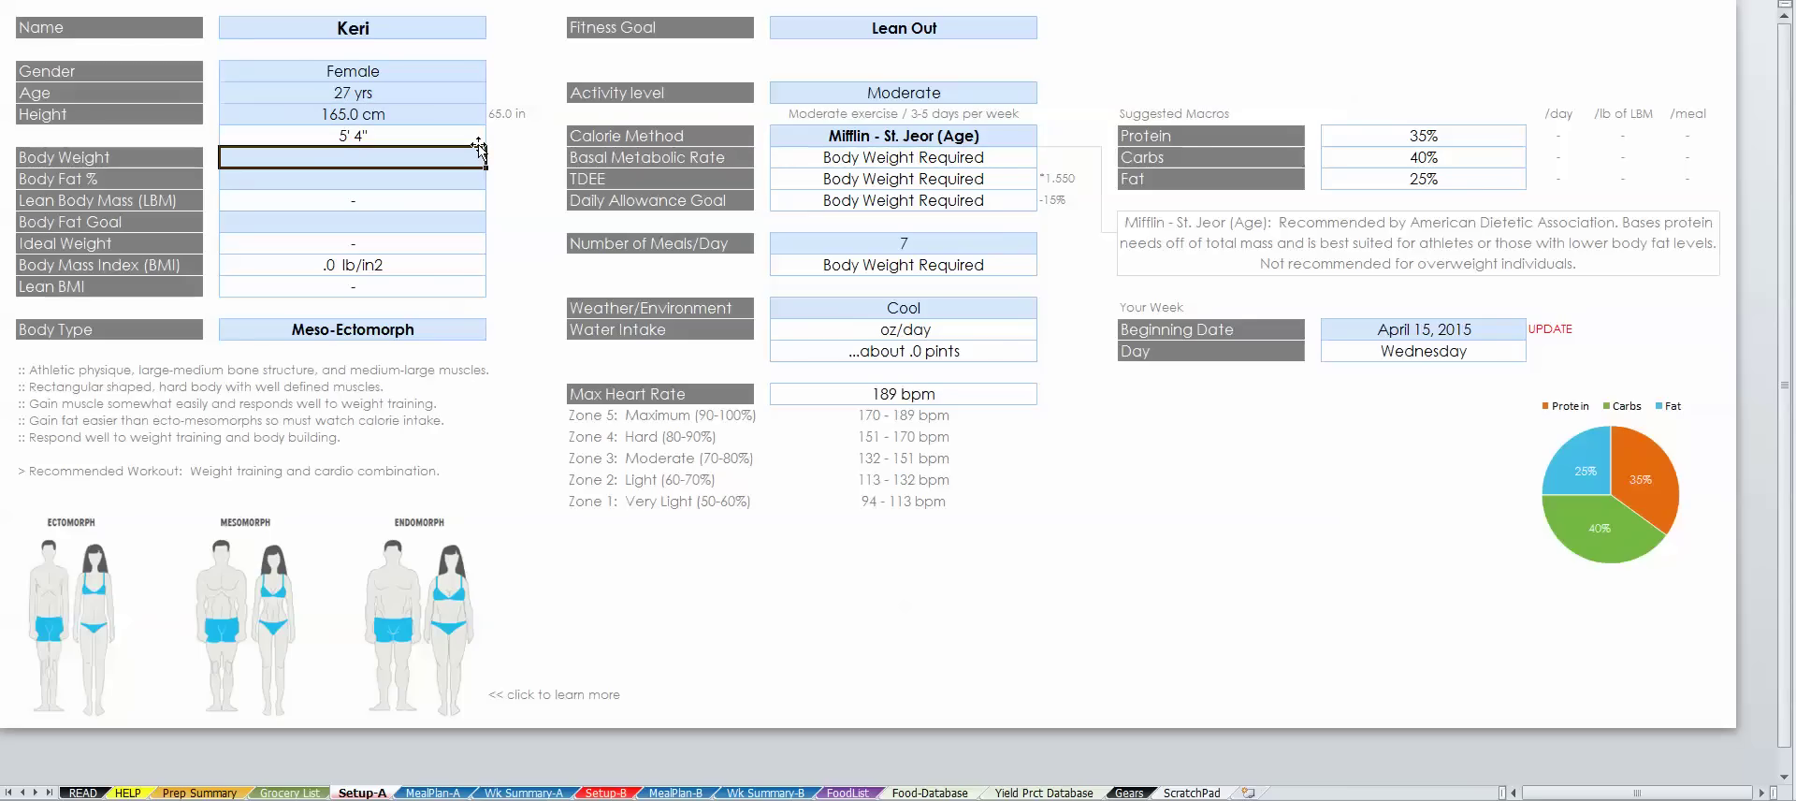
Fill in a body weight of 118 lbs, a body fat of 19% and a body fat goal of 16%
type("118")
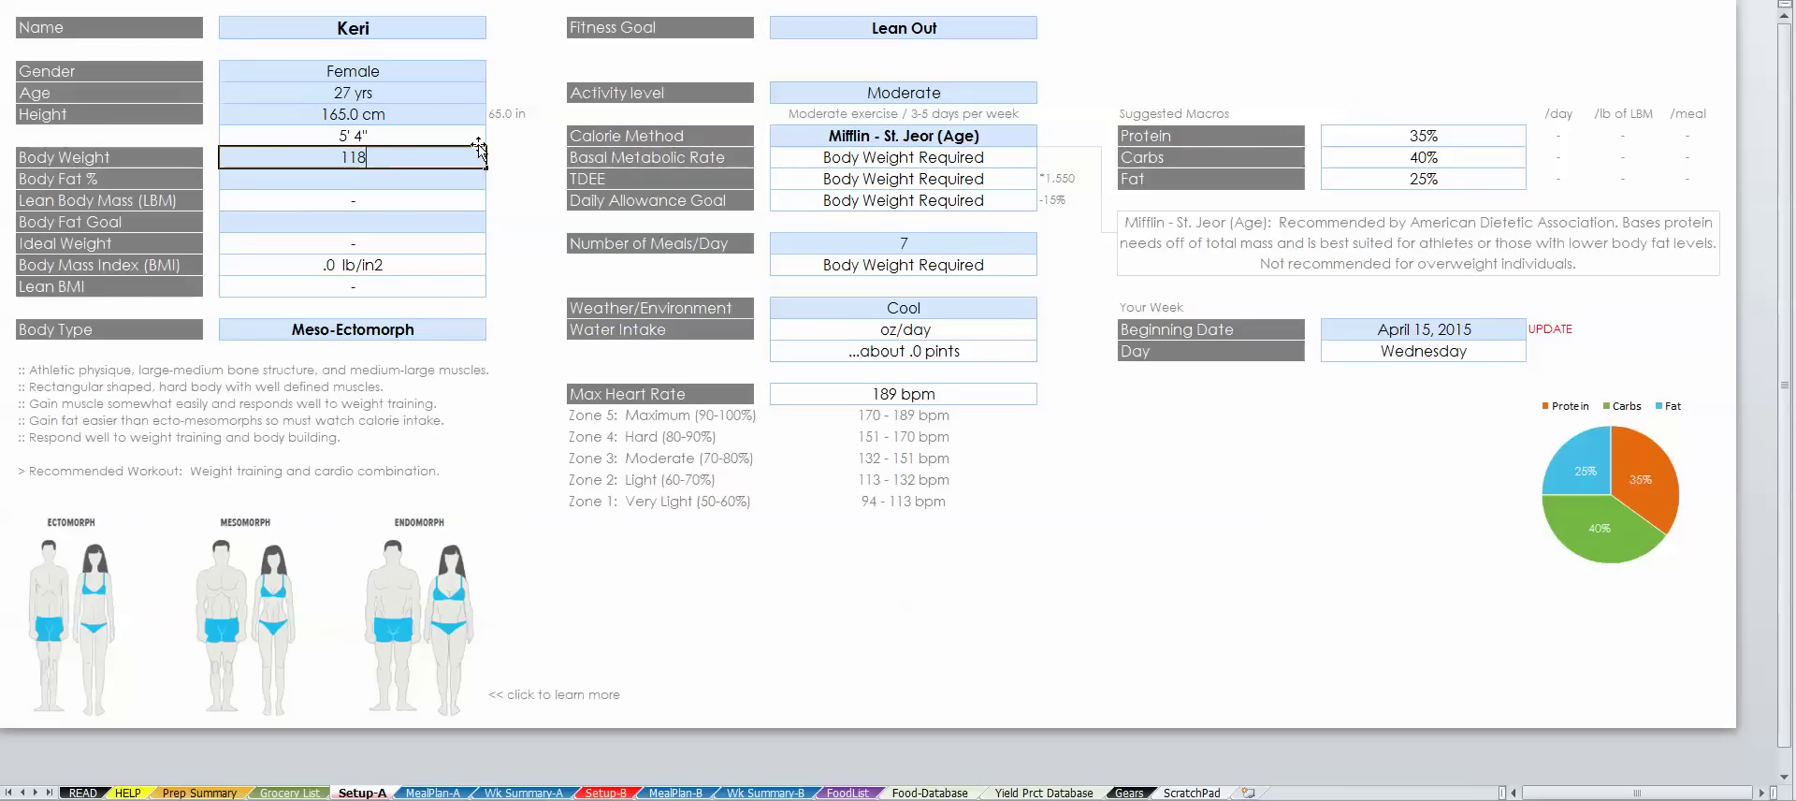
key("Return")
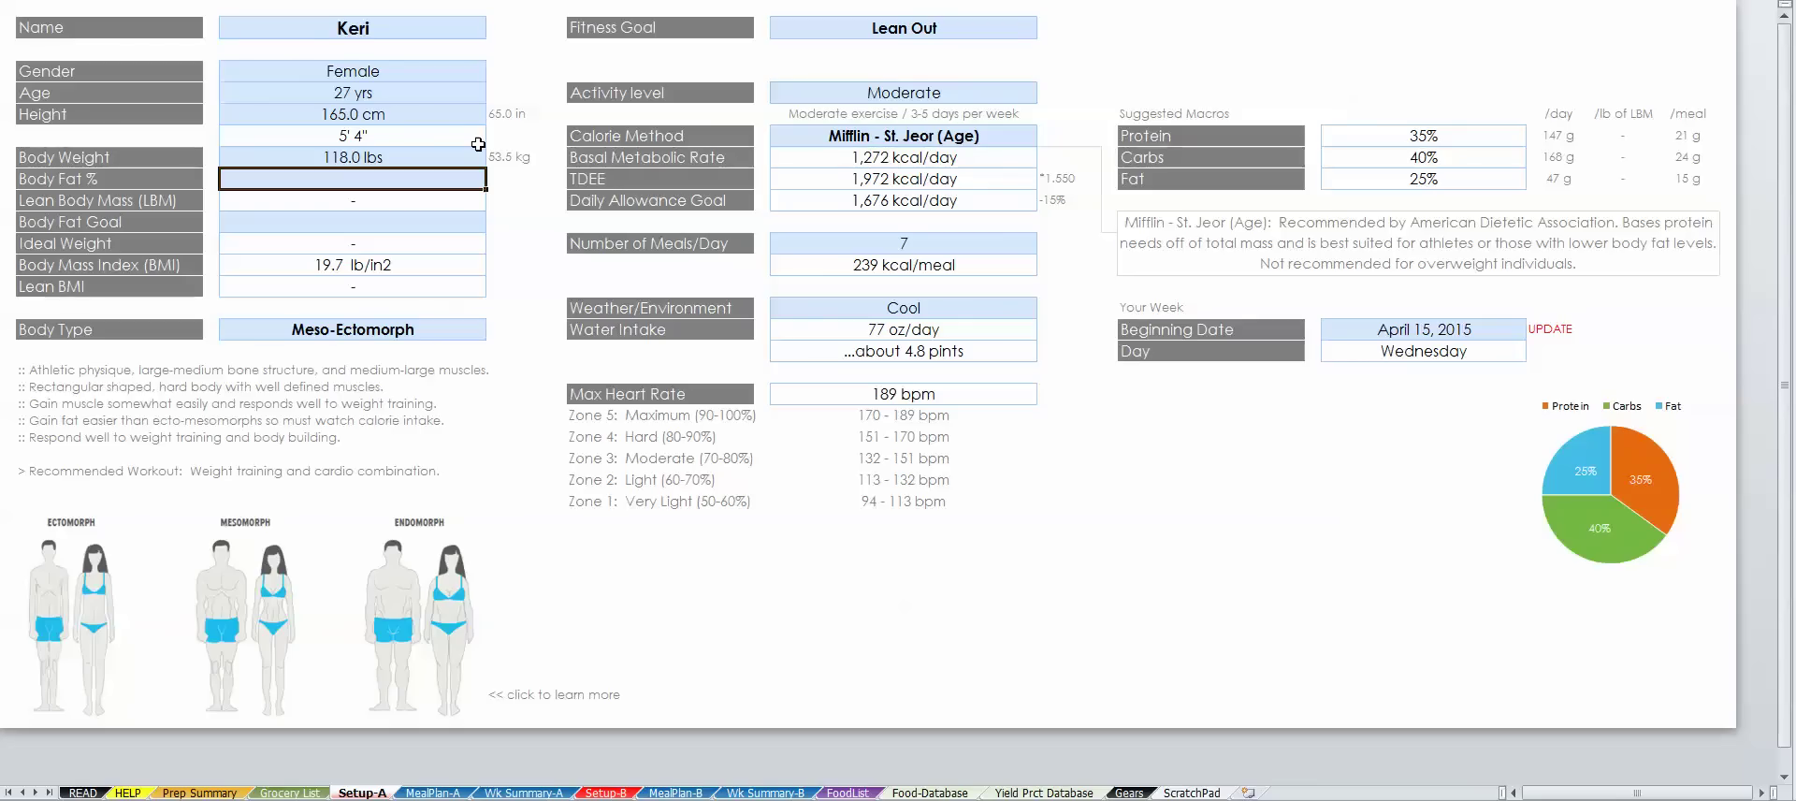
type("19")
key("Return")
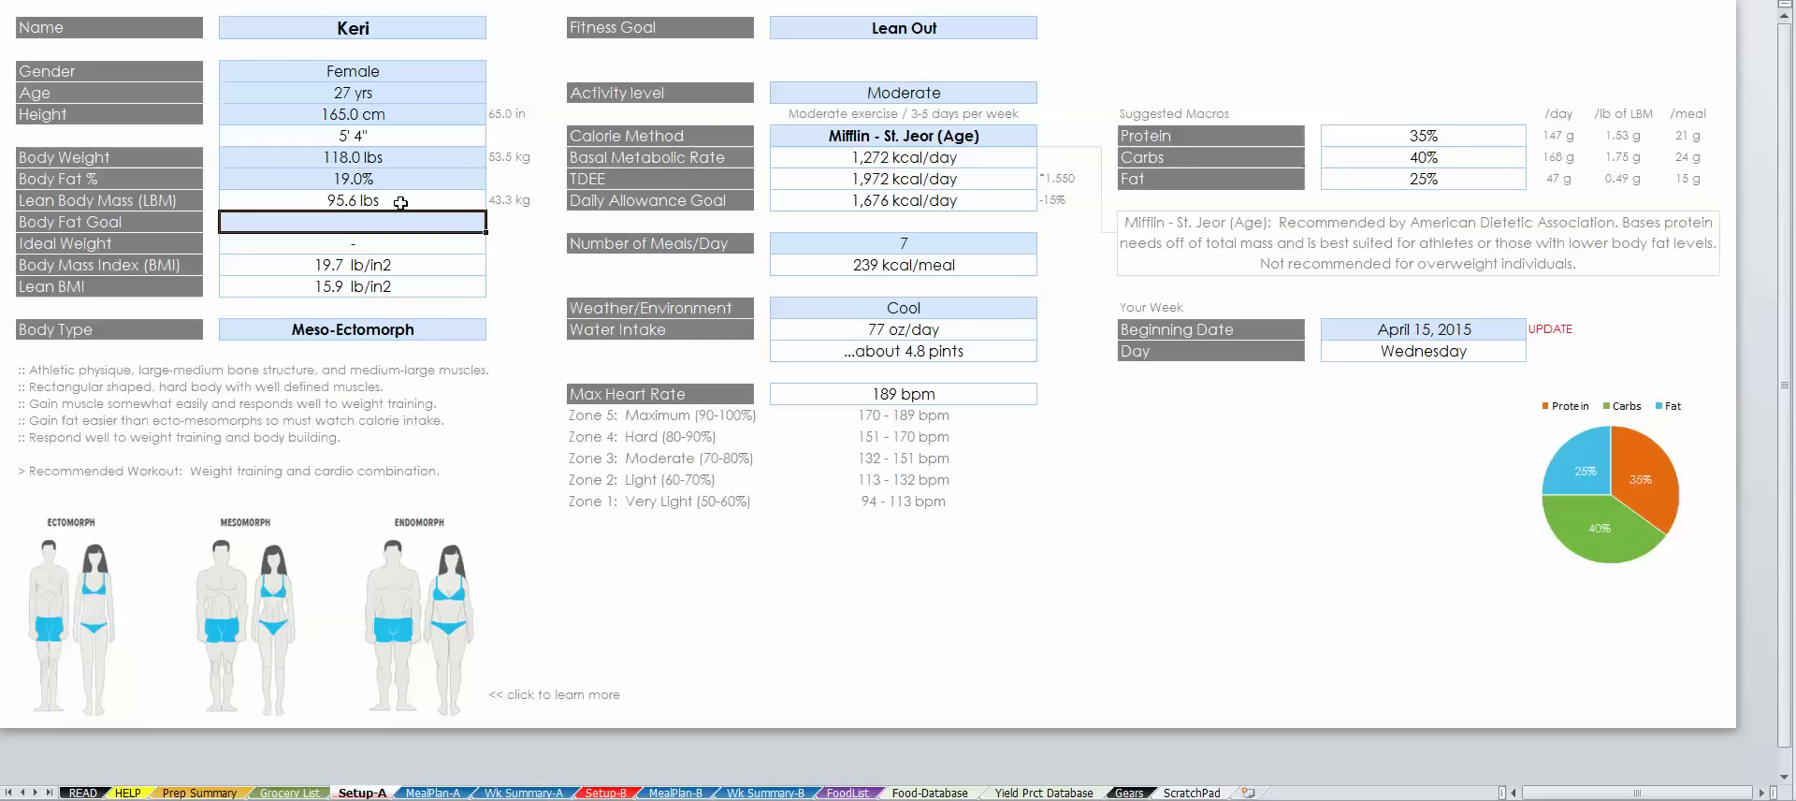
type("16")
key("Return")
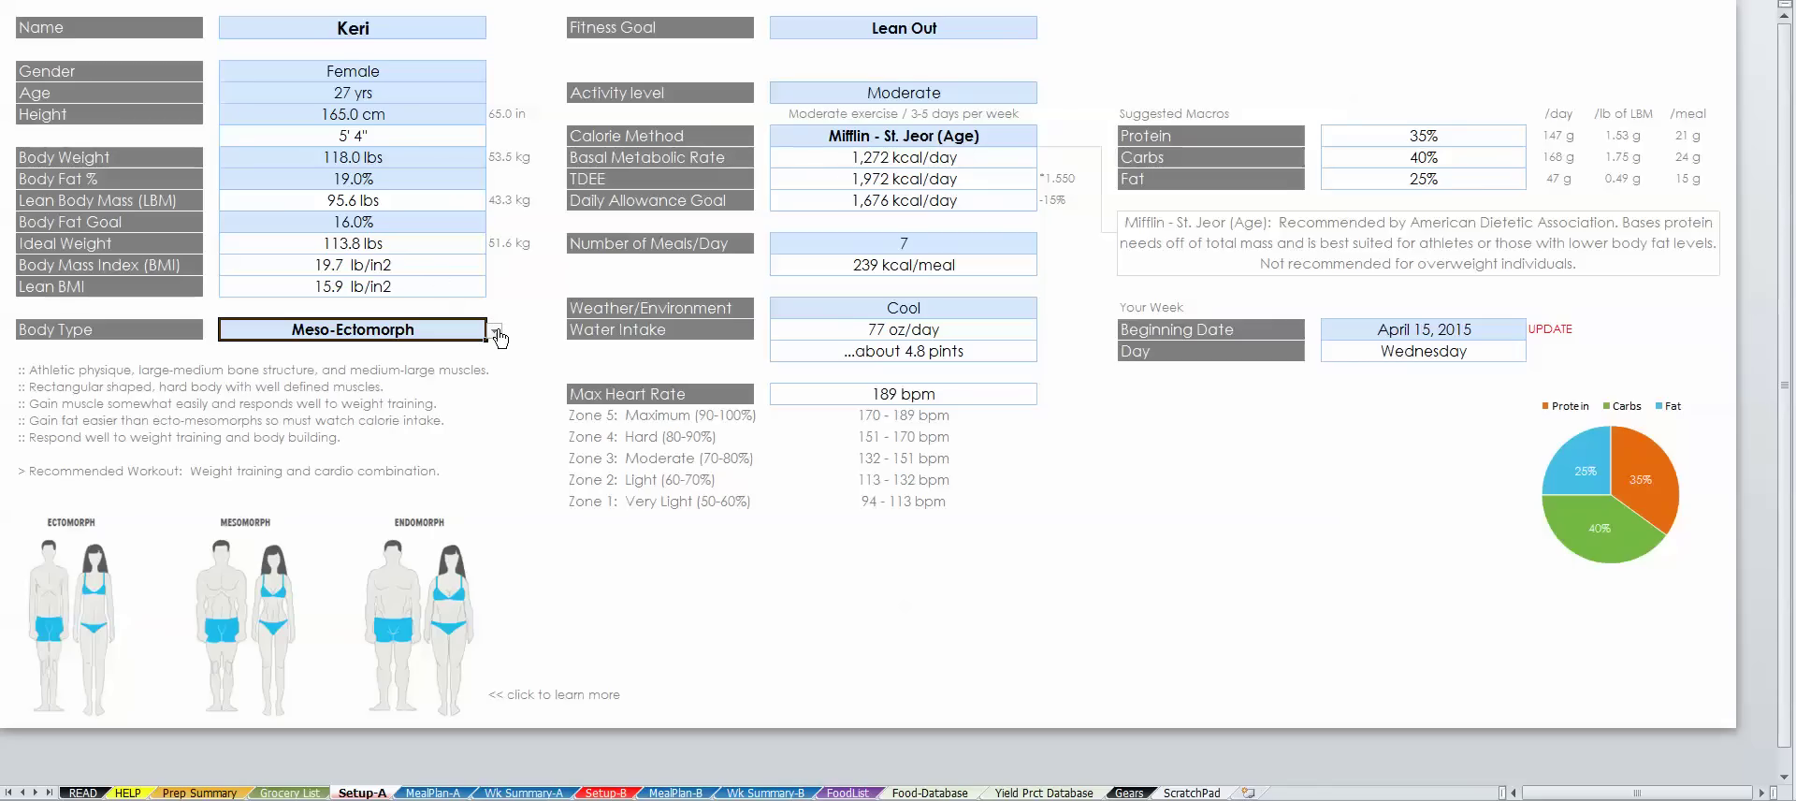
Change the body type to Ectomorph and switch it to Ecto-Mesomorph to compare their suggested macros
left_click(495, 332)
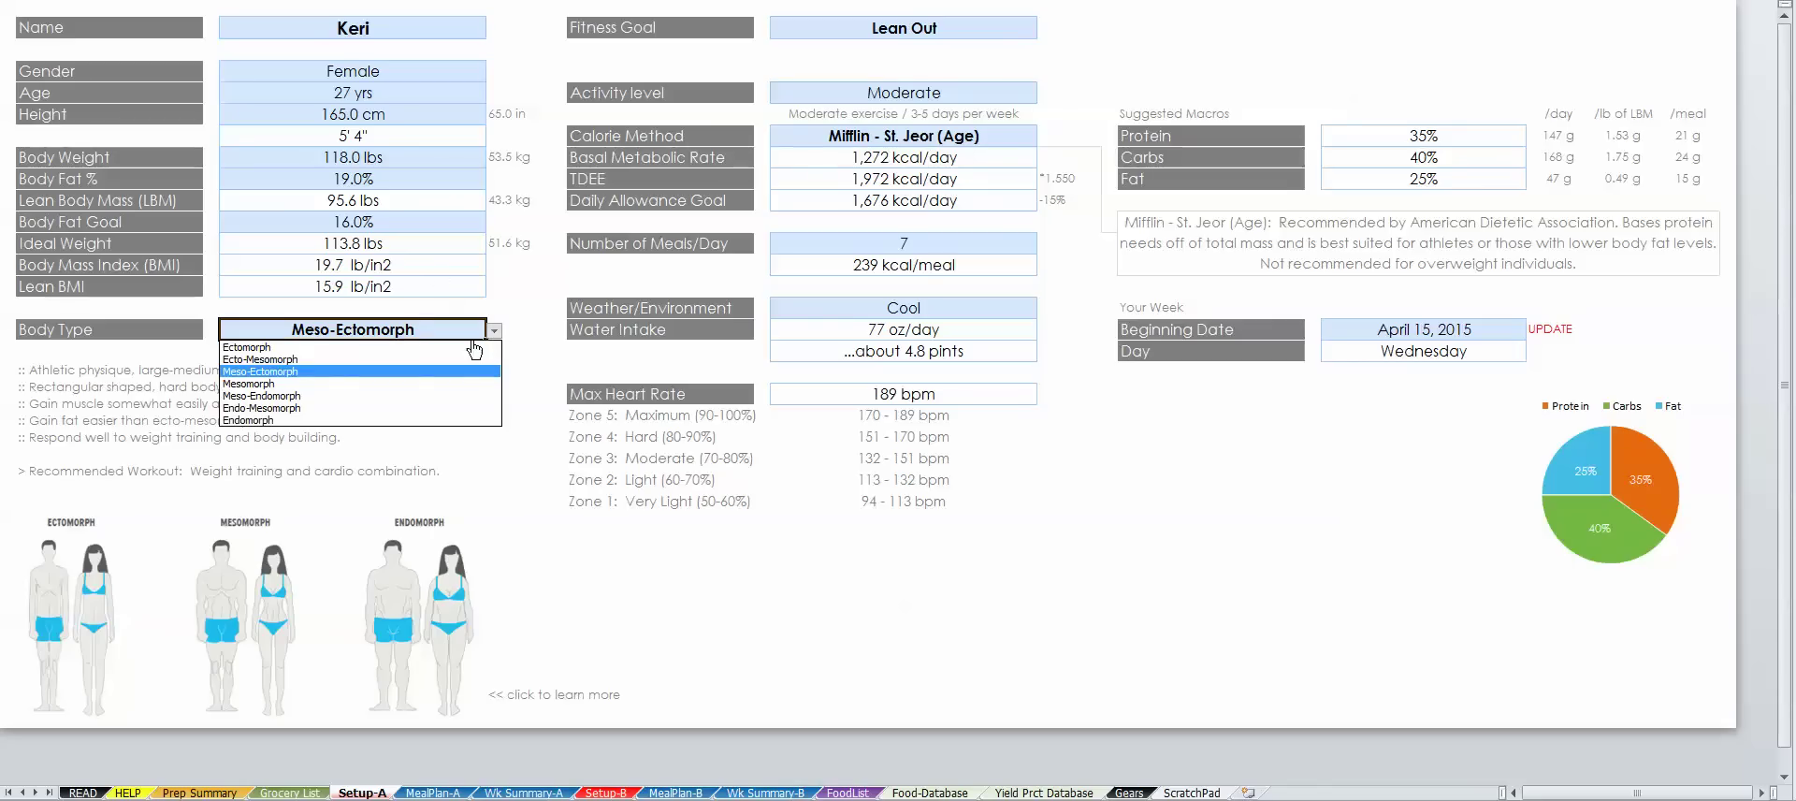
left_click(471, 348)
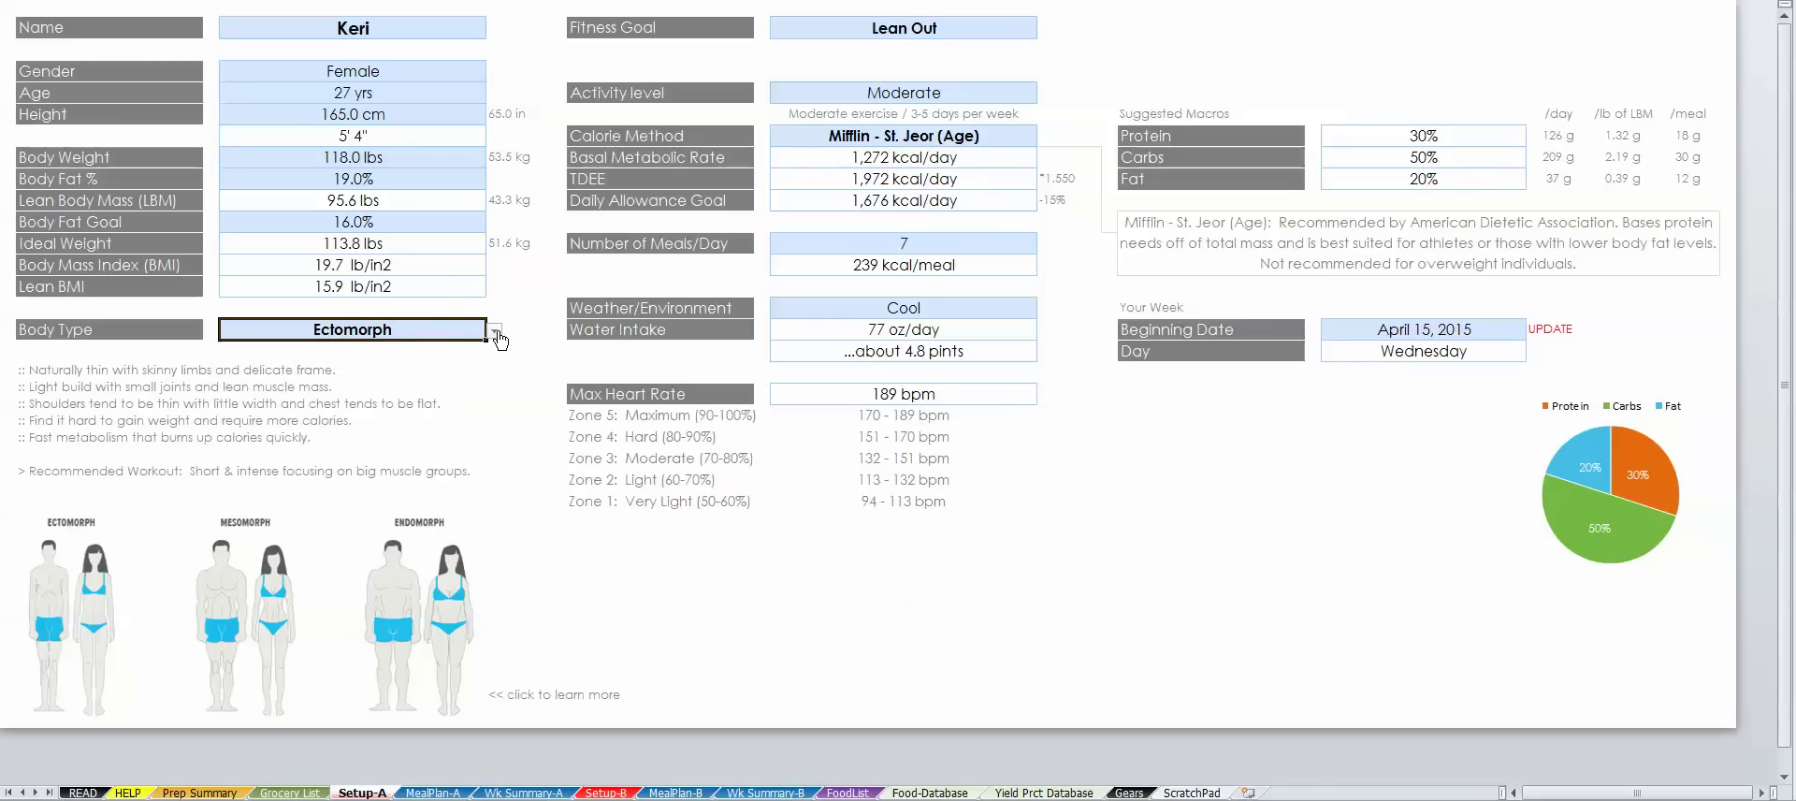
left_click(495, 333)
left_click(477, 359)
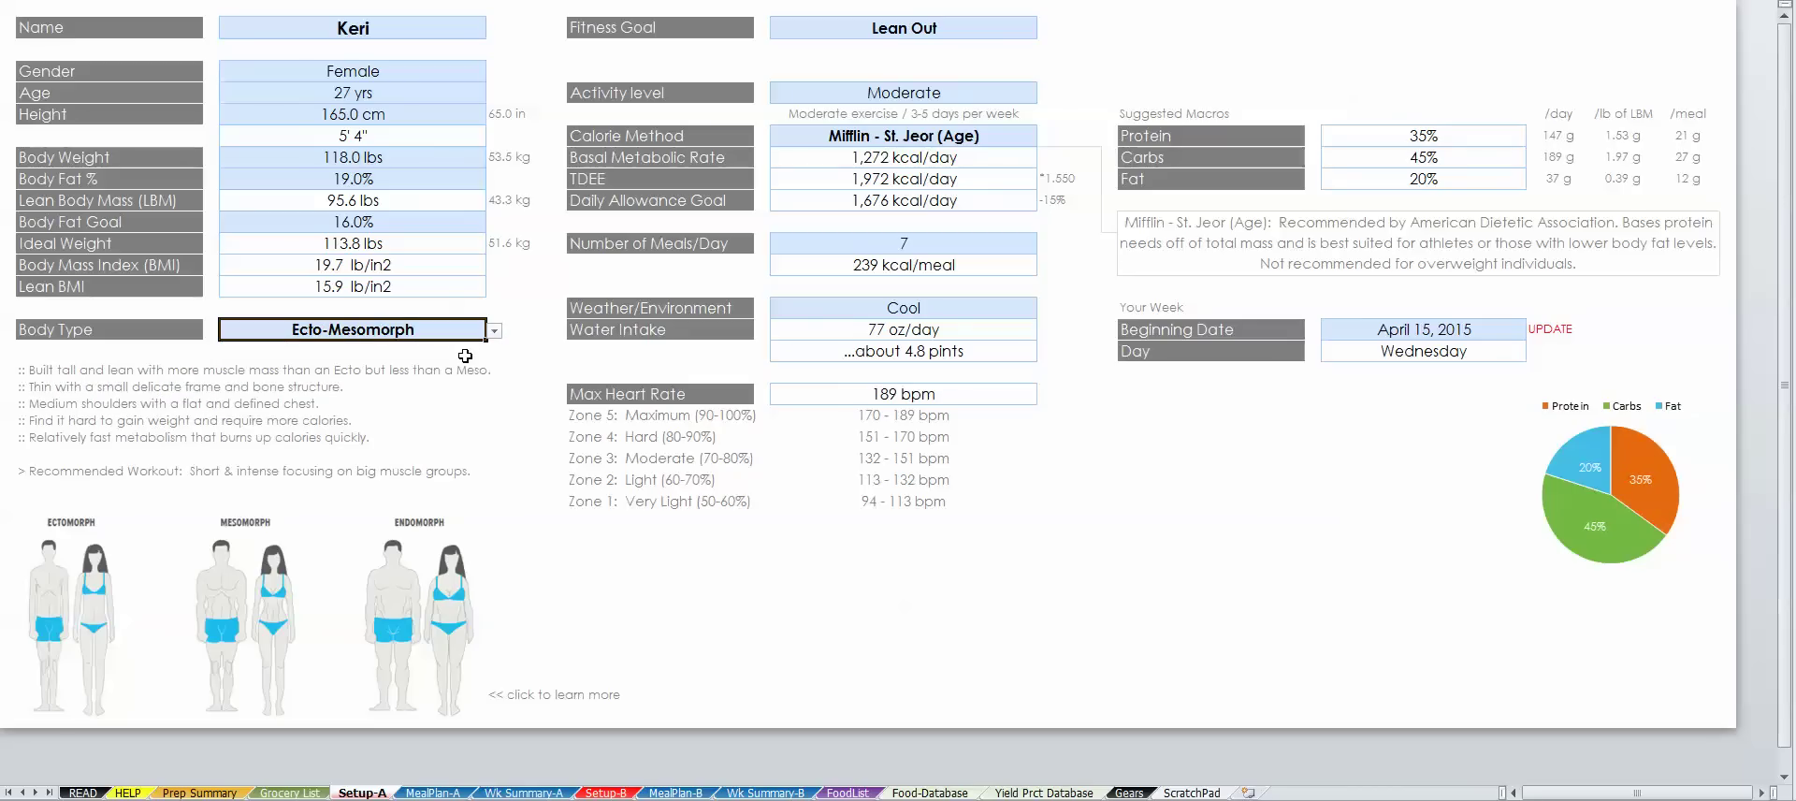
Set the body type to Meso-Ectomorph and check the linked web page with the body type test before returning to the sheet
left_click(494, 332)
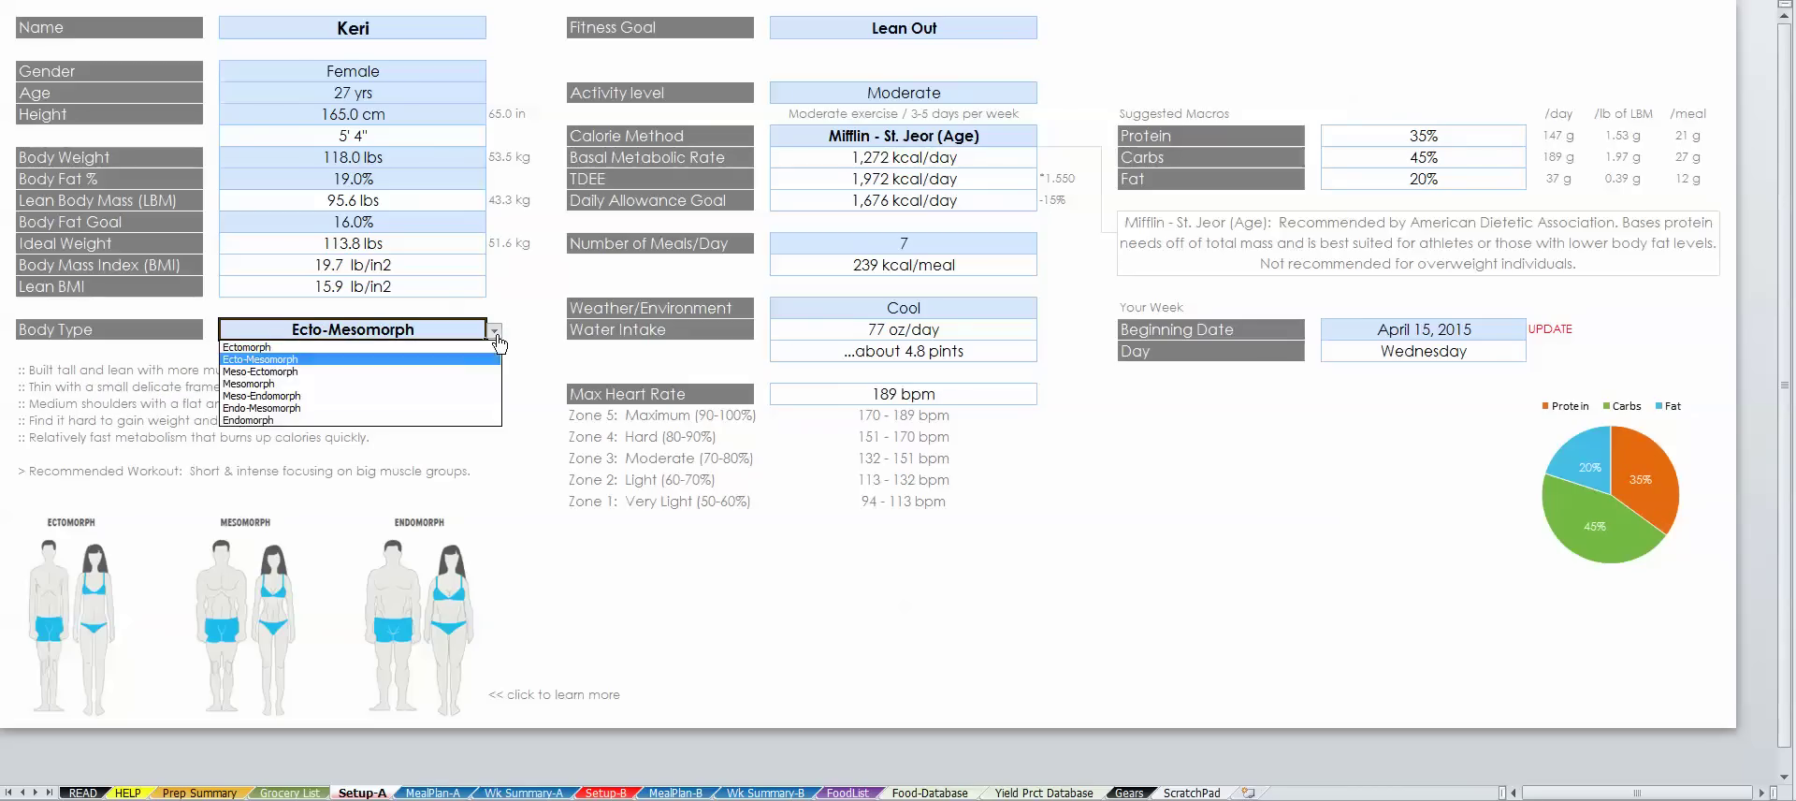
left_click(449, 371)
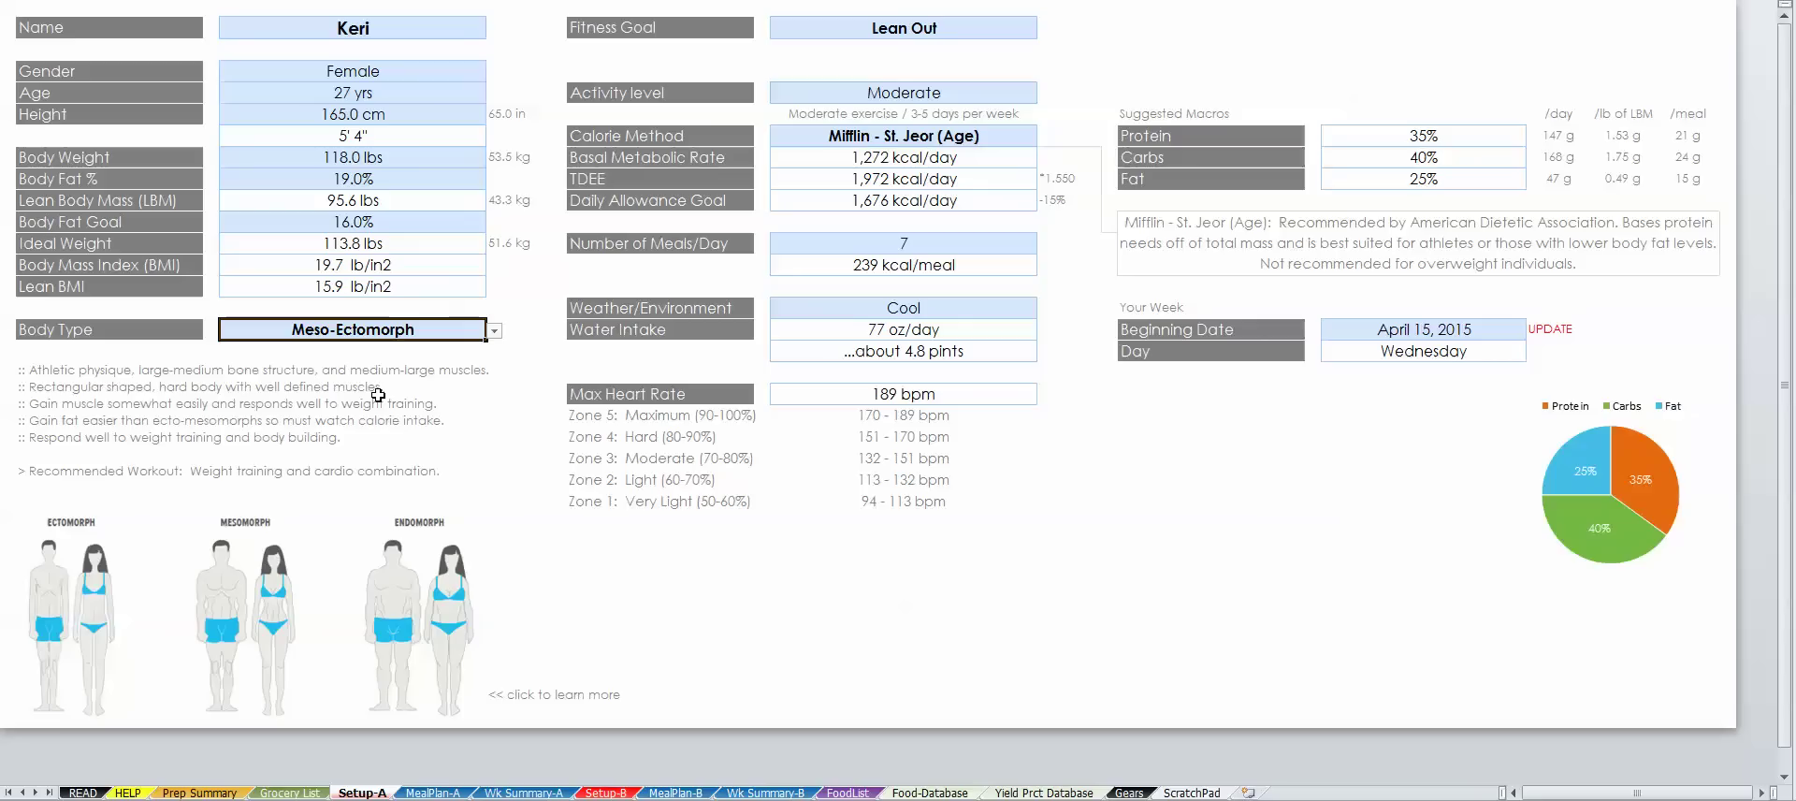
left_click(400, 600)
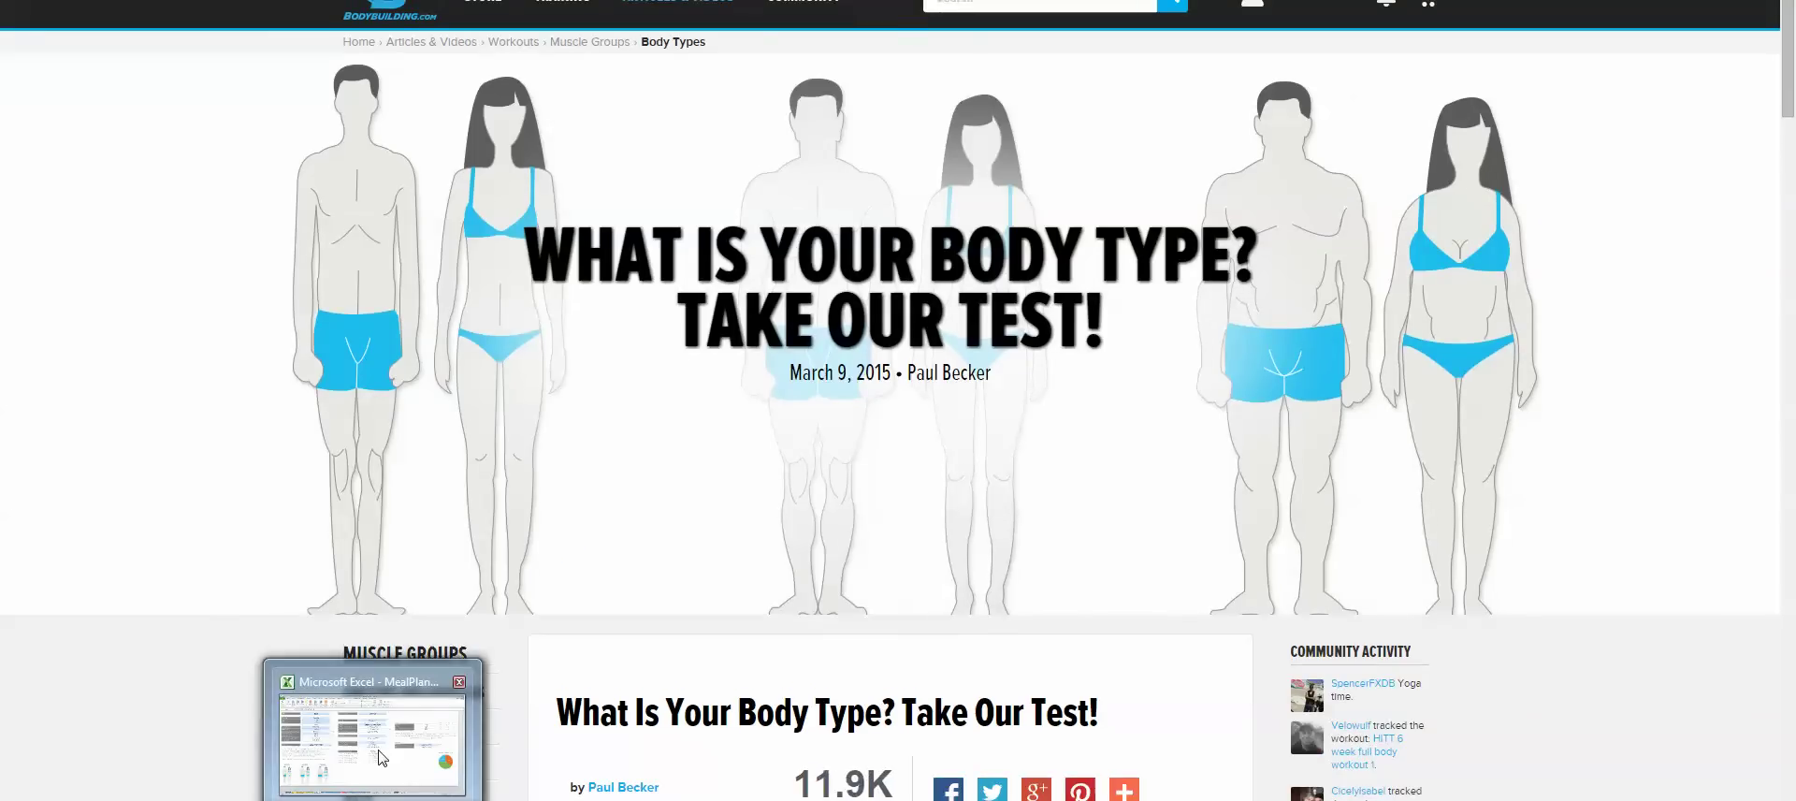
left_click(382, 757)
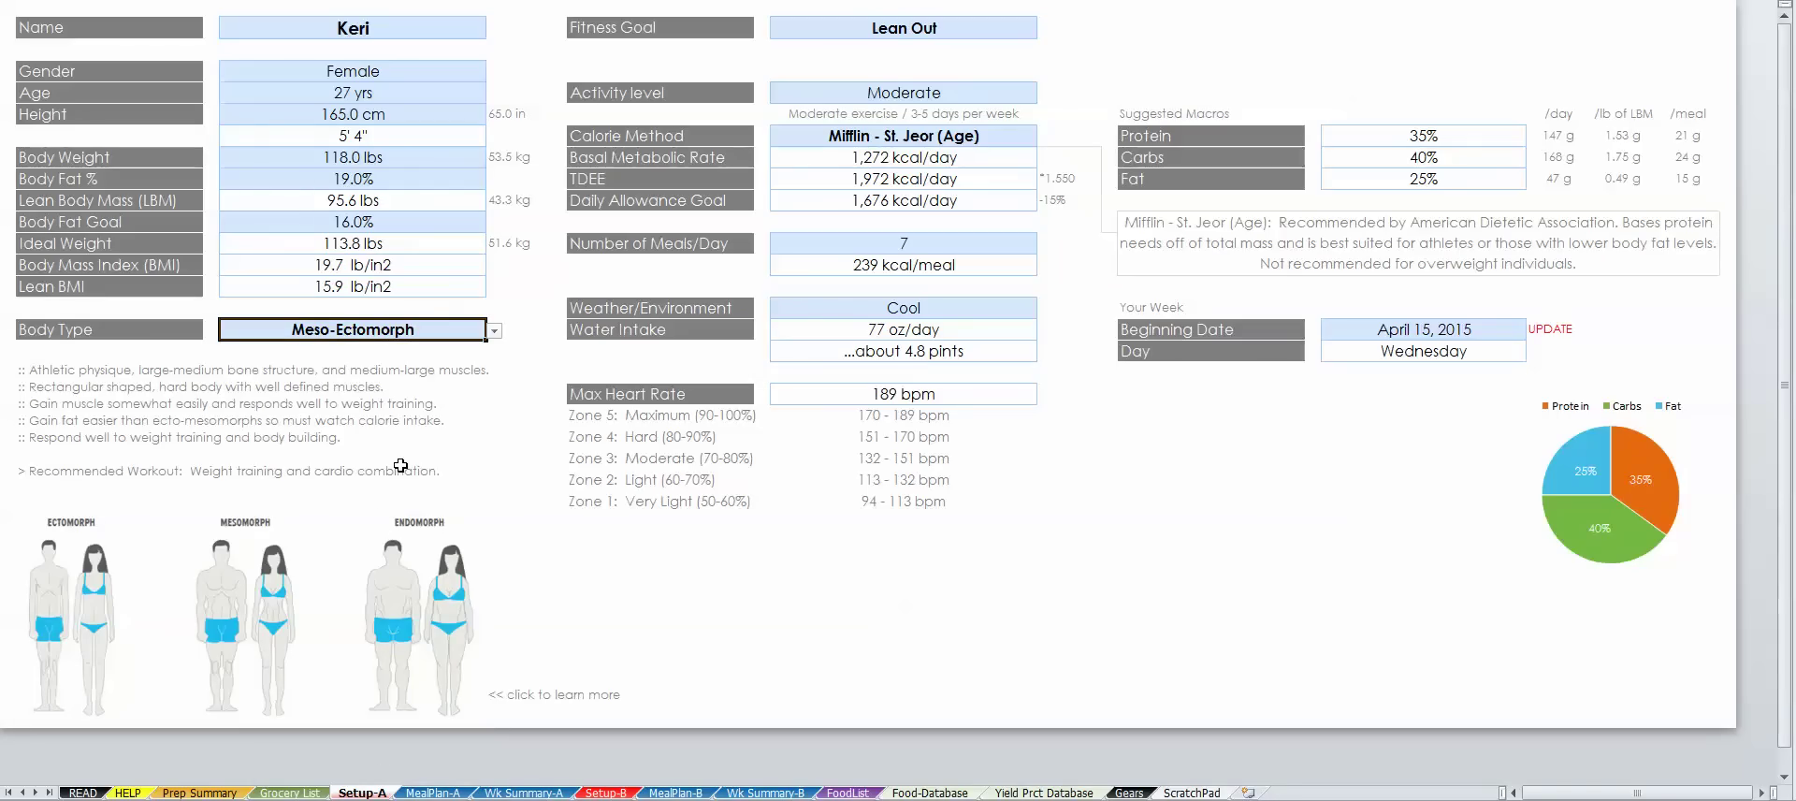
Try the Mesomorph body type and switch back to Meso-Ectomorph to compare the suggested macros
left_click(494, 331)
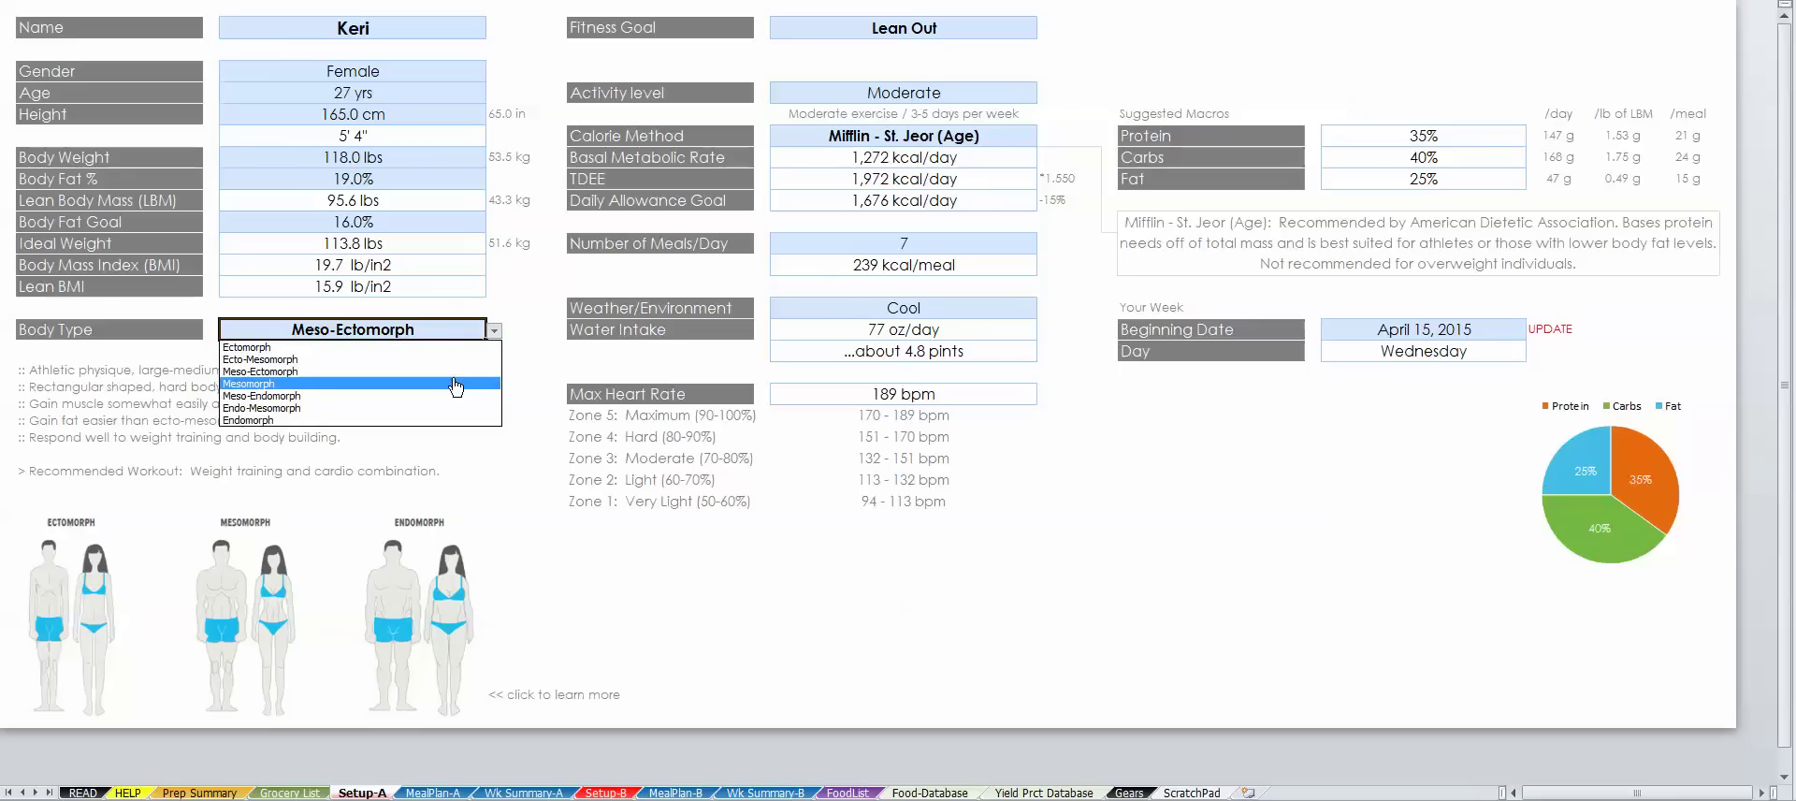
left_click(454, 383)
left_click(494, 332)
left_click(449, 371)
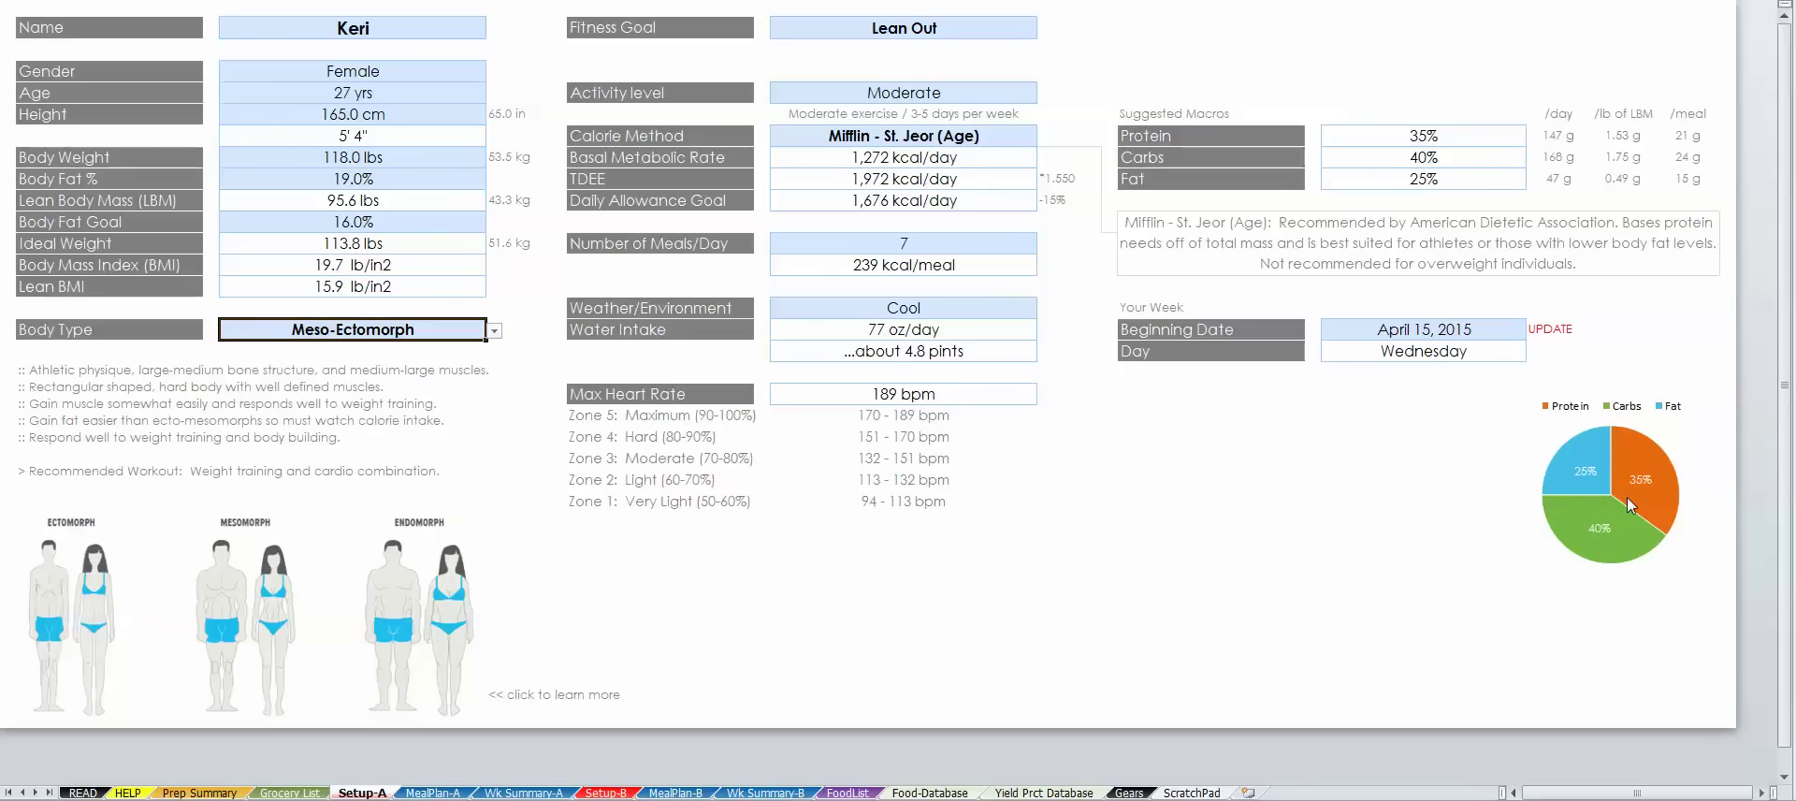
mouse_move(1630, 505)
Try a Custom fitness goal with a deficit of -15%
left_click(843, 32)
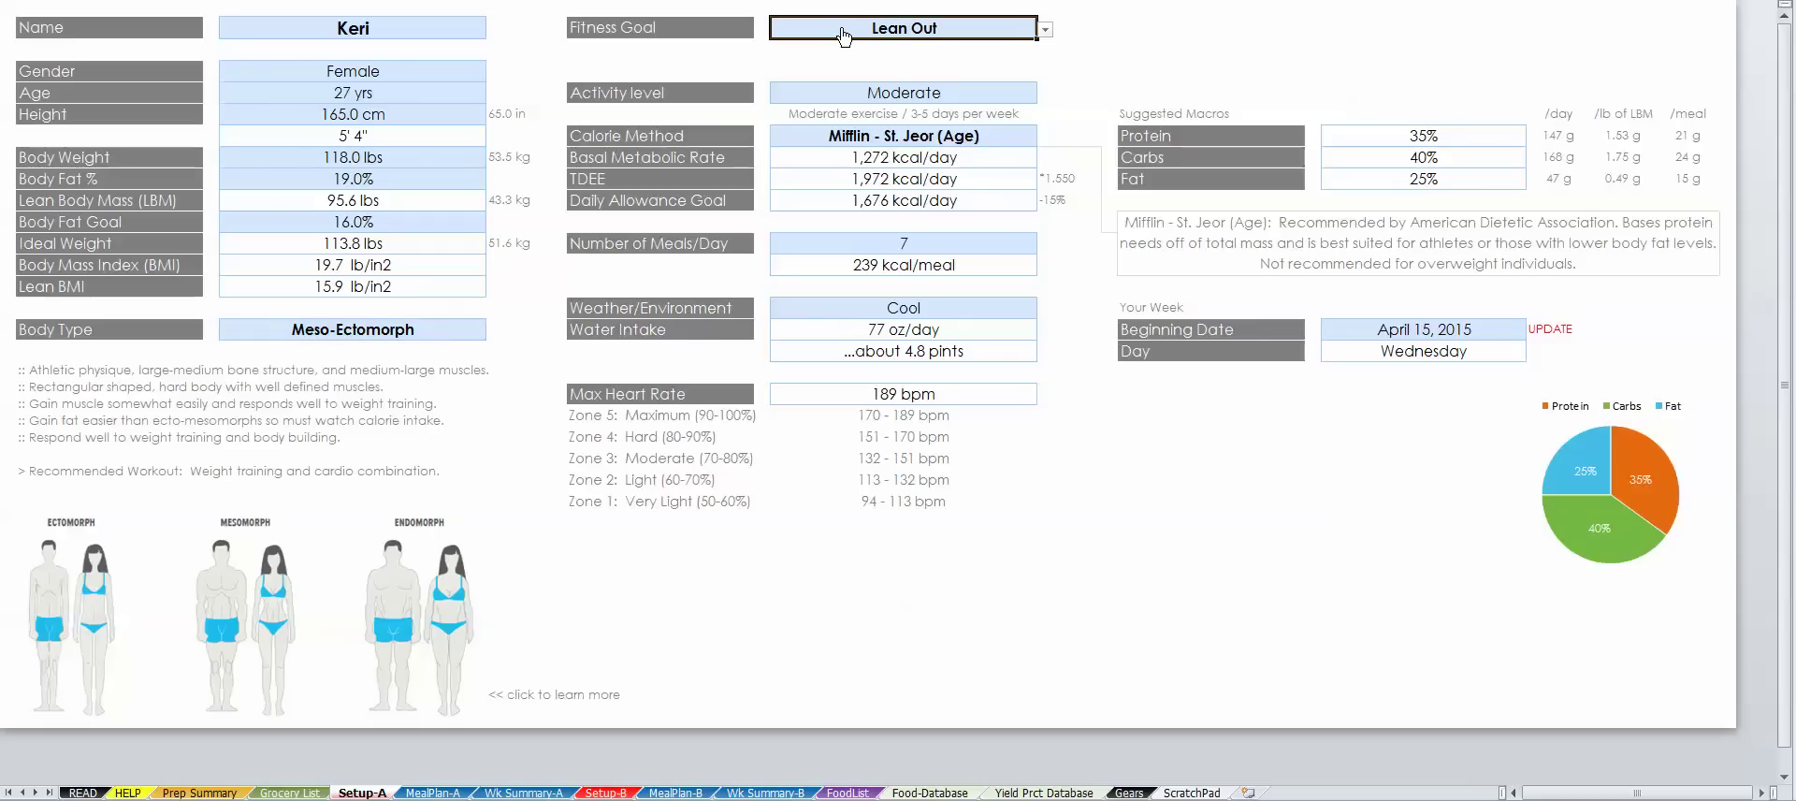
left_click(1045, 32)
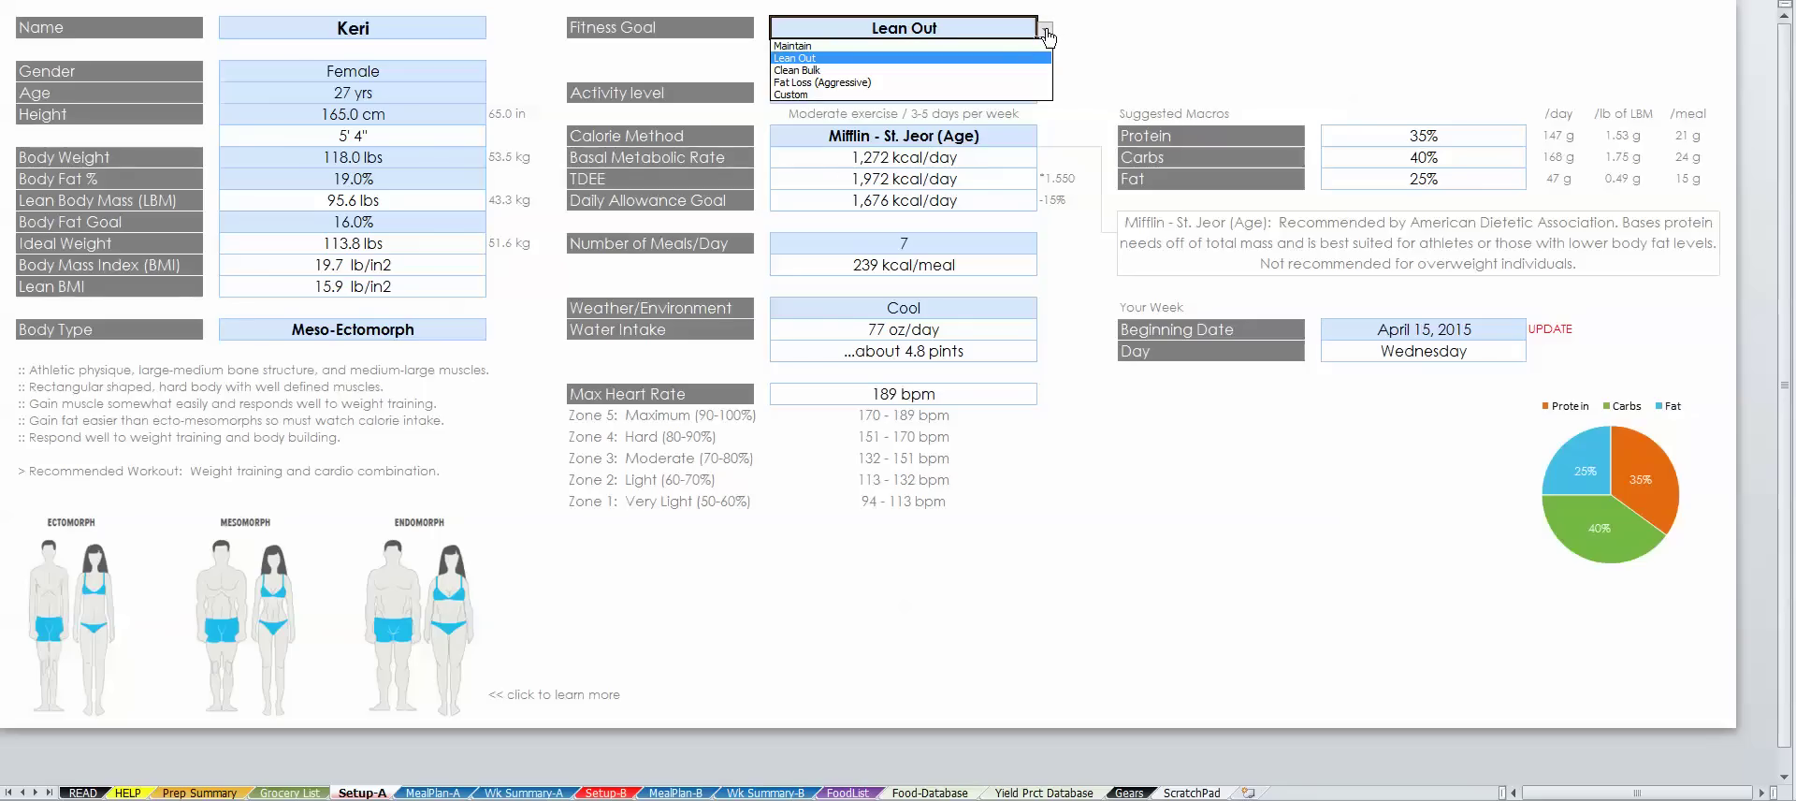
left_click(926, 94)
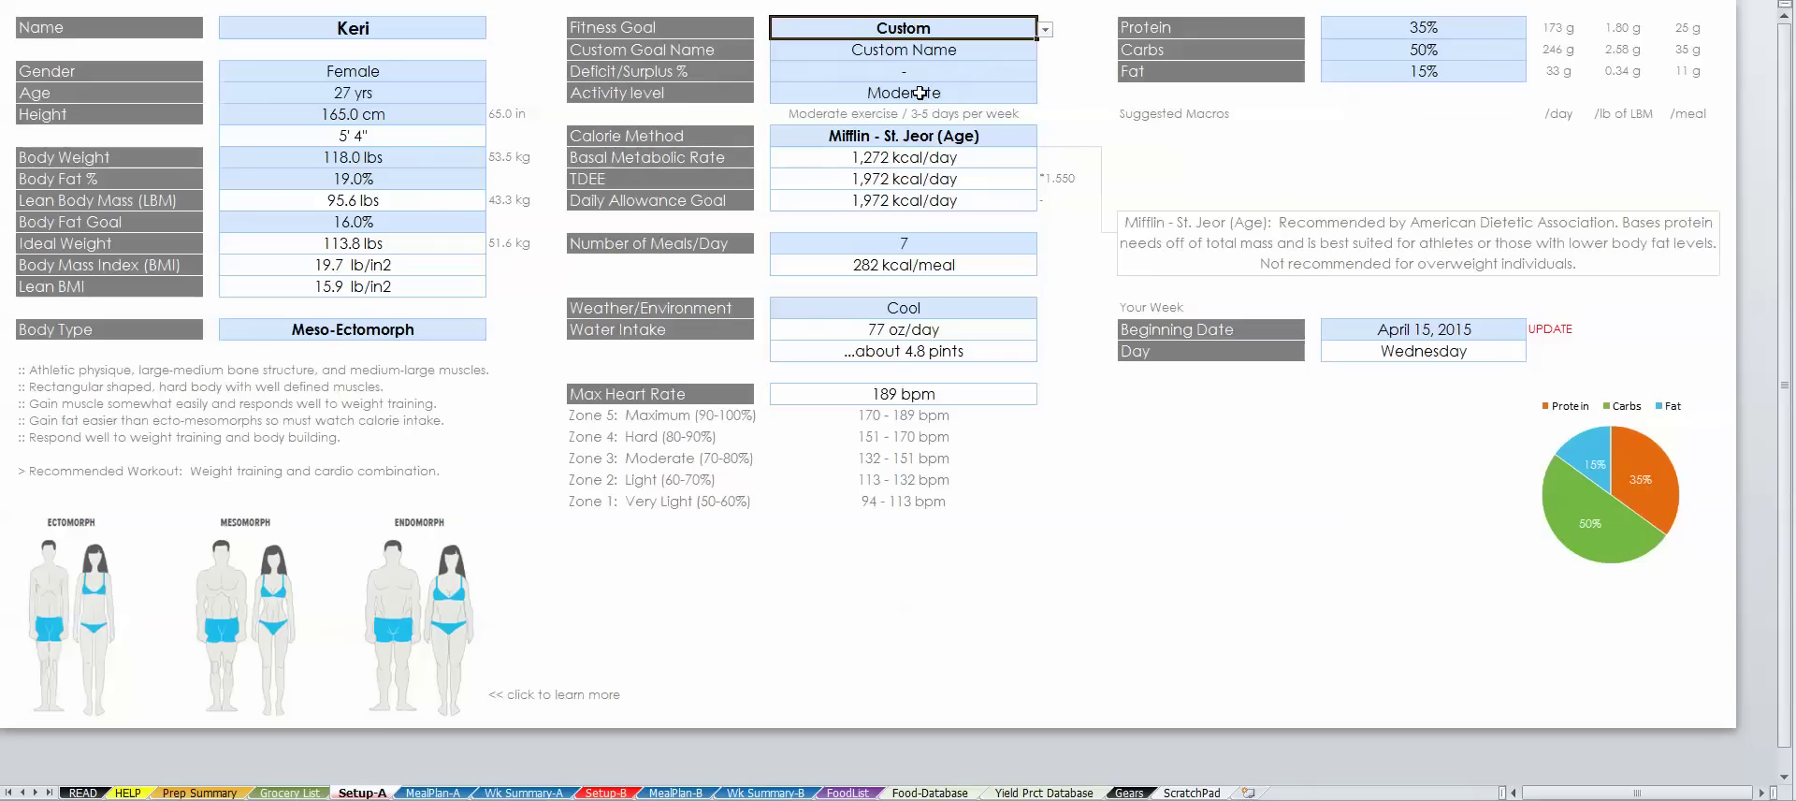
left_click(946, 71)
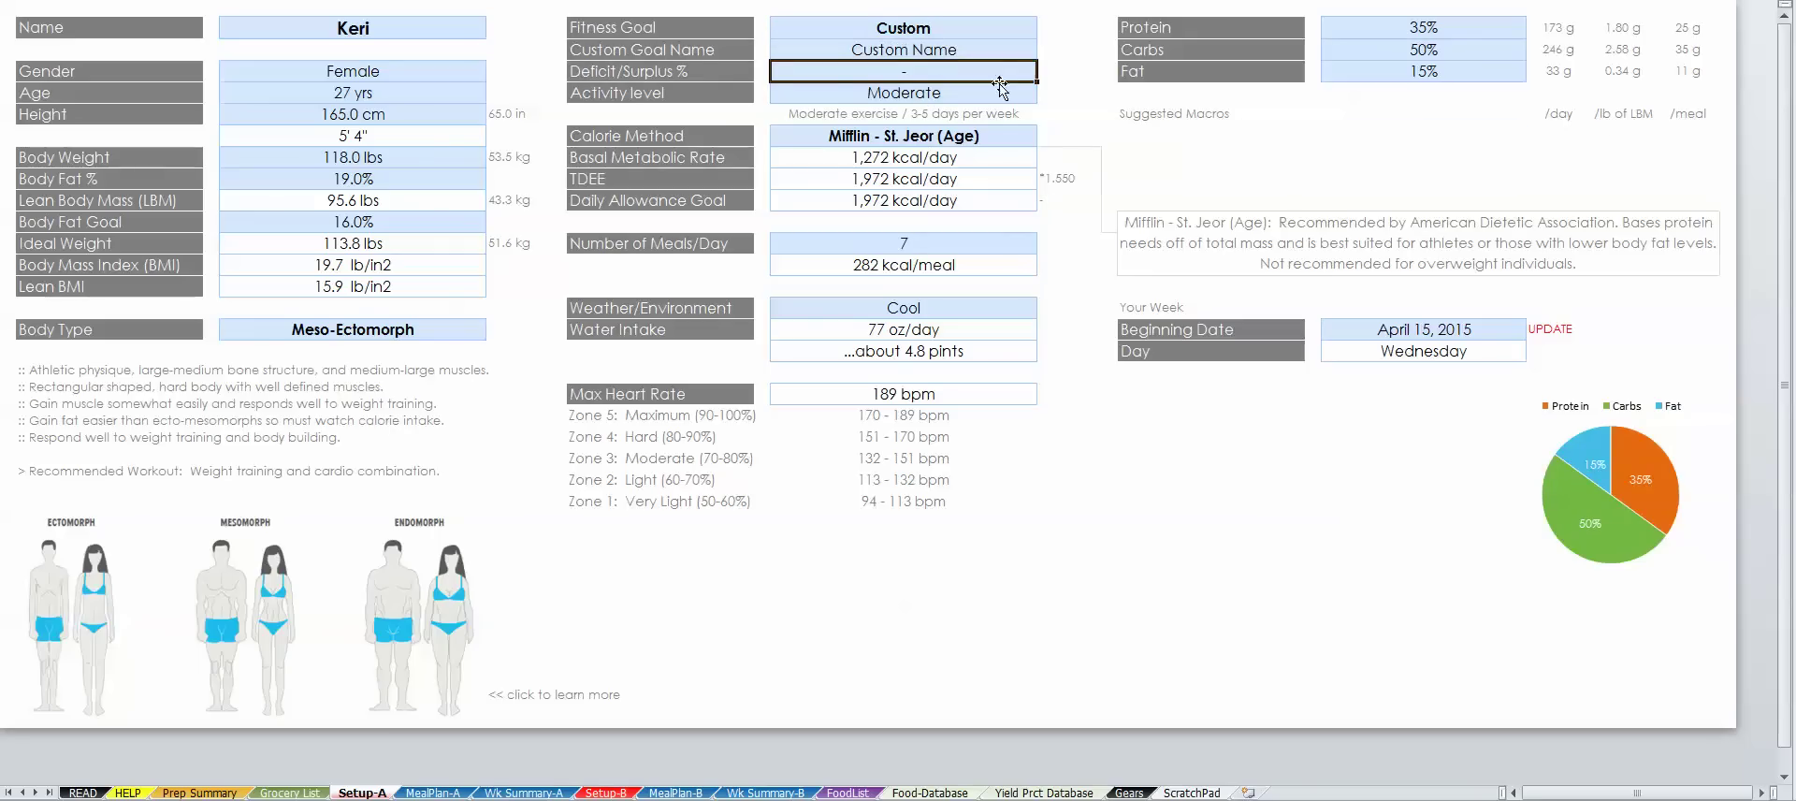
type("-")
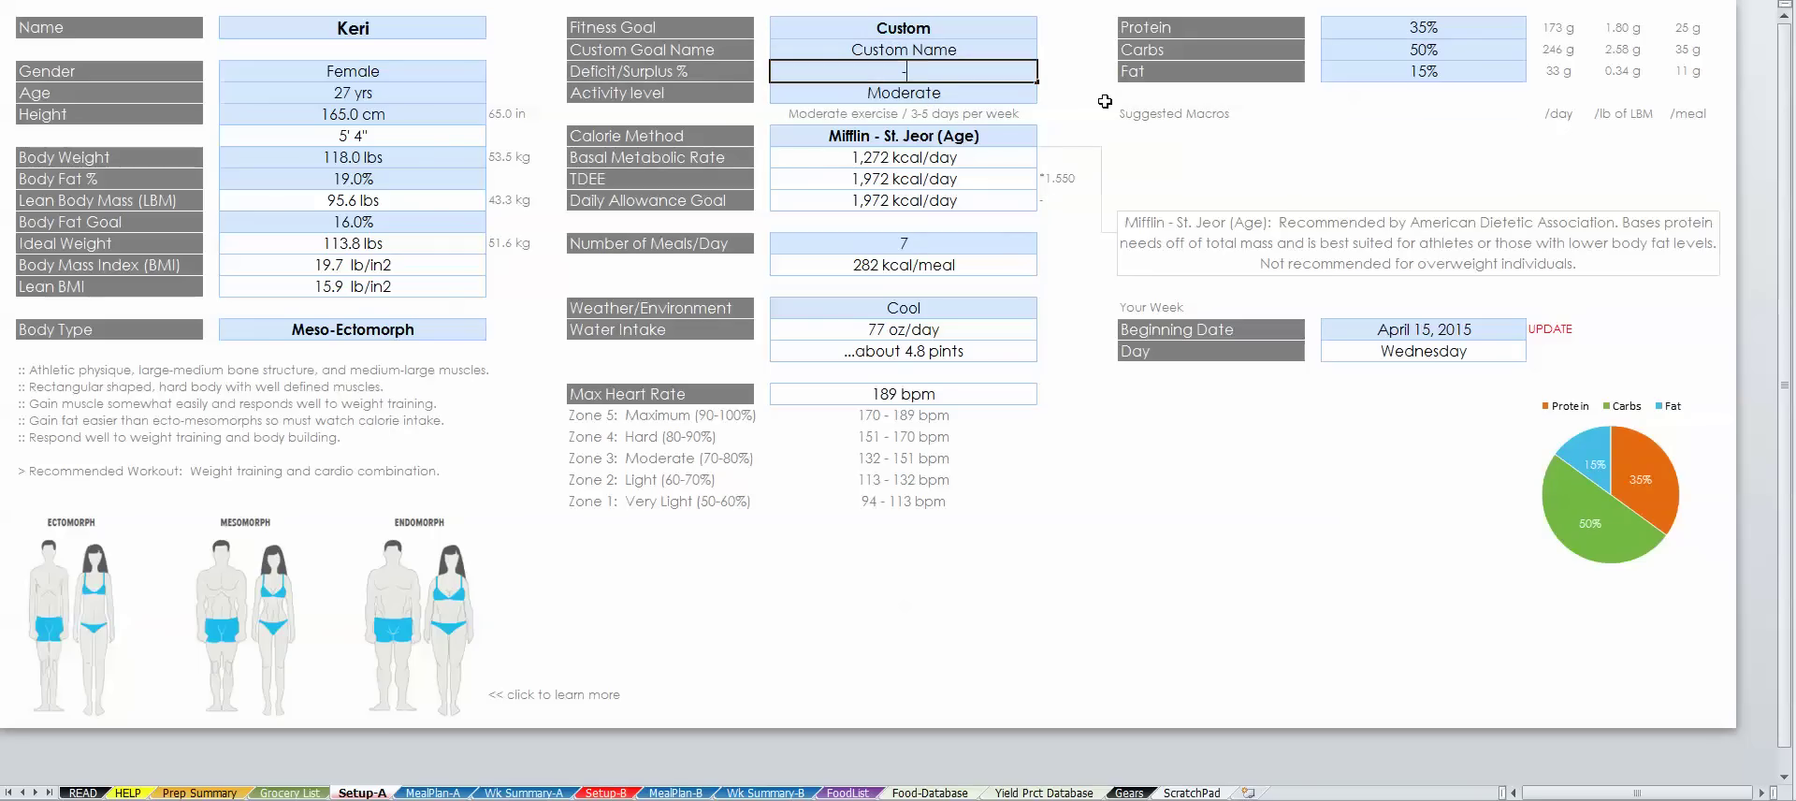
type("15")
key("Return")
Change the custom goal's deficit/surplus percentage to a 15% surplus
key("Up")
type("15")
key("Return")
key("Up")
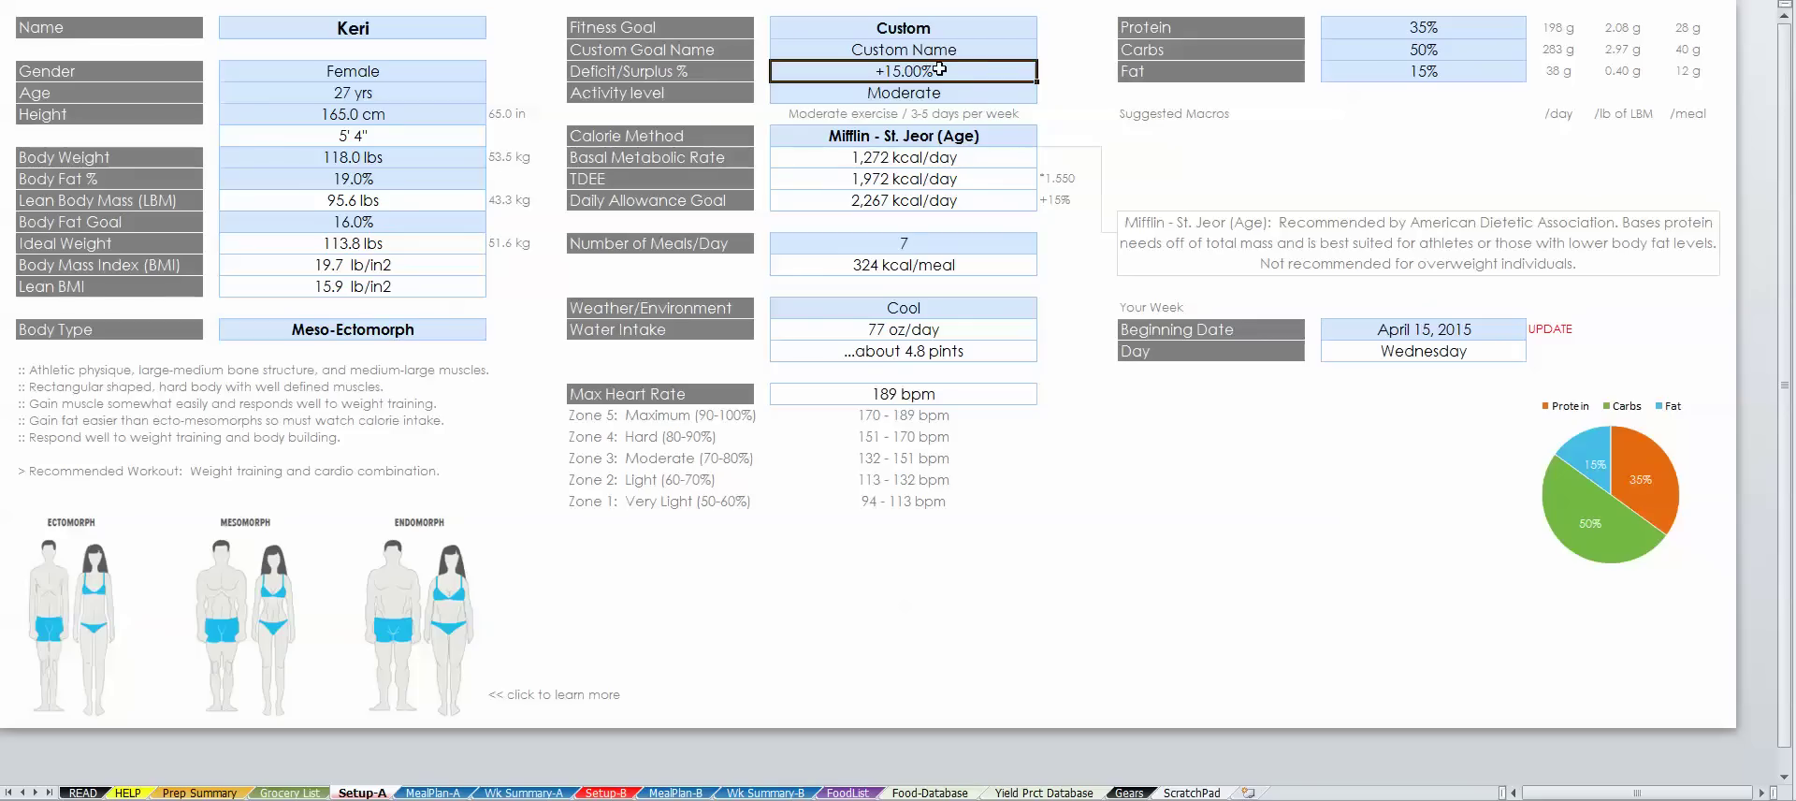
Set the custom goal's macros to 30% protein and 45% carbs
left_click(1403, 26)
type("30")
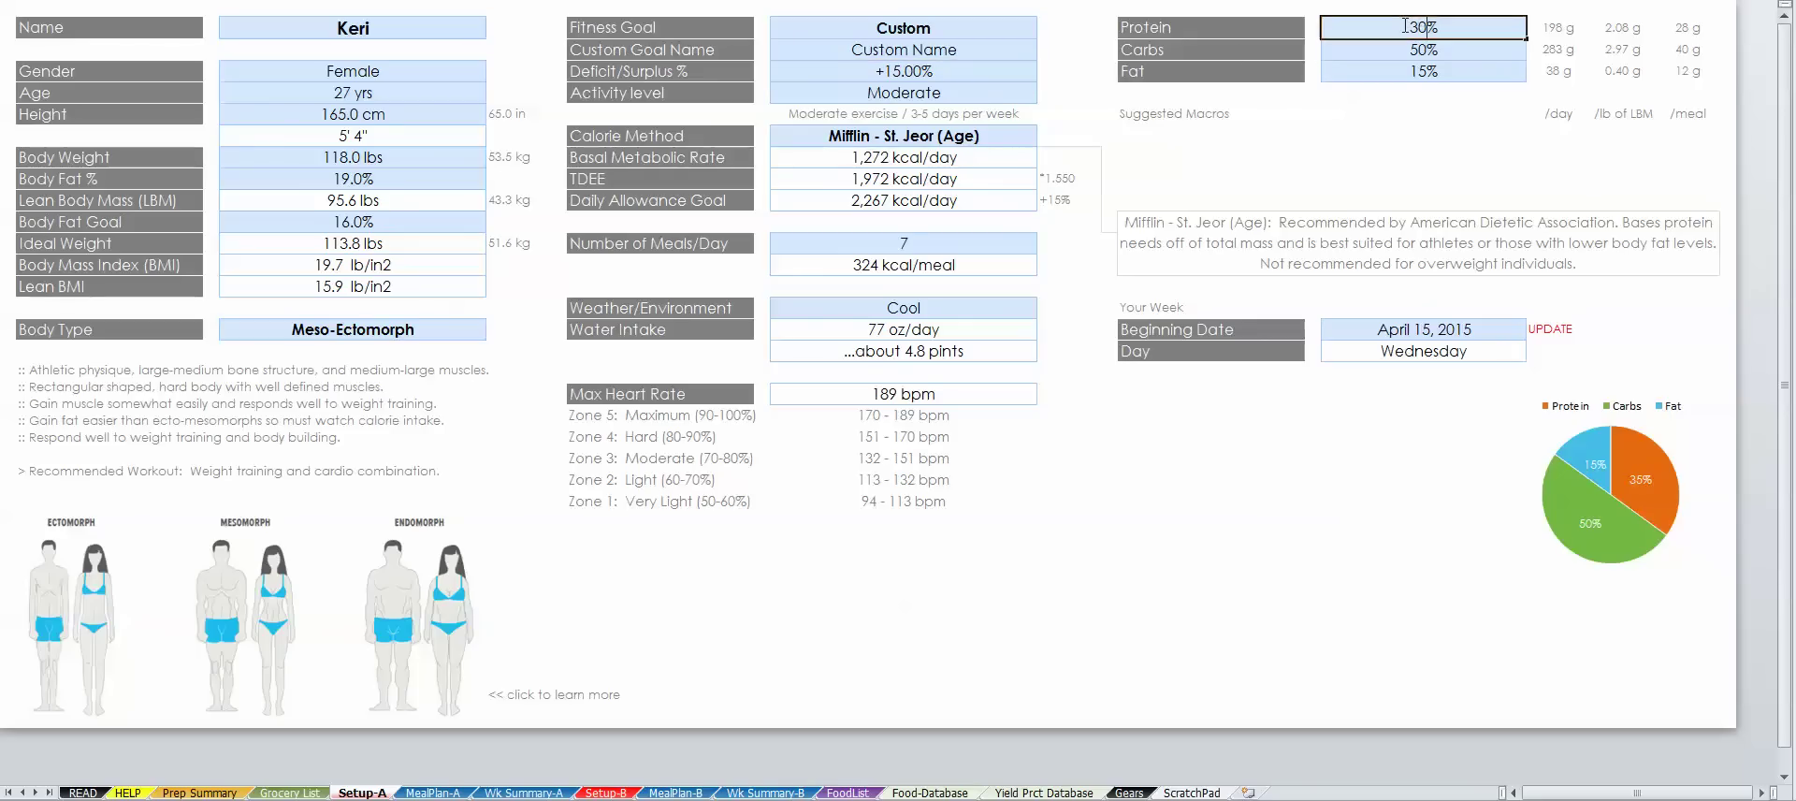
key("Return")
type("45")
key("Return")
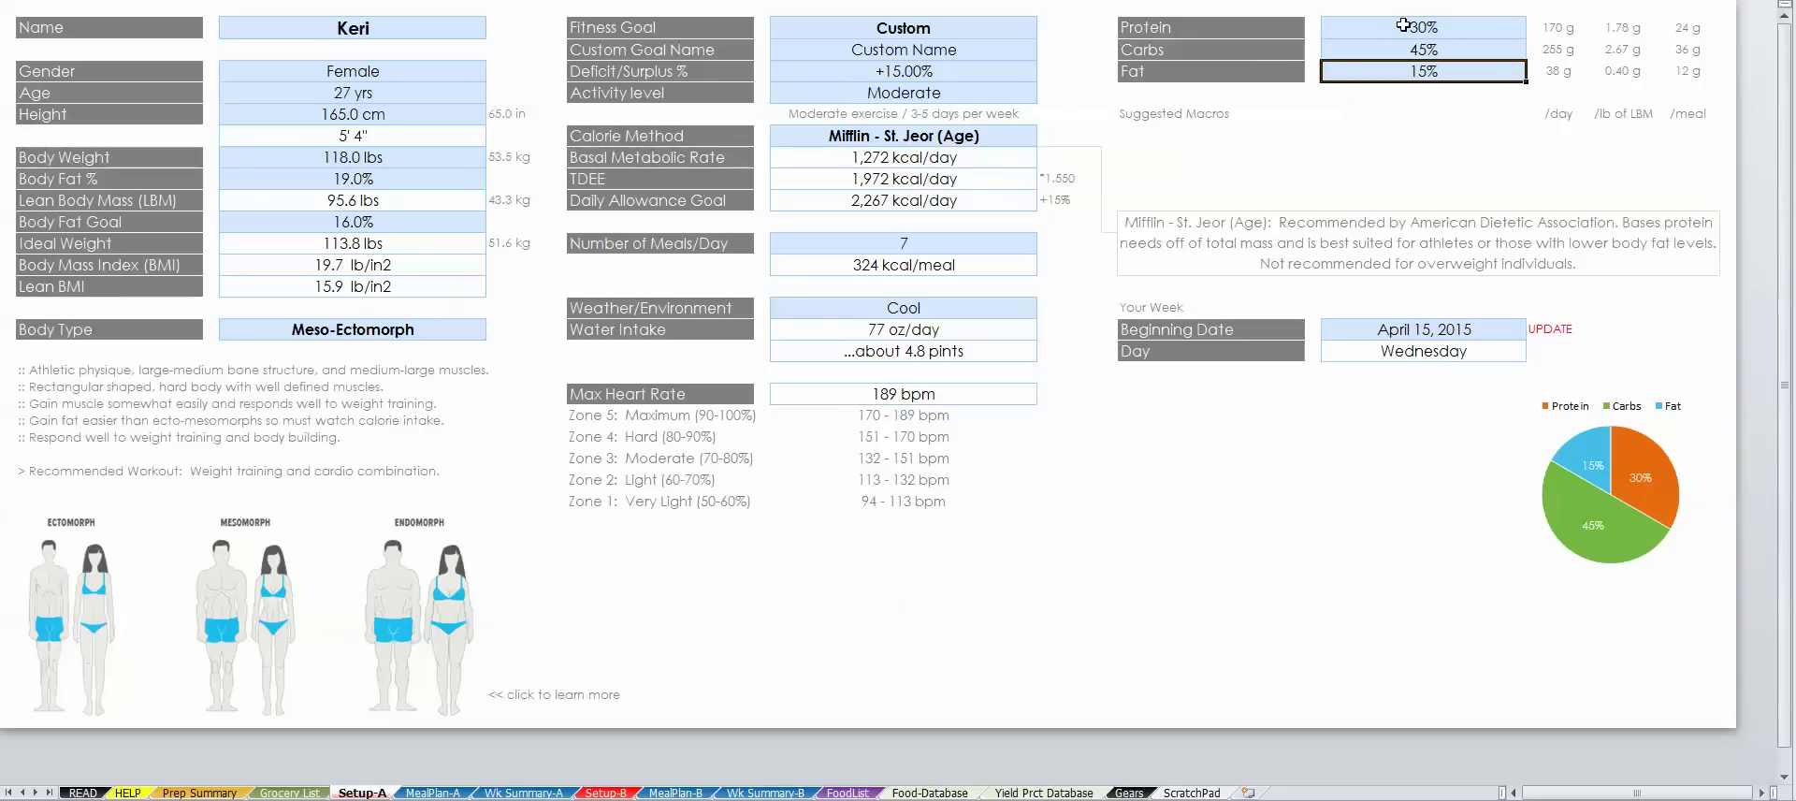
Switch the fitness goal back to Lean Out
left_click(958, 28)
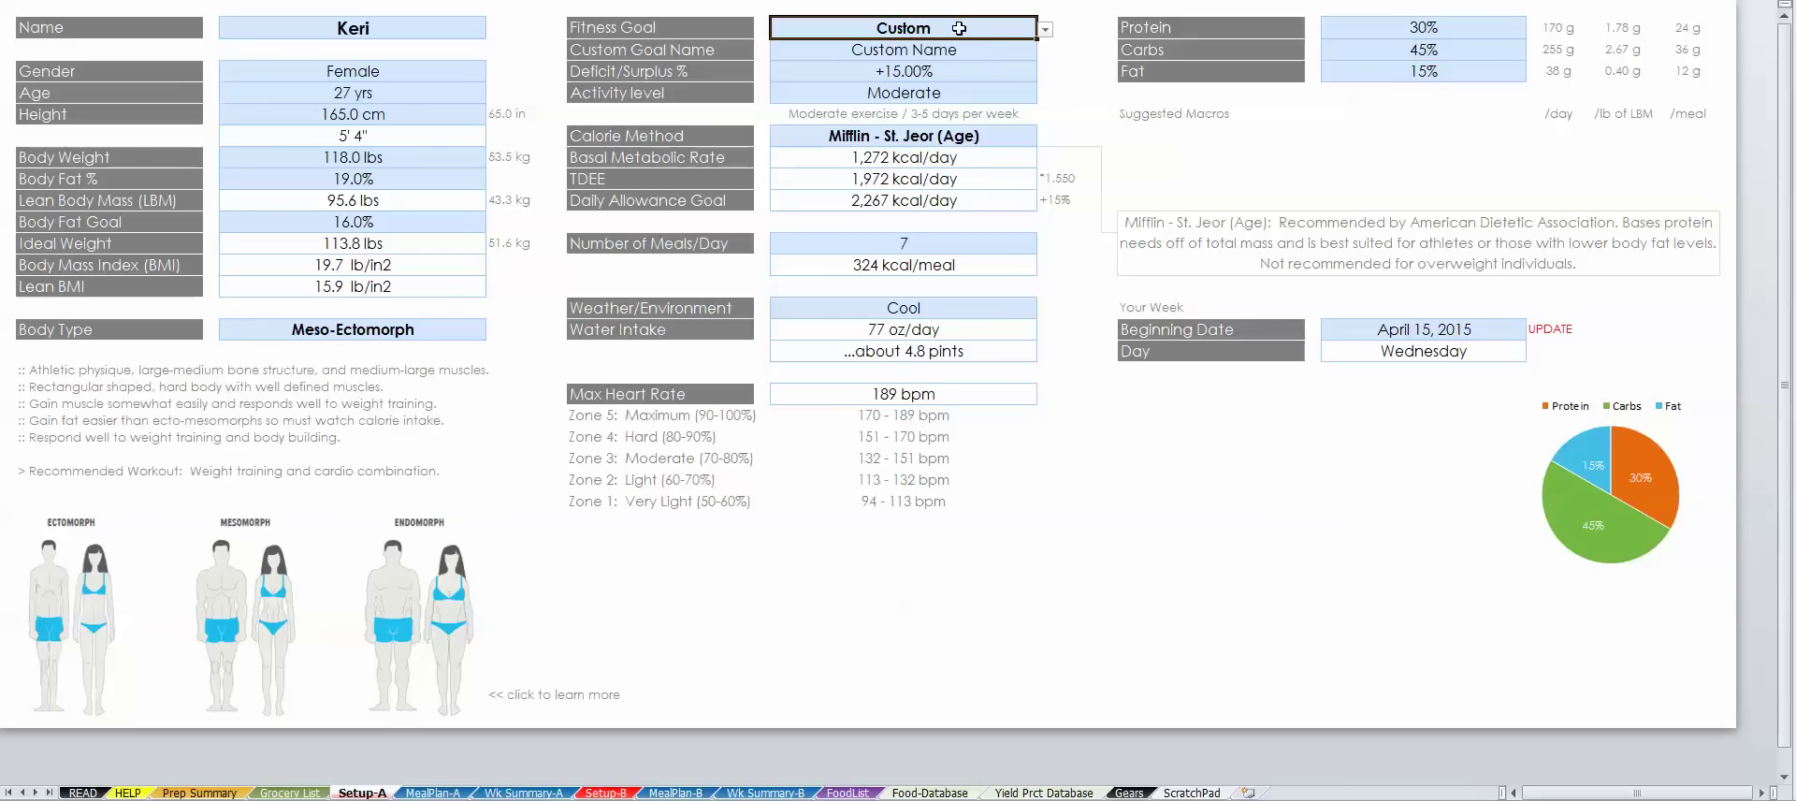
left_click(1045, 30)
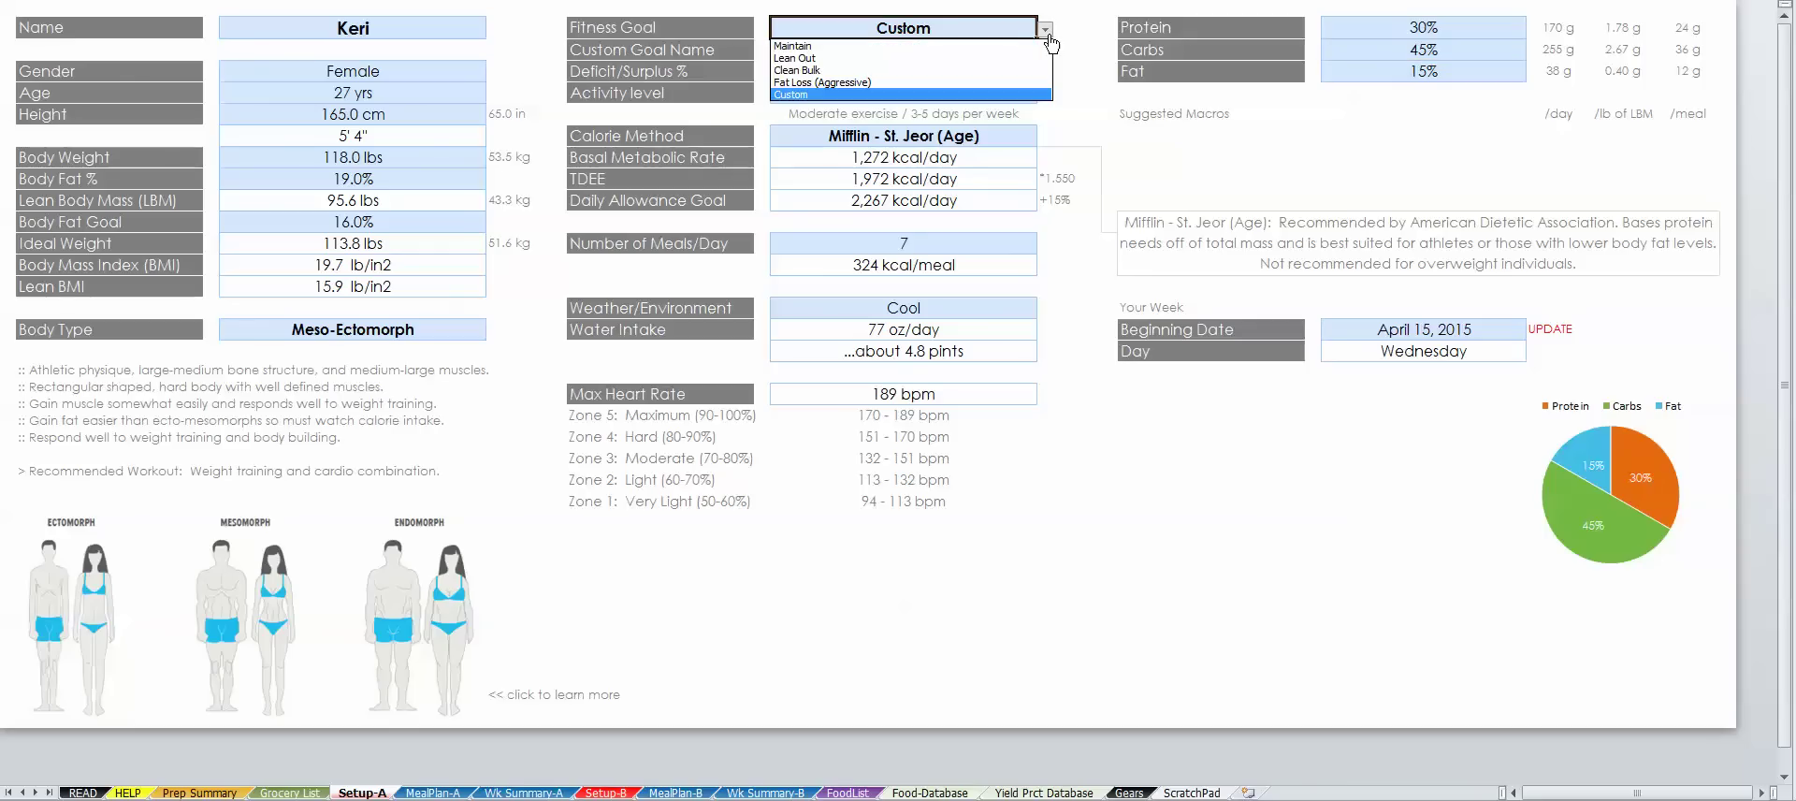
left_click(963, 59)
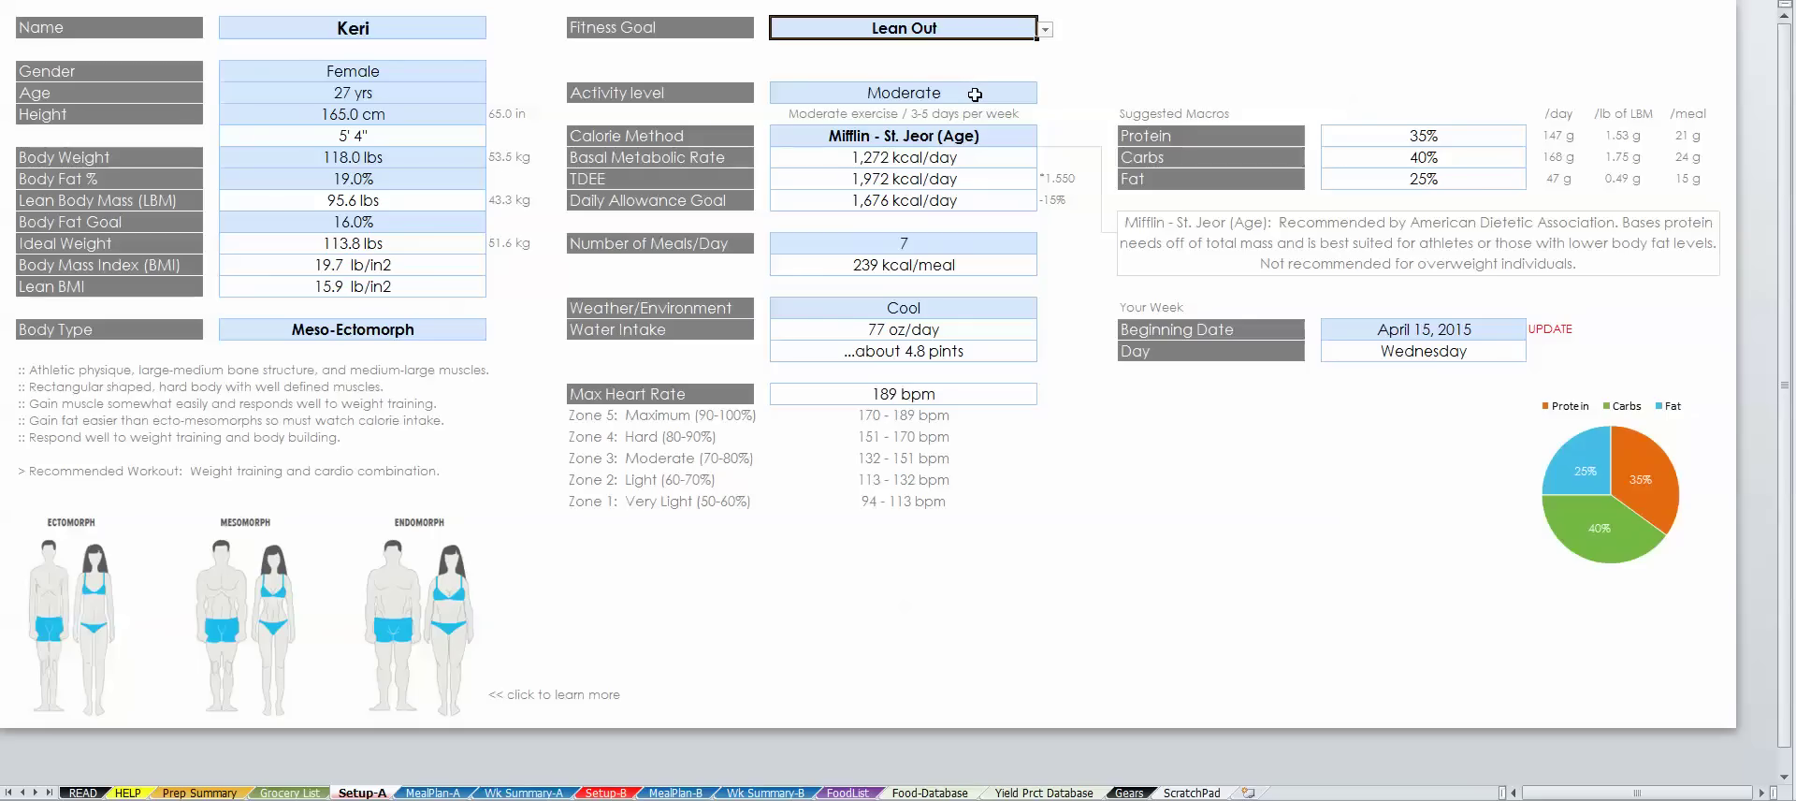
Try the activity levels Training, Extreme, Sedentary and Light to compare their daily calorie figures
left_click(975, 94)
left_click(1045, 96)
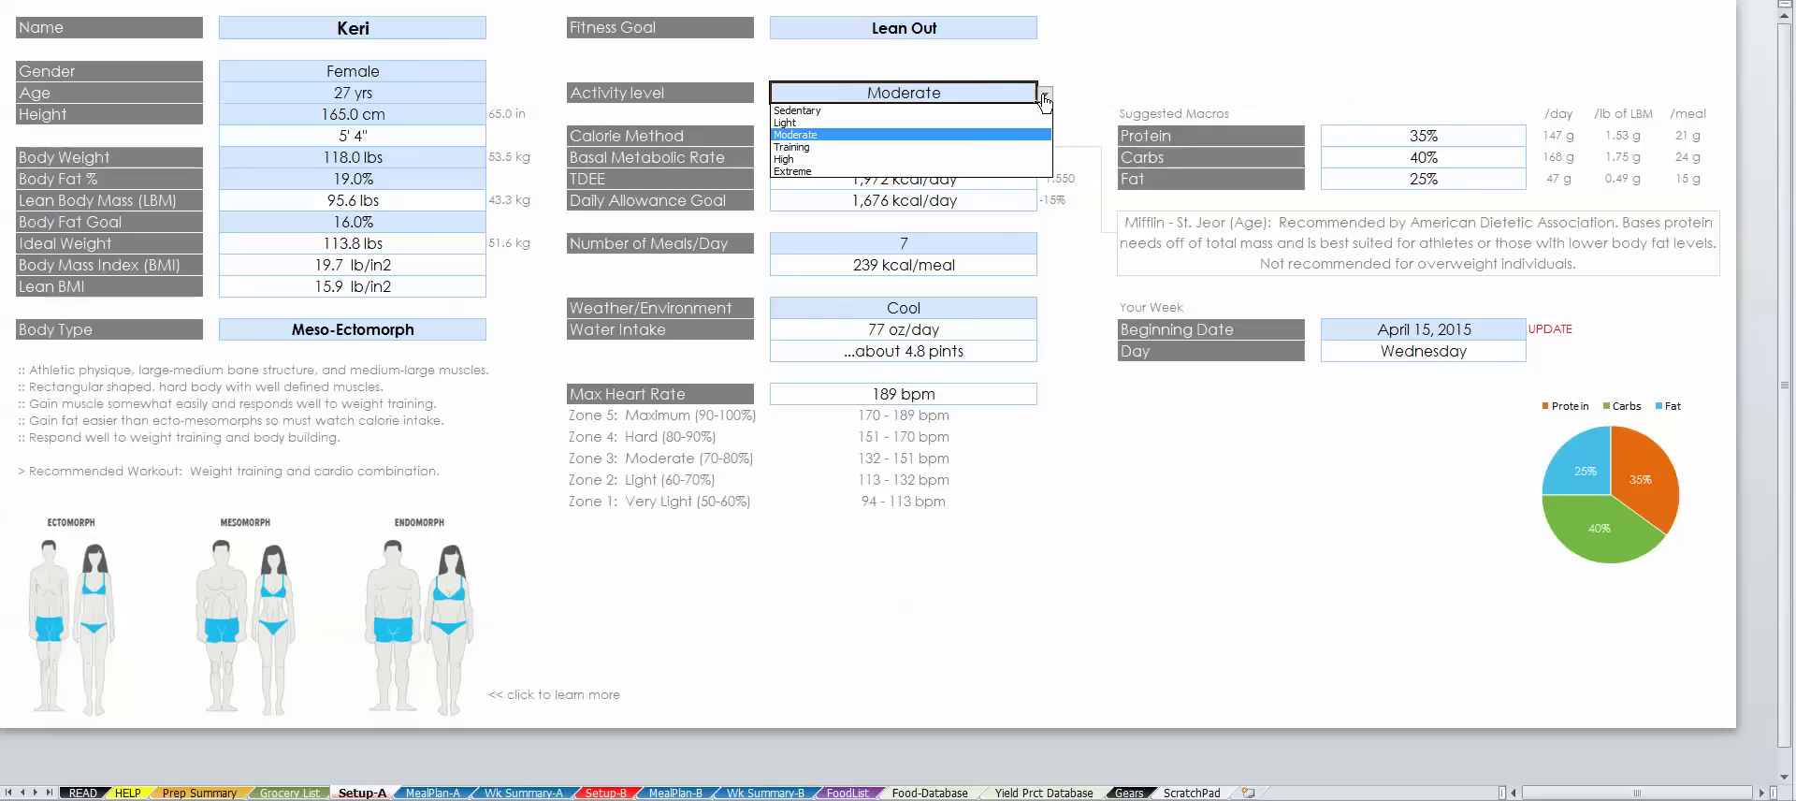
key("Down")
key("Return")
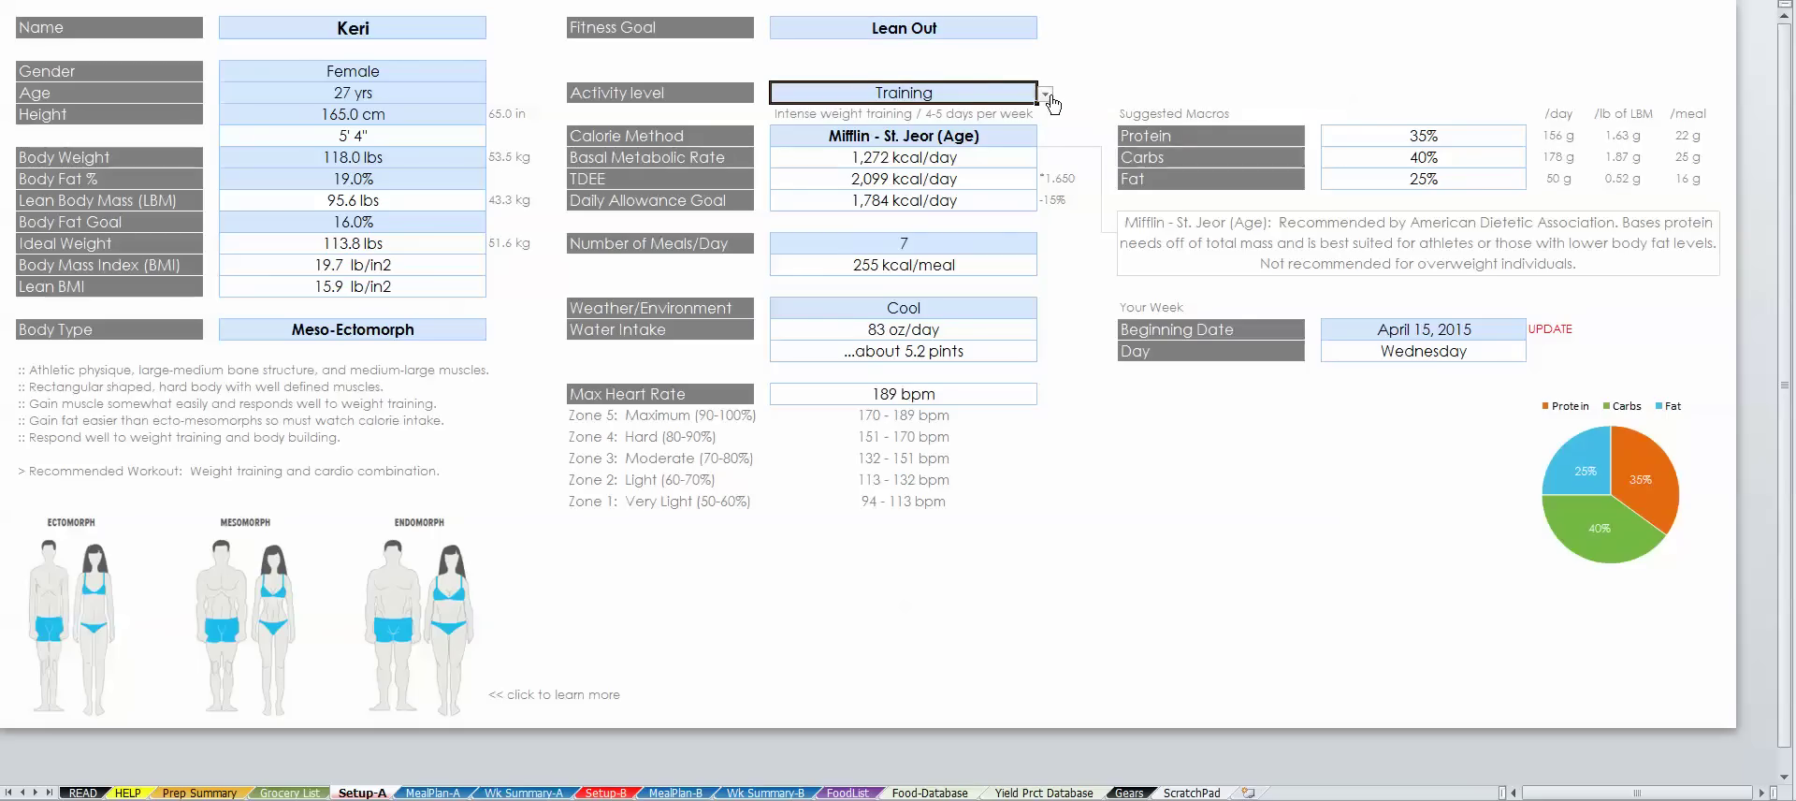
left_click(1045, 94)
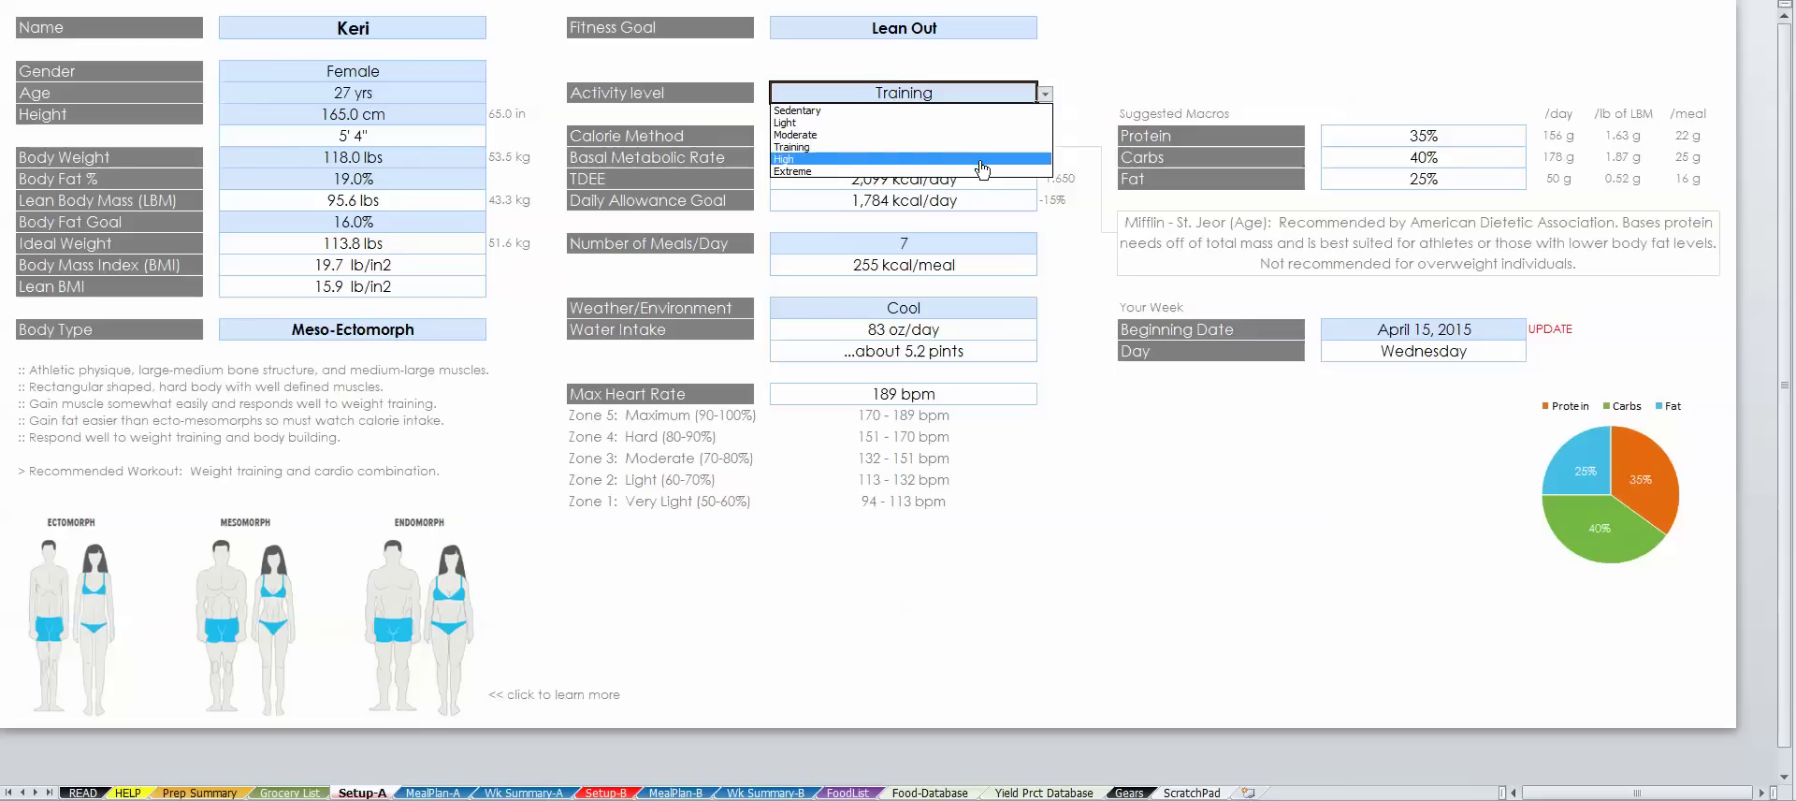
left_click(989, 173)
left_click(1044, 95)
left_click(998, 110)
left_click(1044, 95)
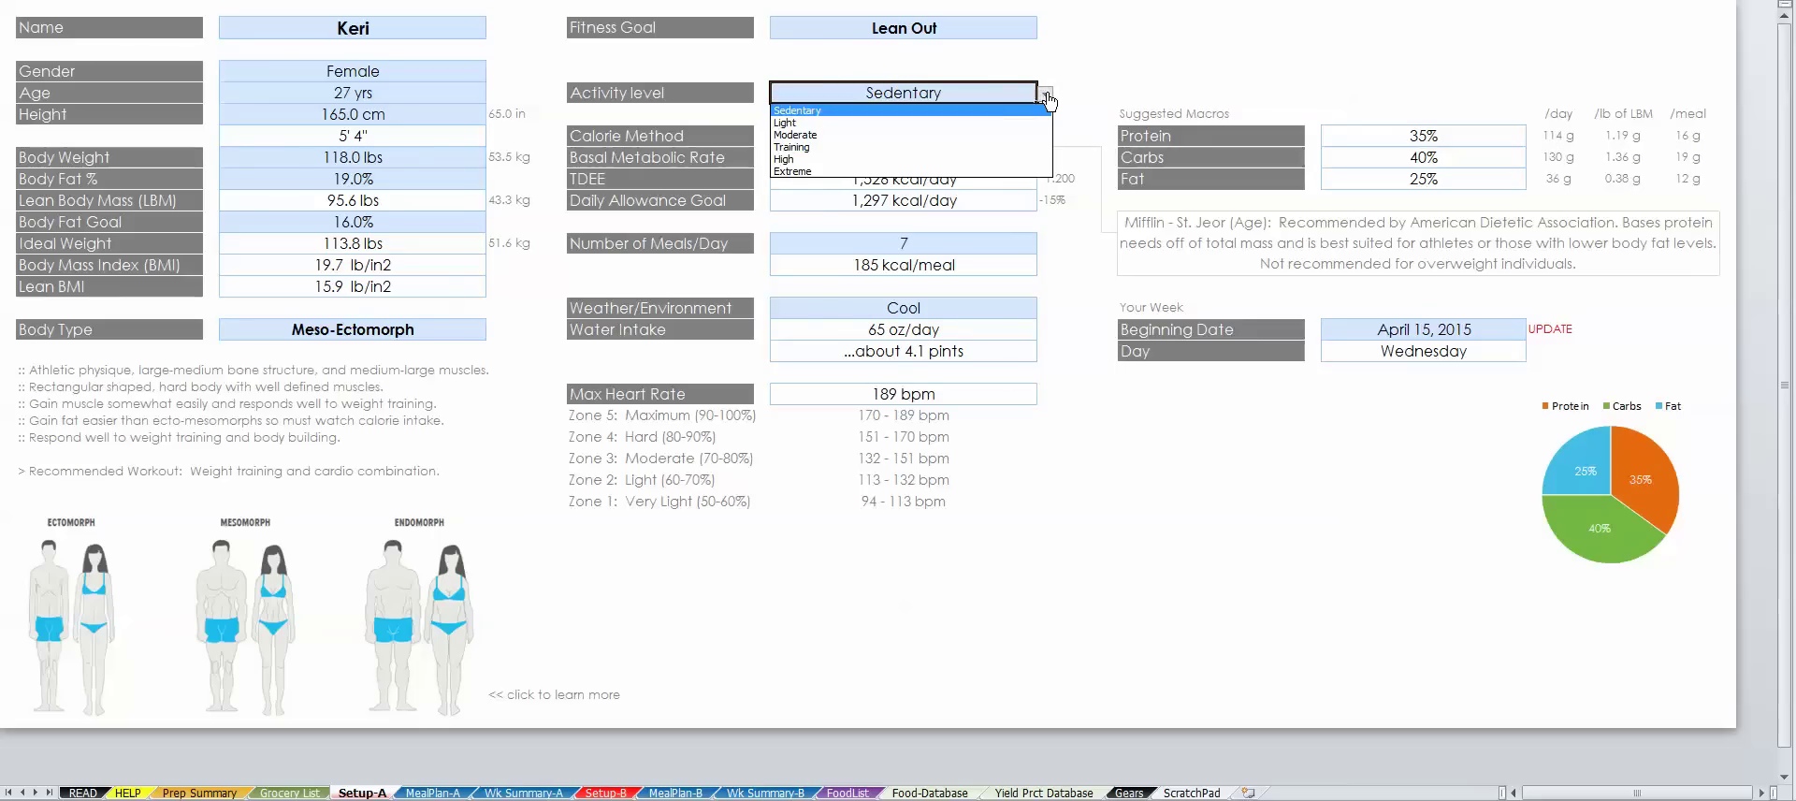
left_click(983, 124)
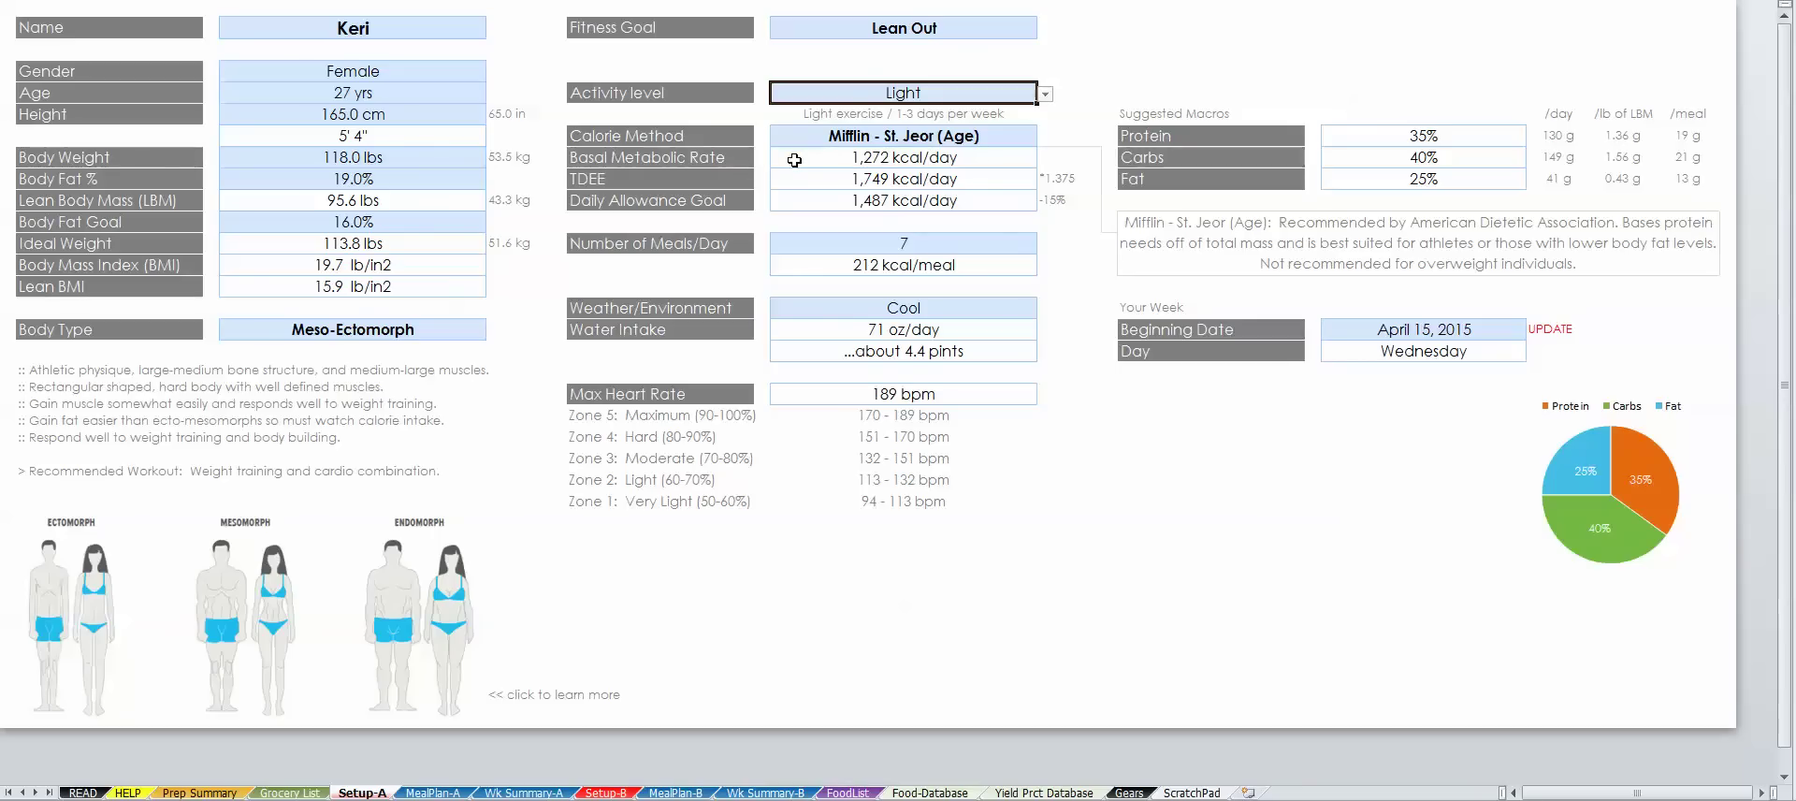
Try the Harris - Benedict (Age) calorie method
left_click(810, 133)
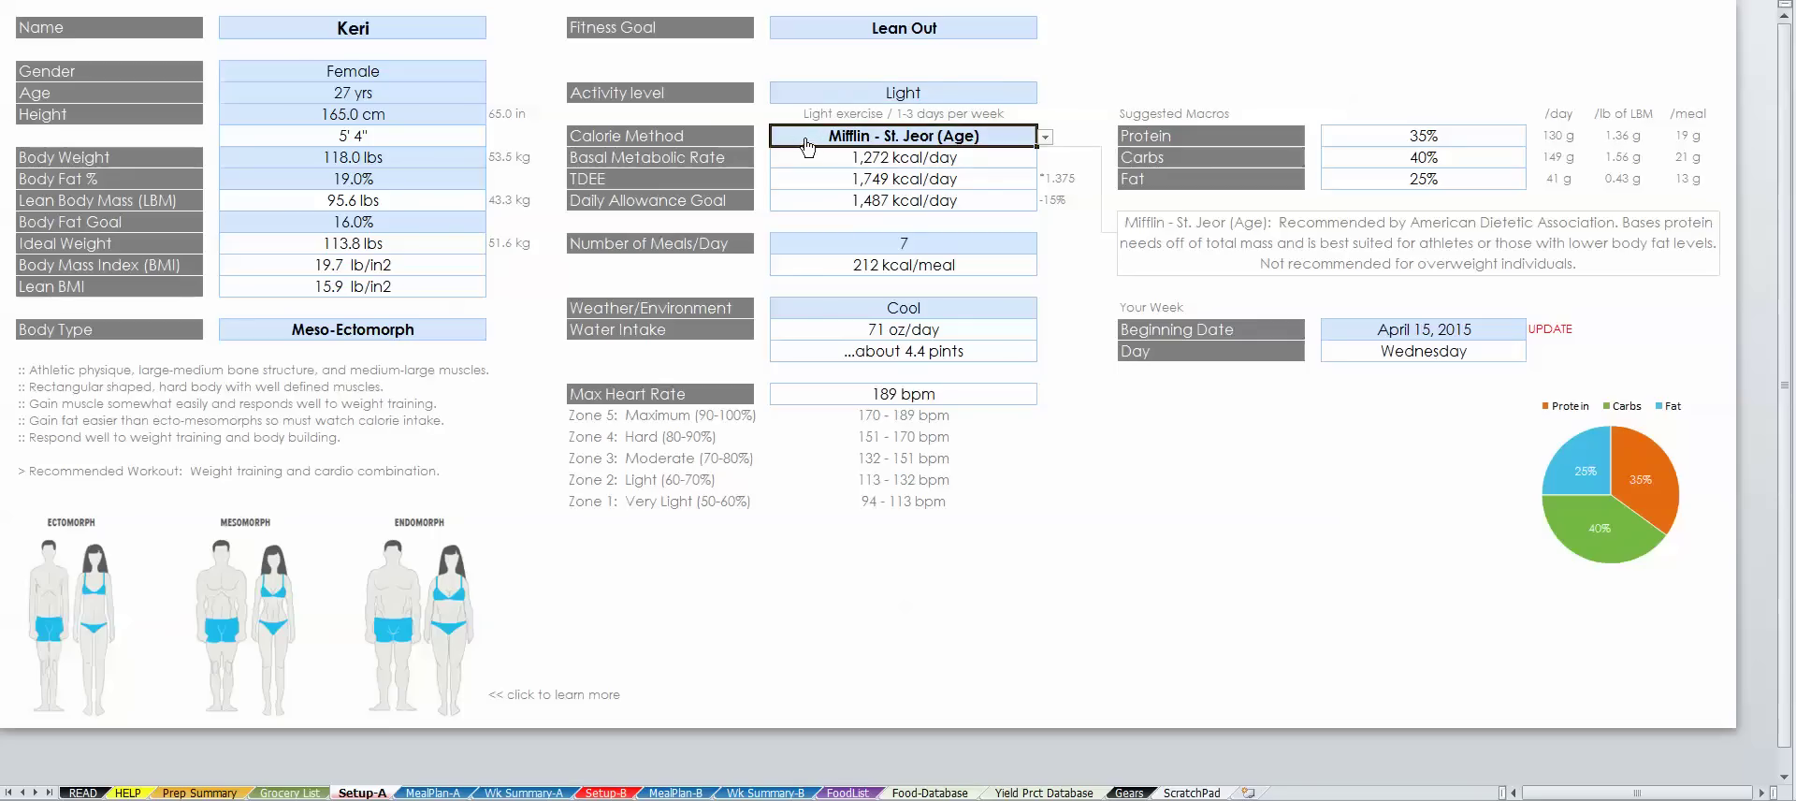
left_click(1045, 138)
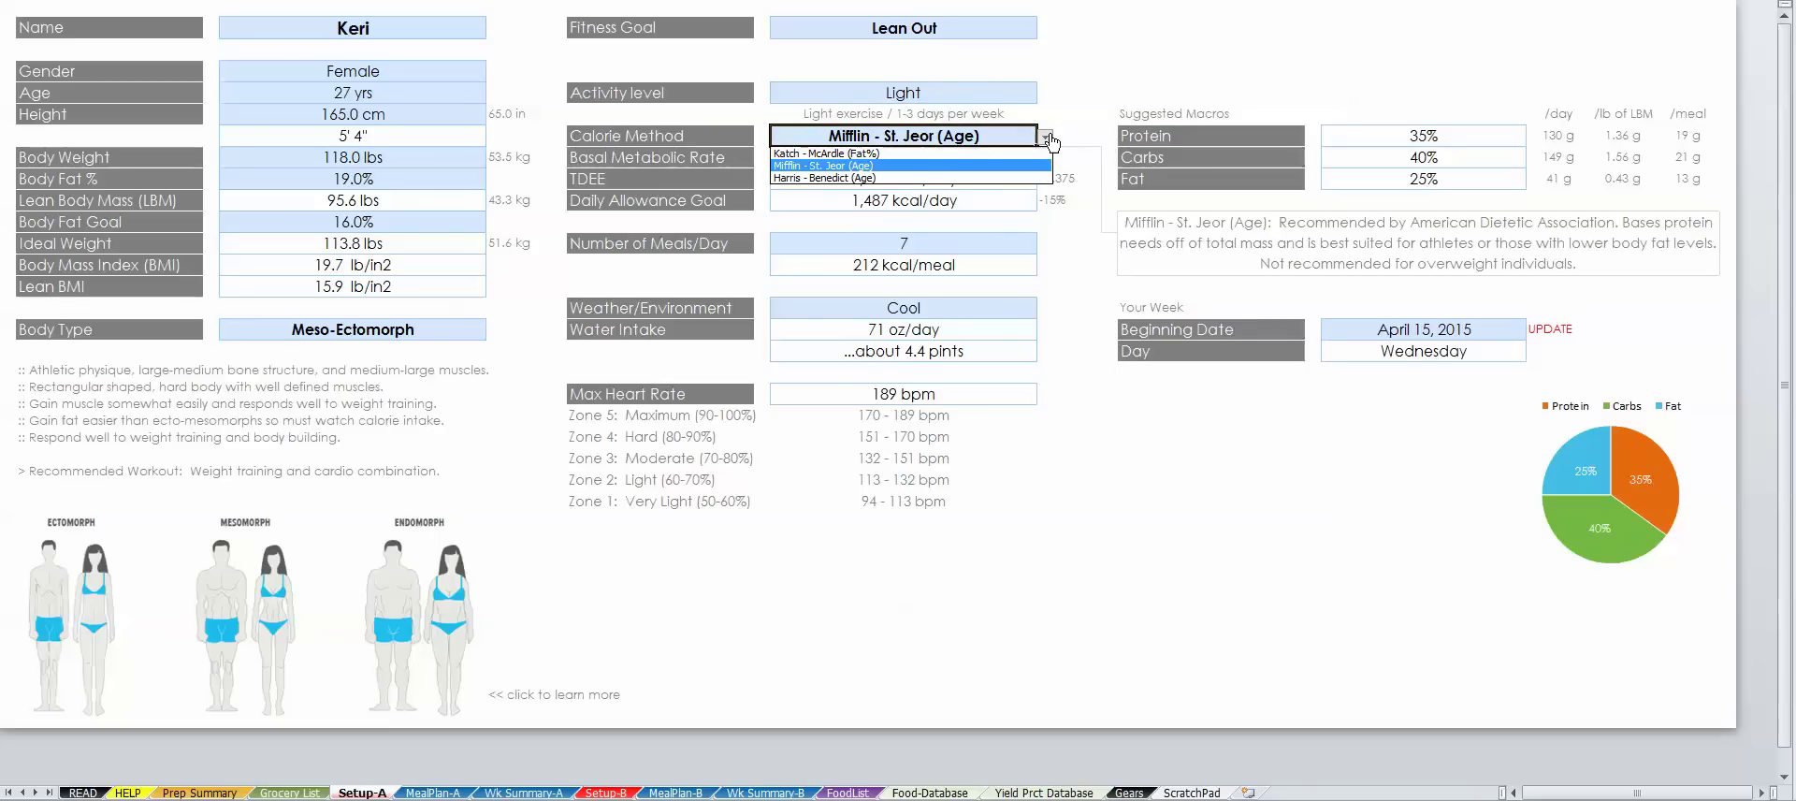
left_click(916, 177)
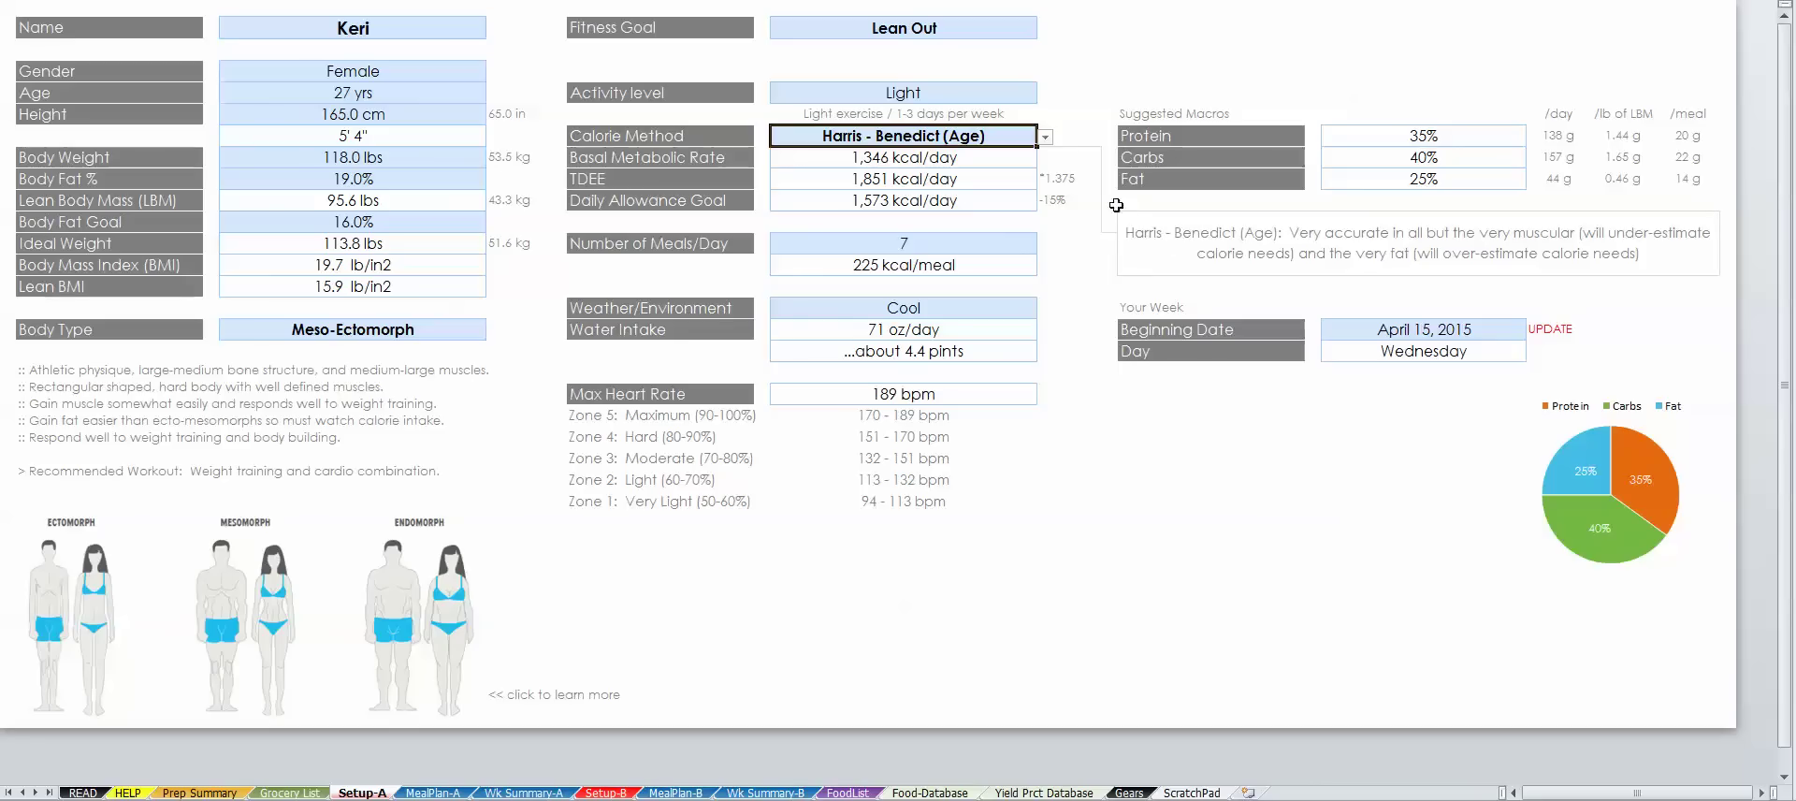
Set the calorie method to Katch - McArdle (Fat%) and check the body fat entry it relies on
left_click(1046, 138)
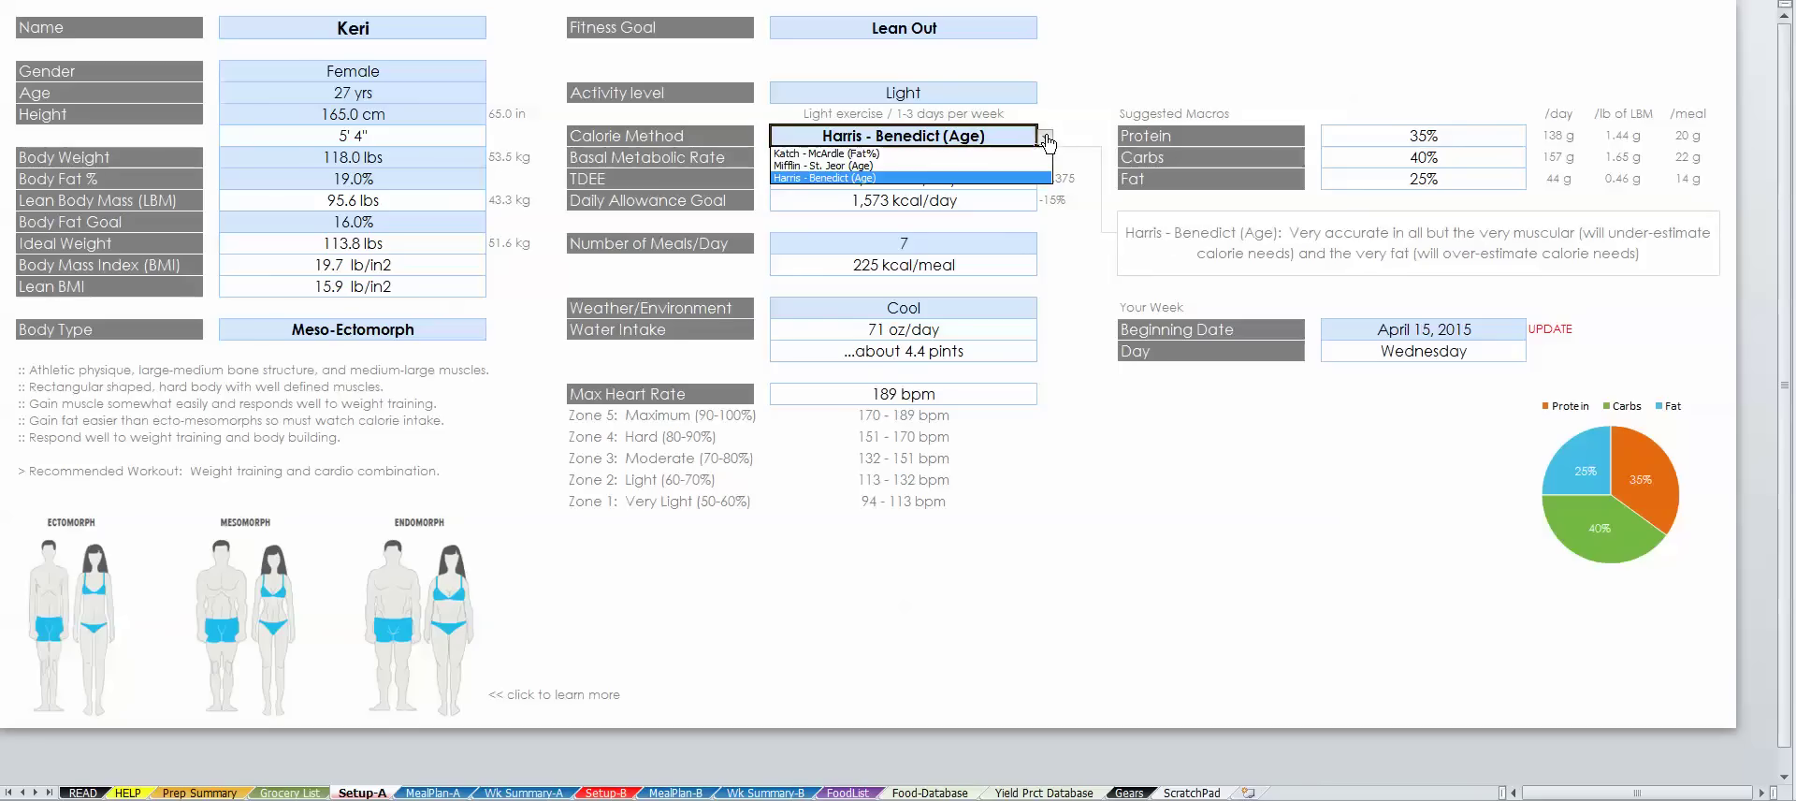
left_click(980, 159)
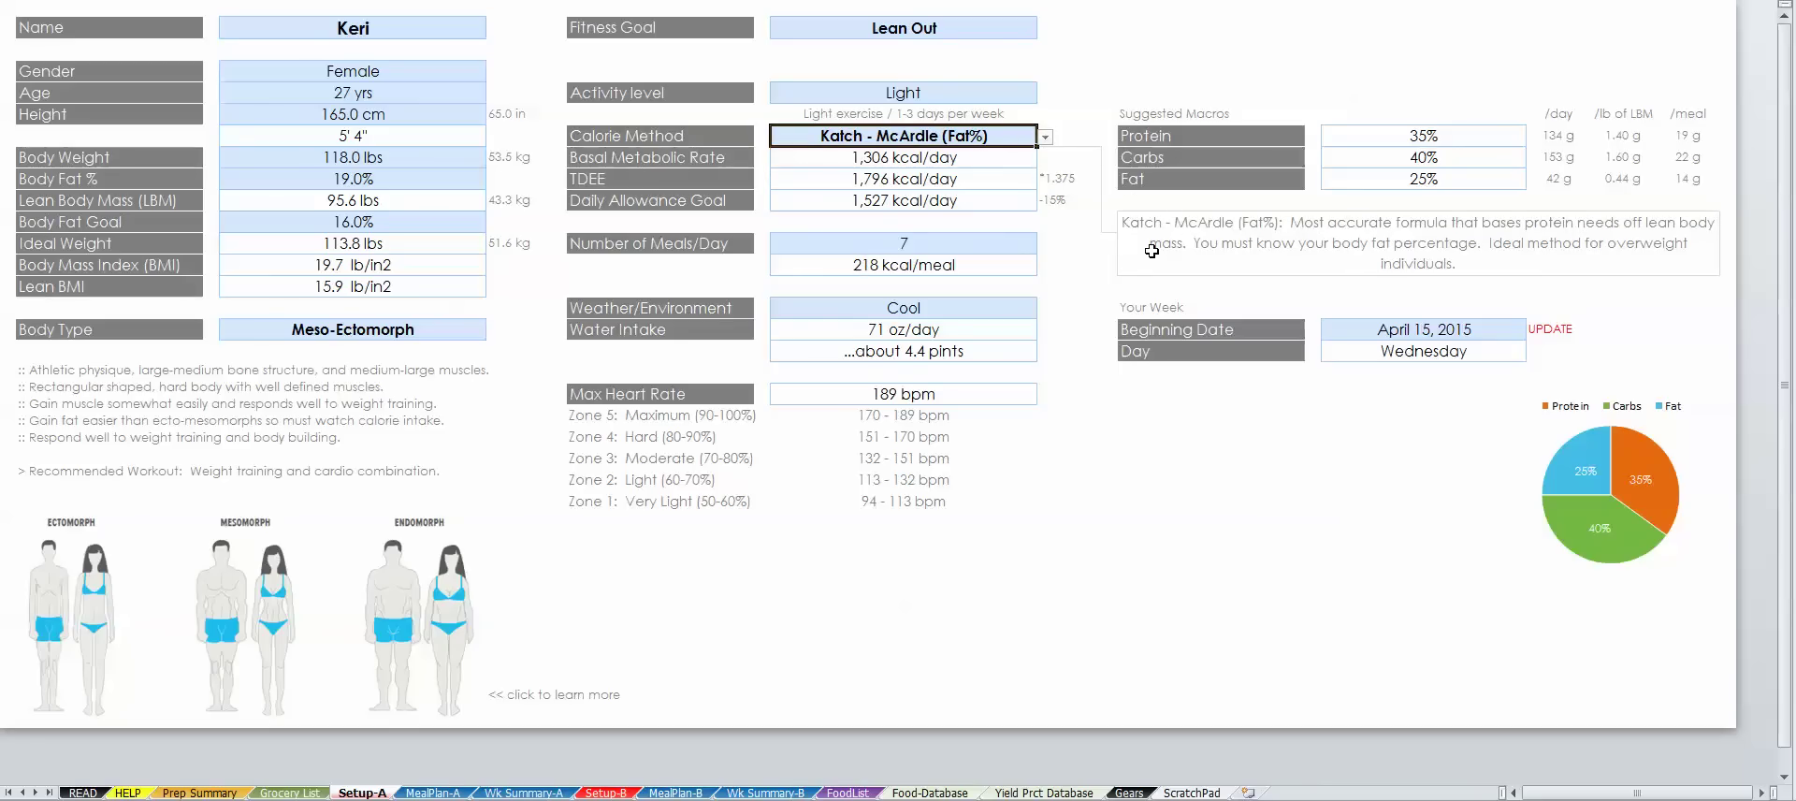
left_click(425, 176)
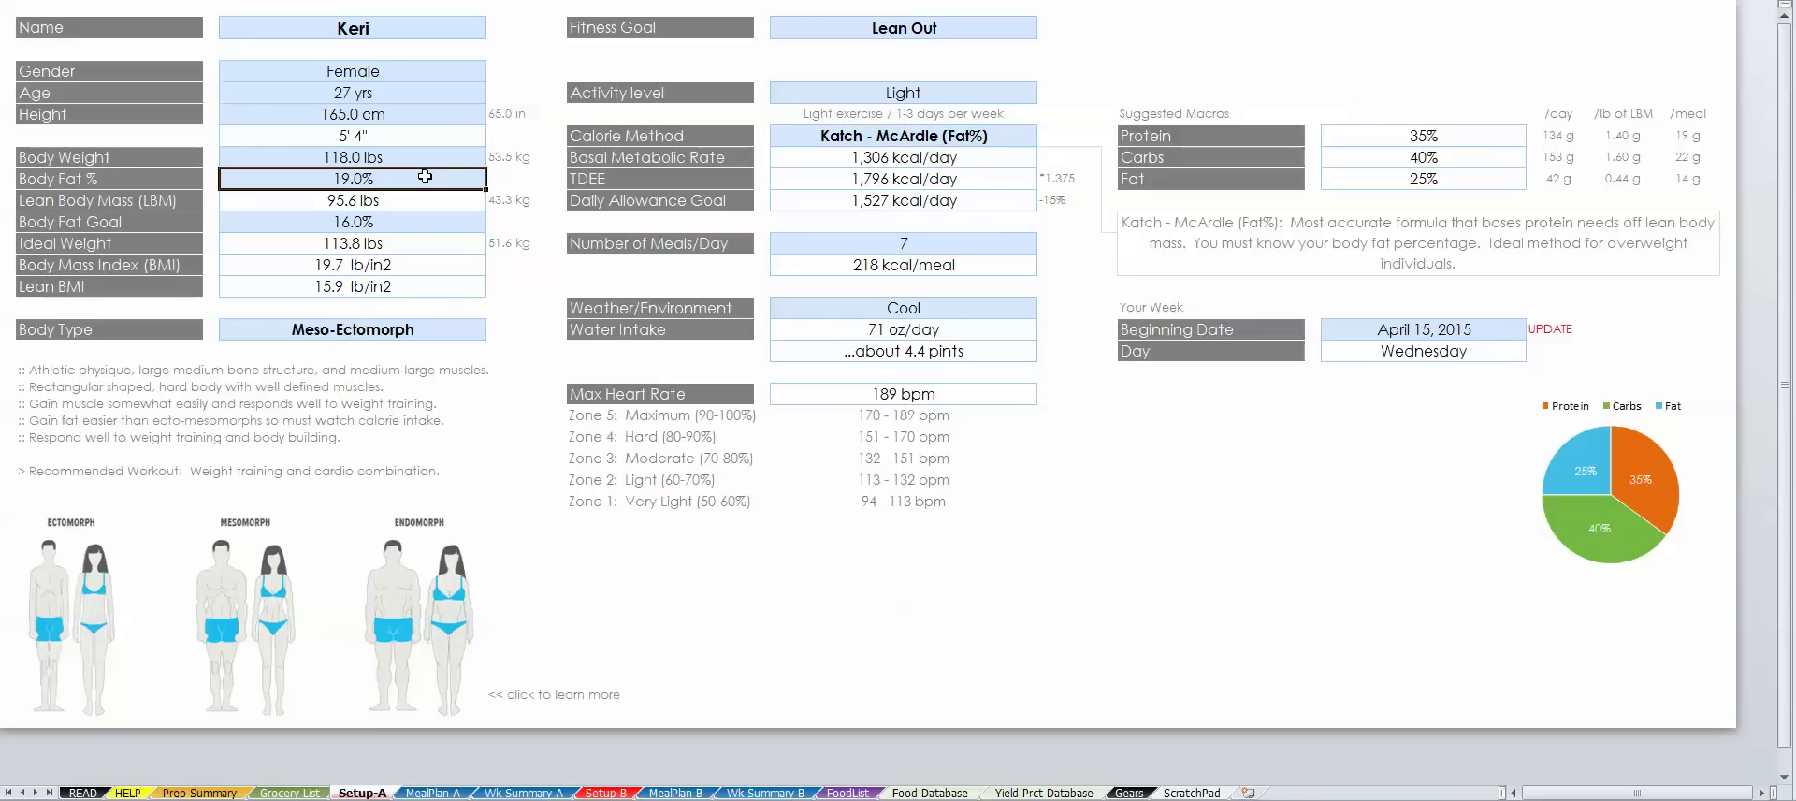
left_click(843, 142)
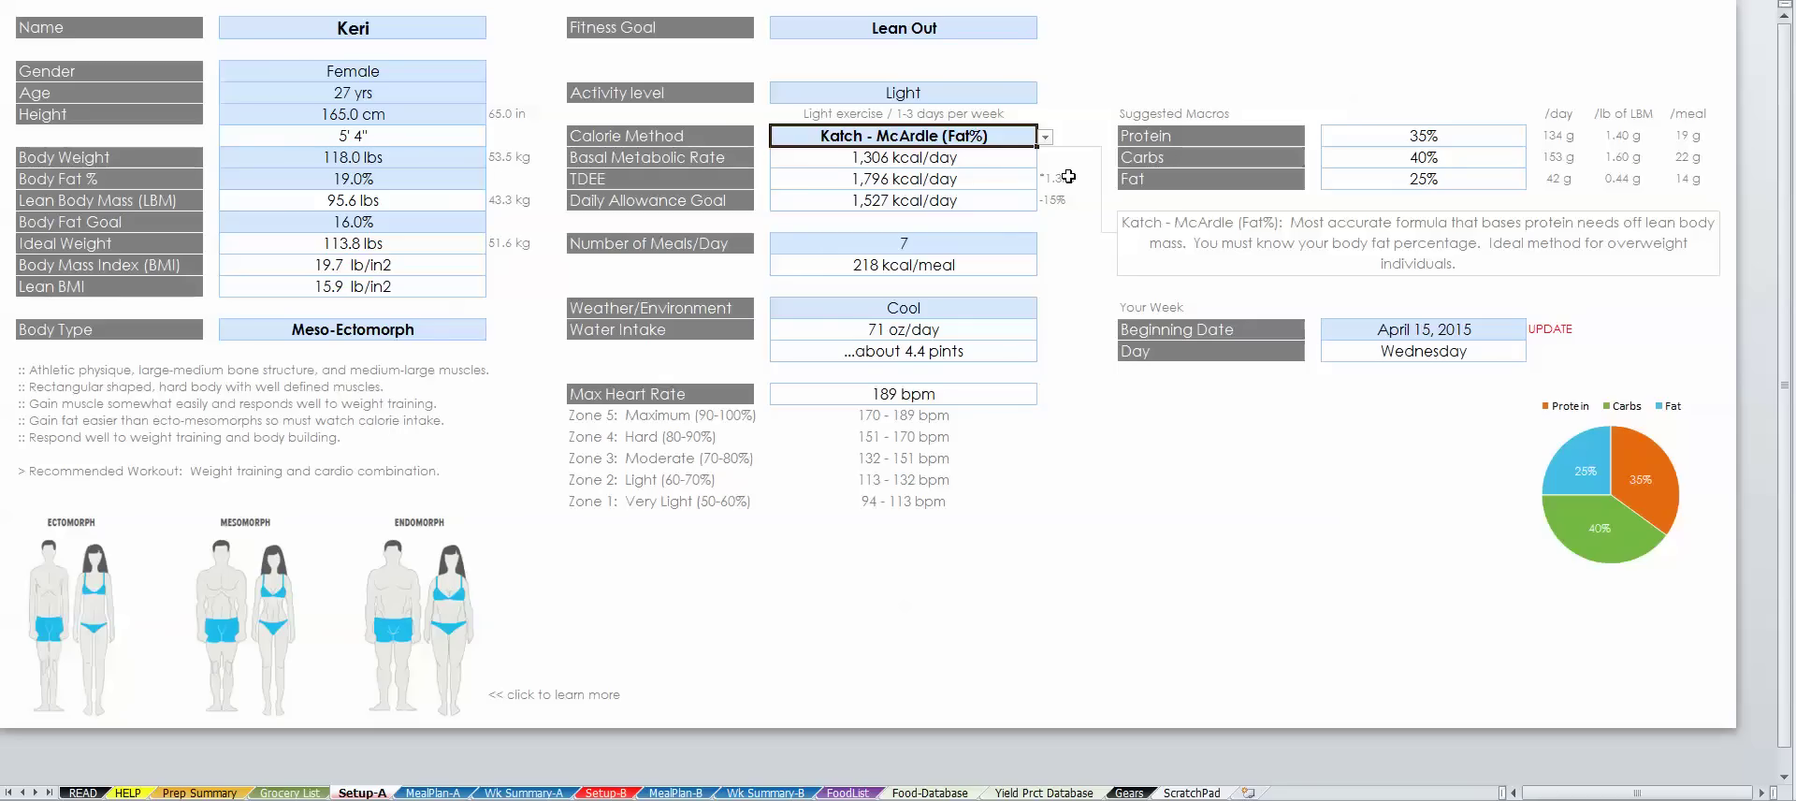
Set the activity level to Moderate
left_click(1018, 102)
left_click(1045, 94)
left_click(965, 134)
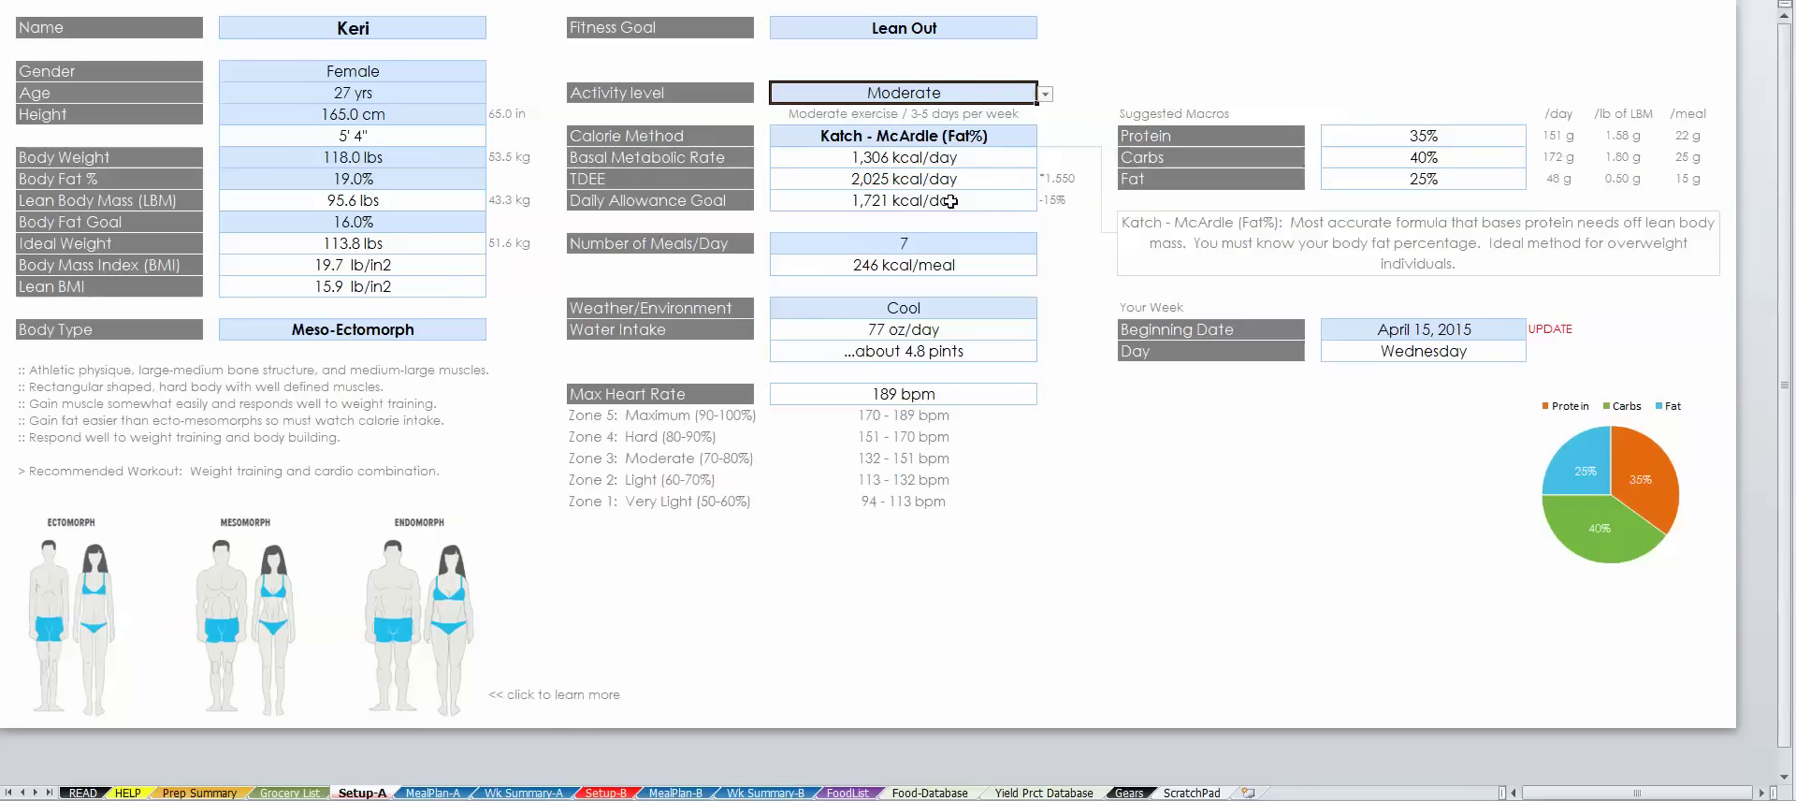
Set the number of meals per day to 5 and the weather/environment to Warm
left_click(931, 242)
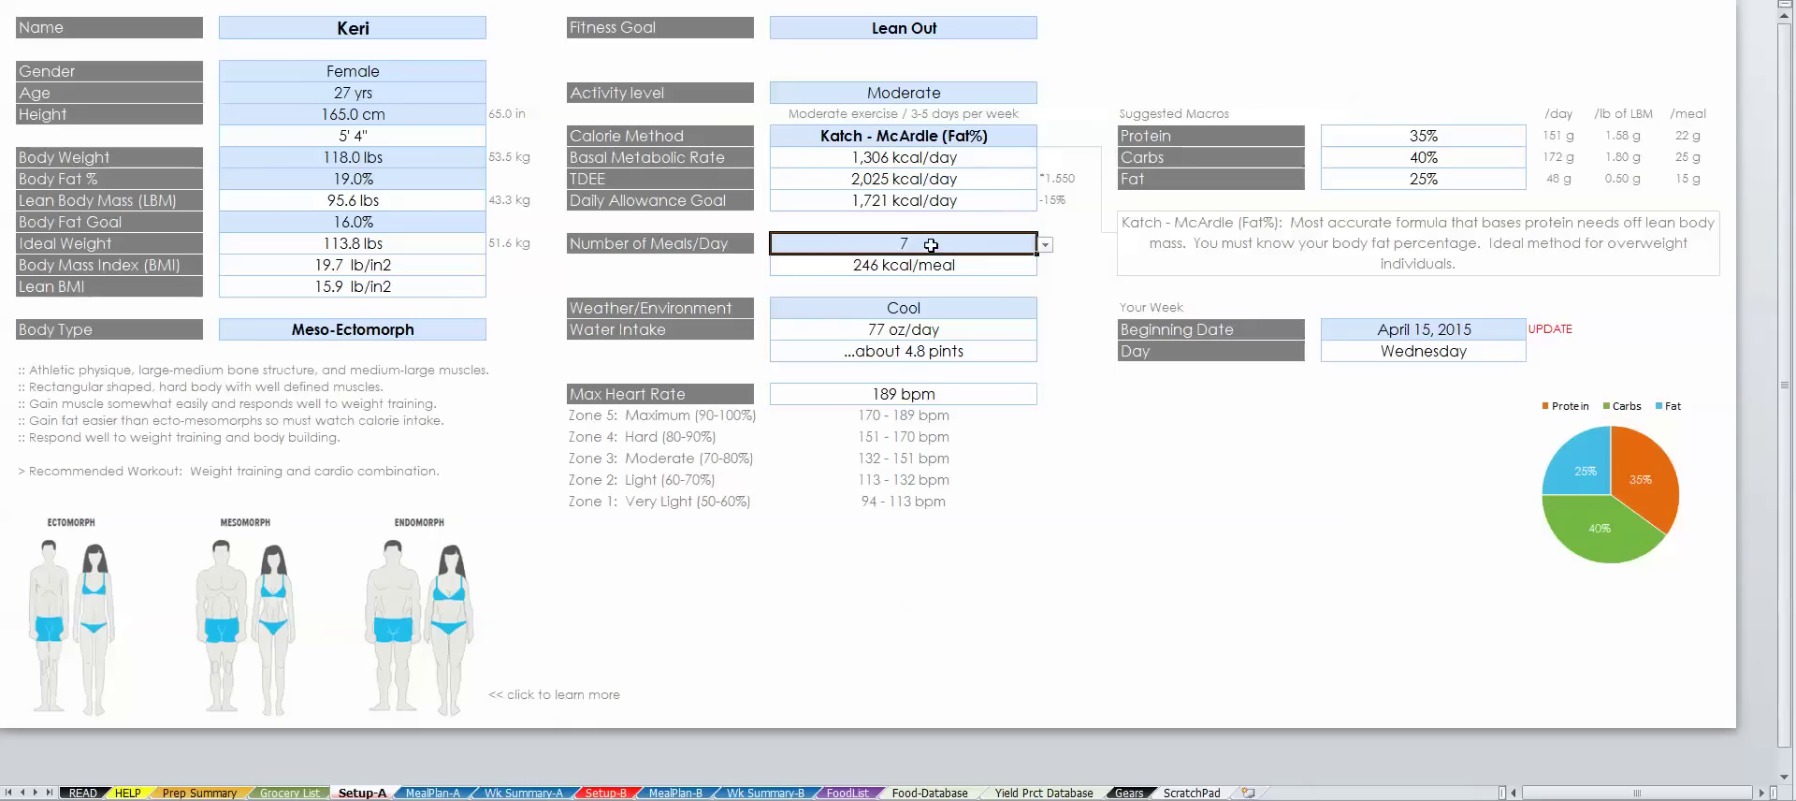
left_click(1046, 246)
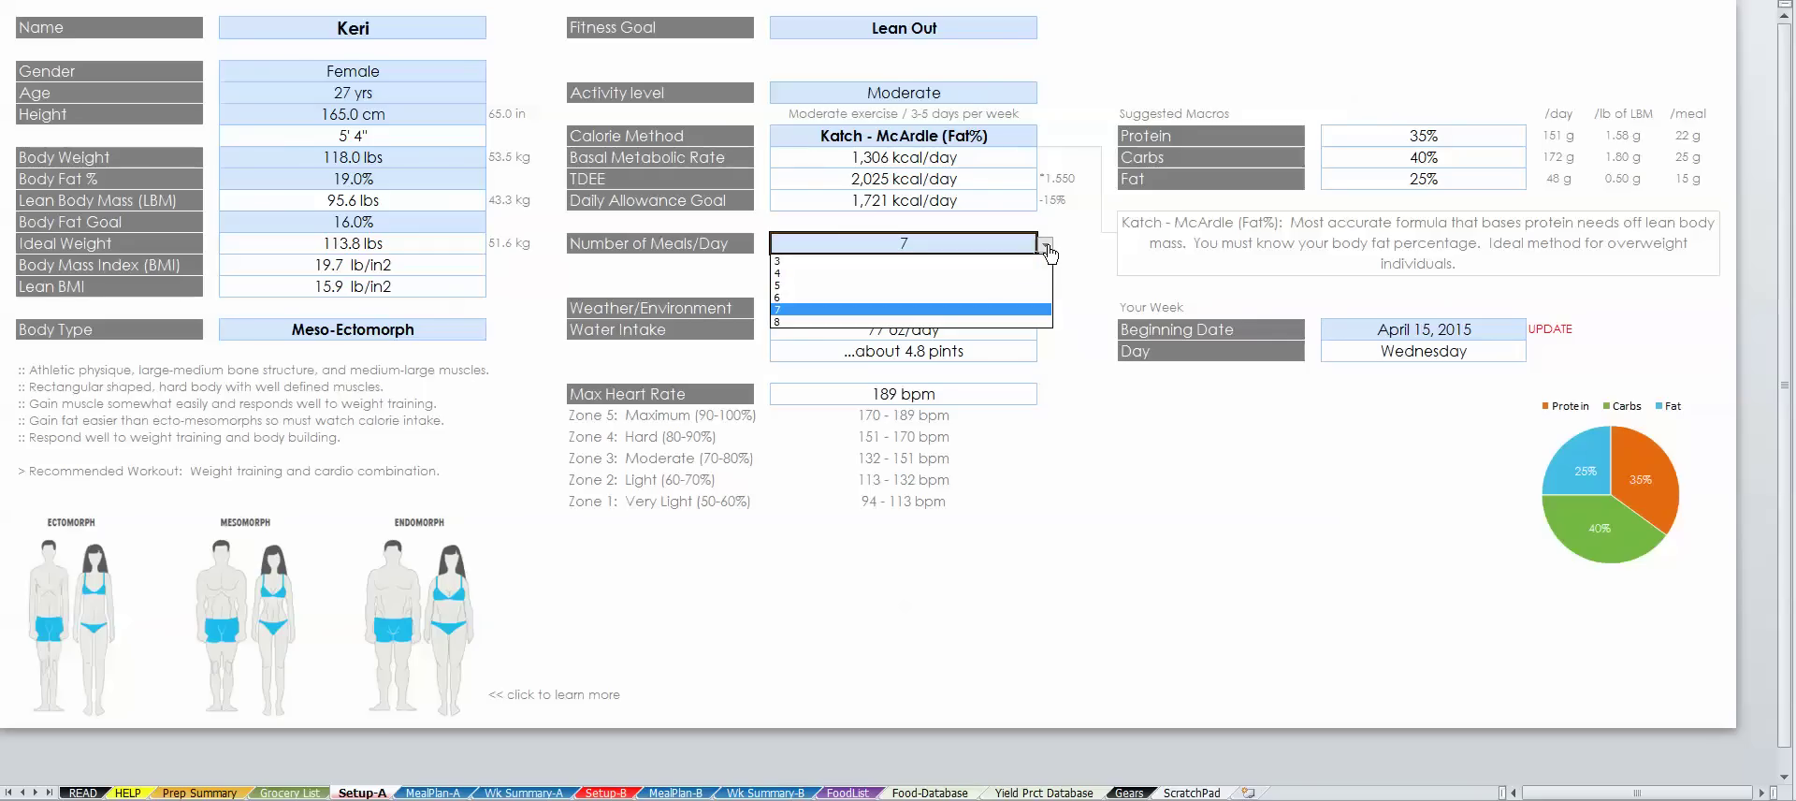
left_click(898, 285)
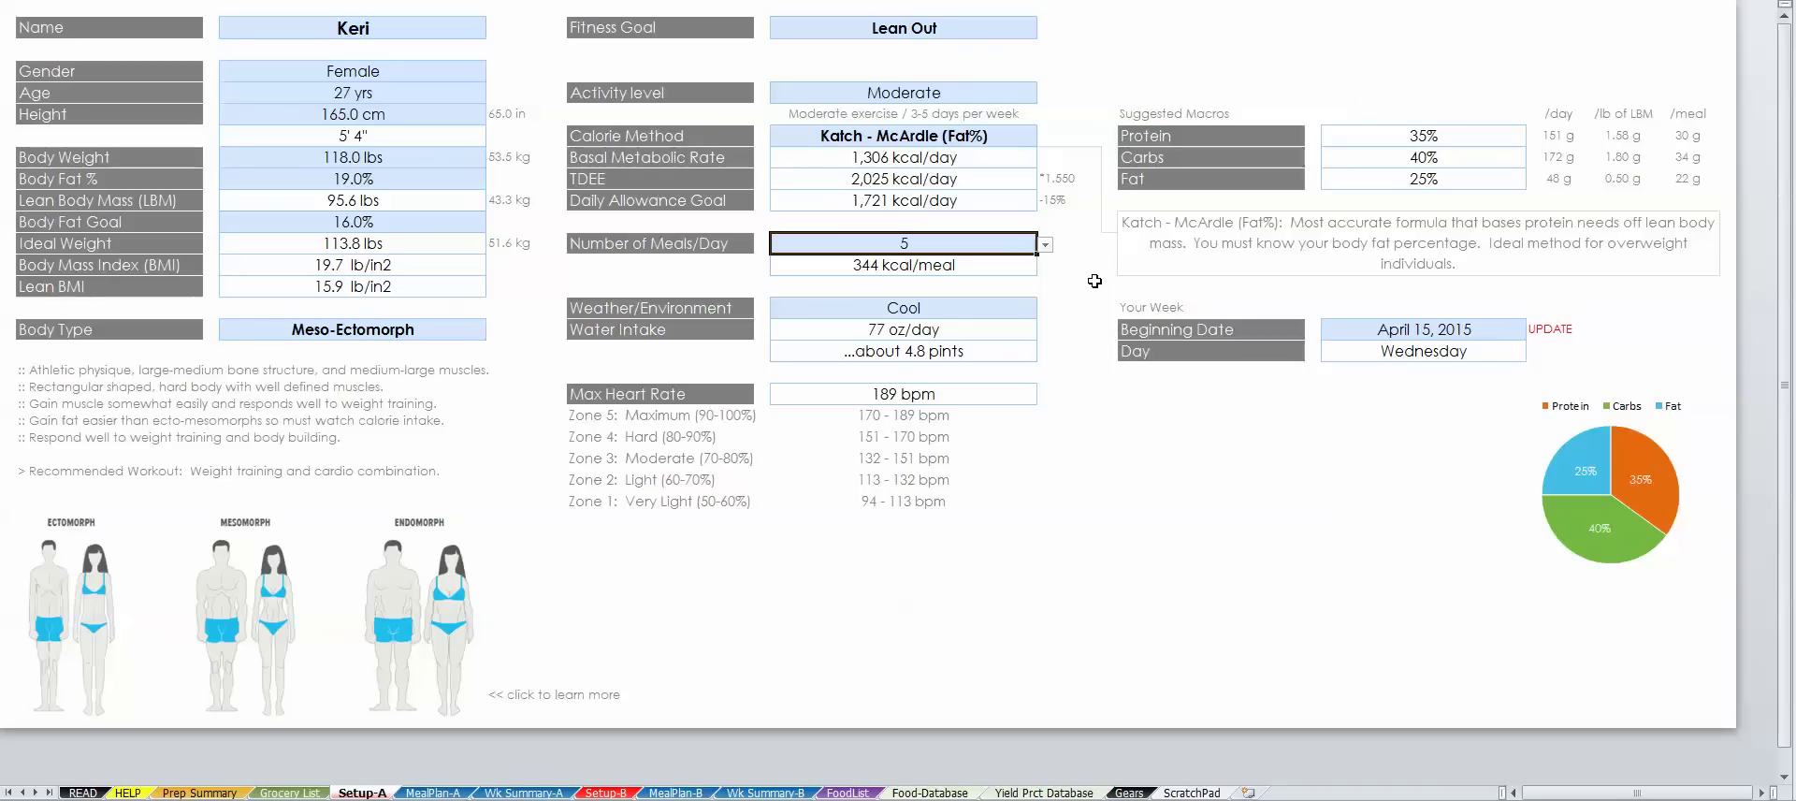
left_click(980, 309)
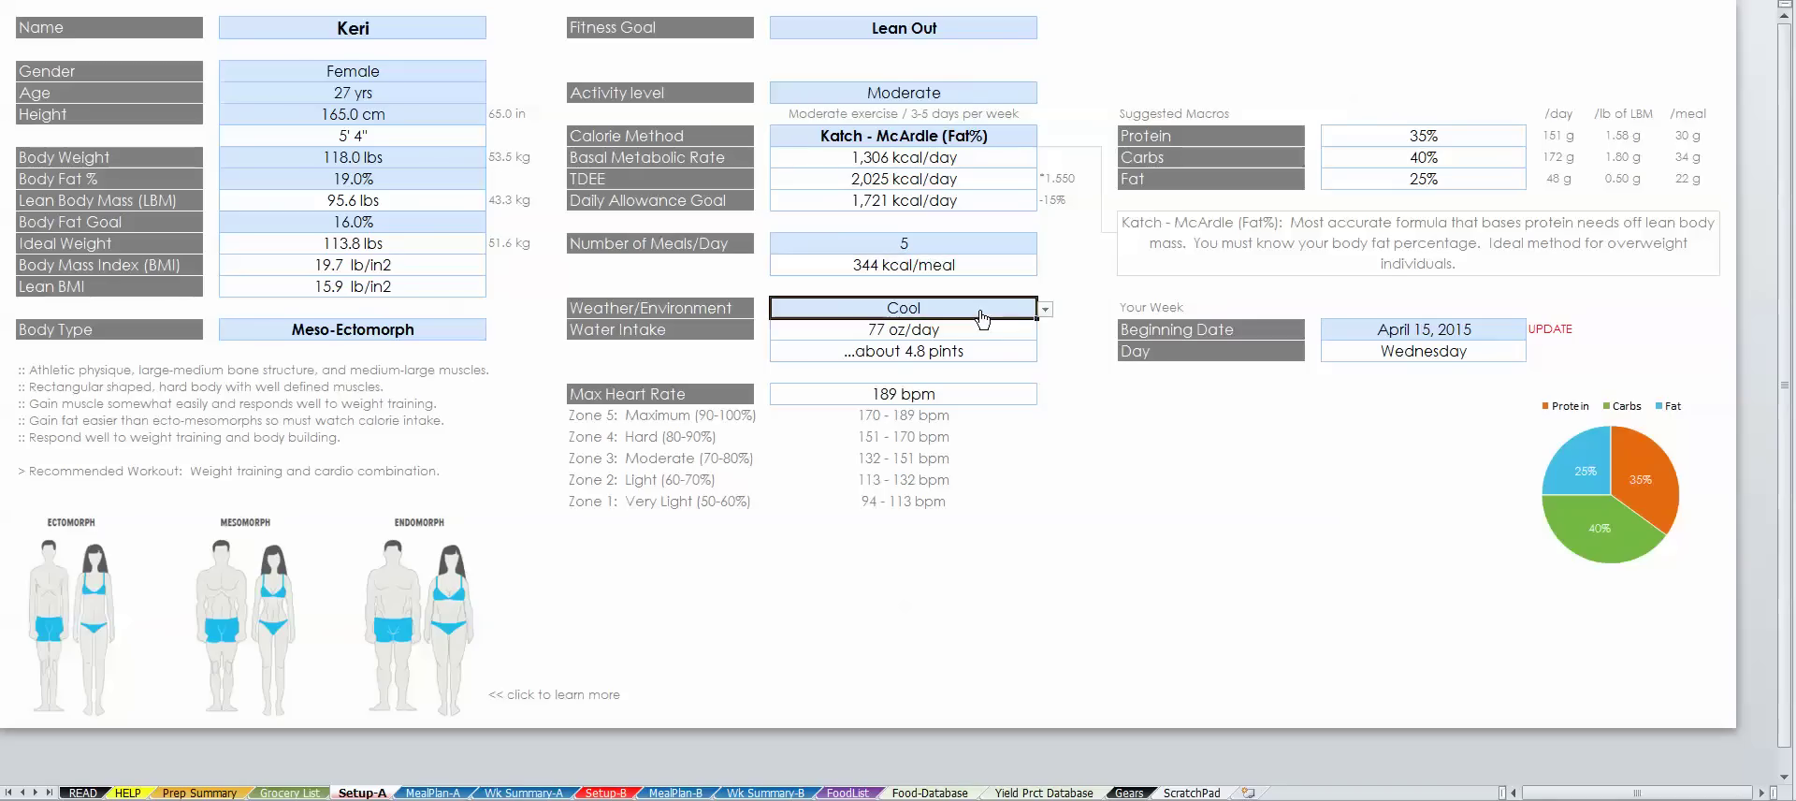
left_click(1046, 314)
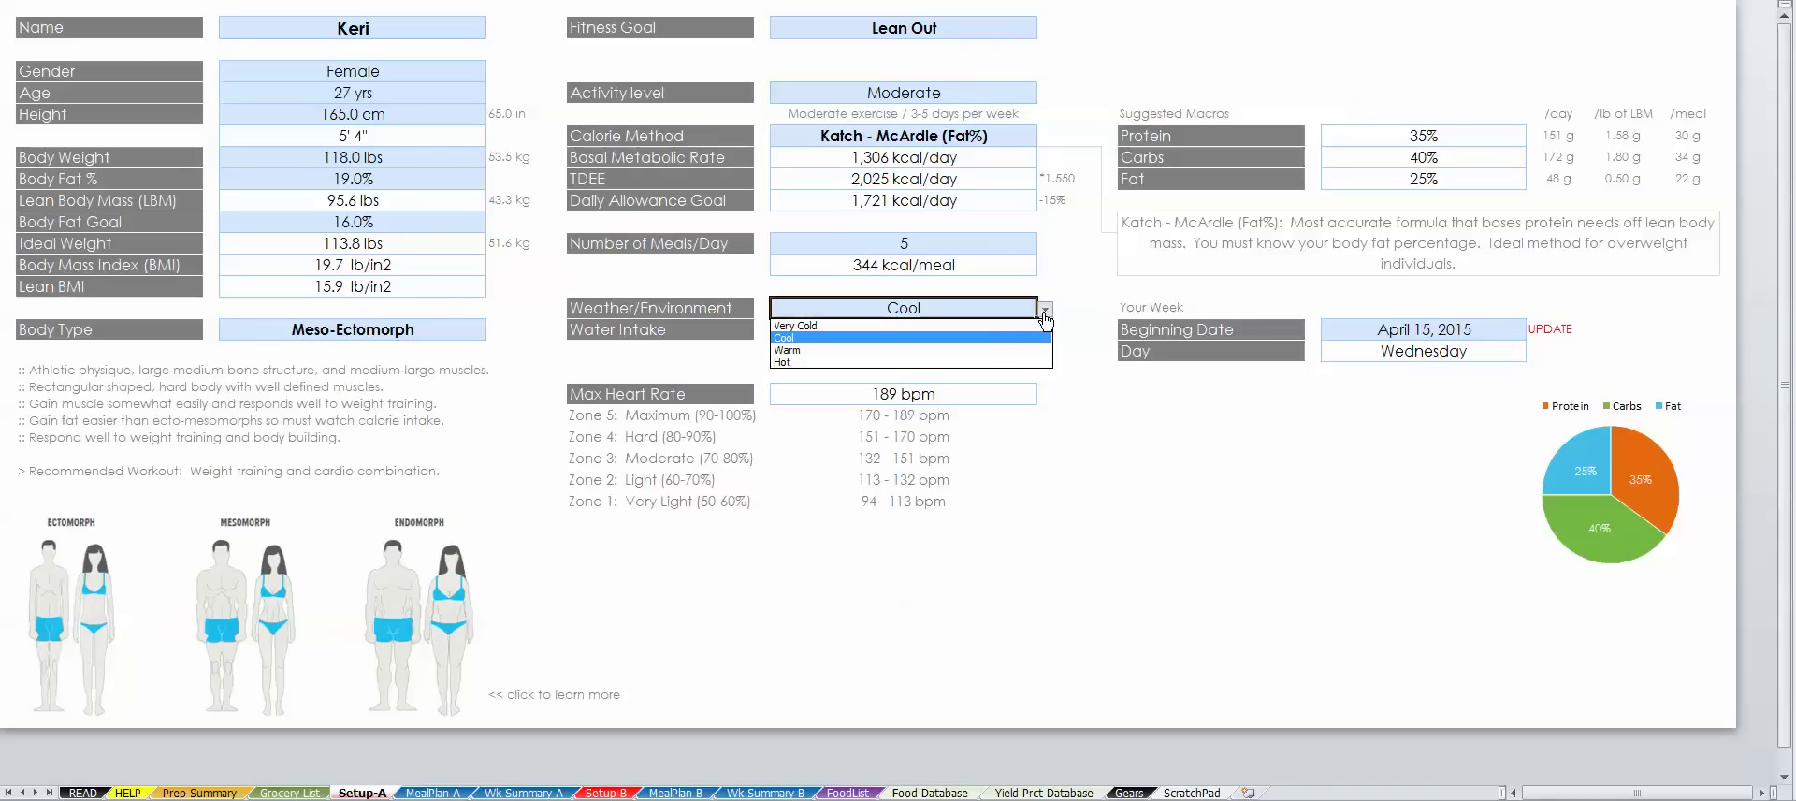
left_click(980, 350)
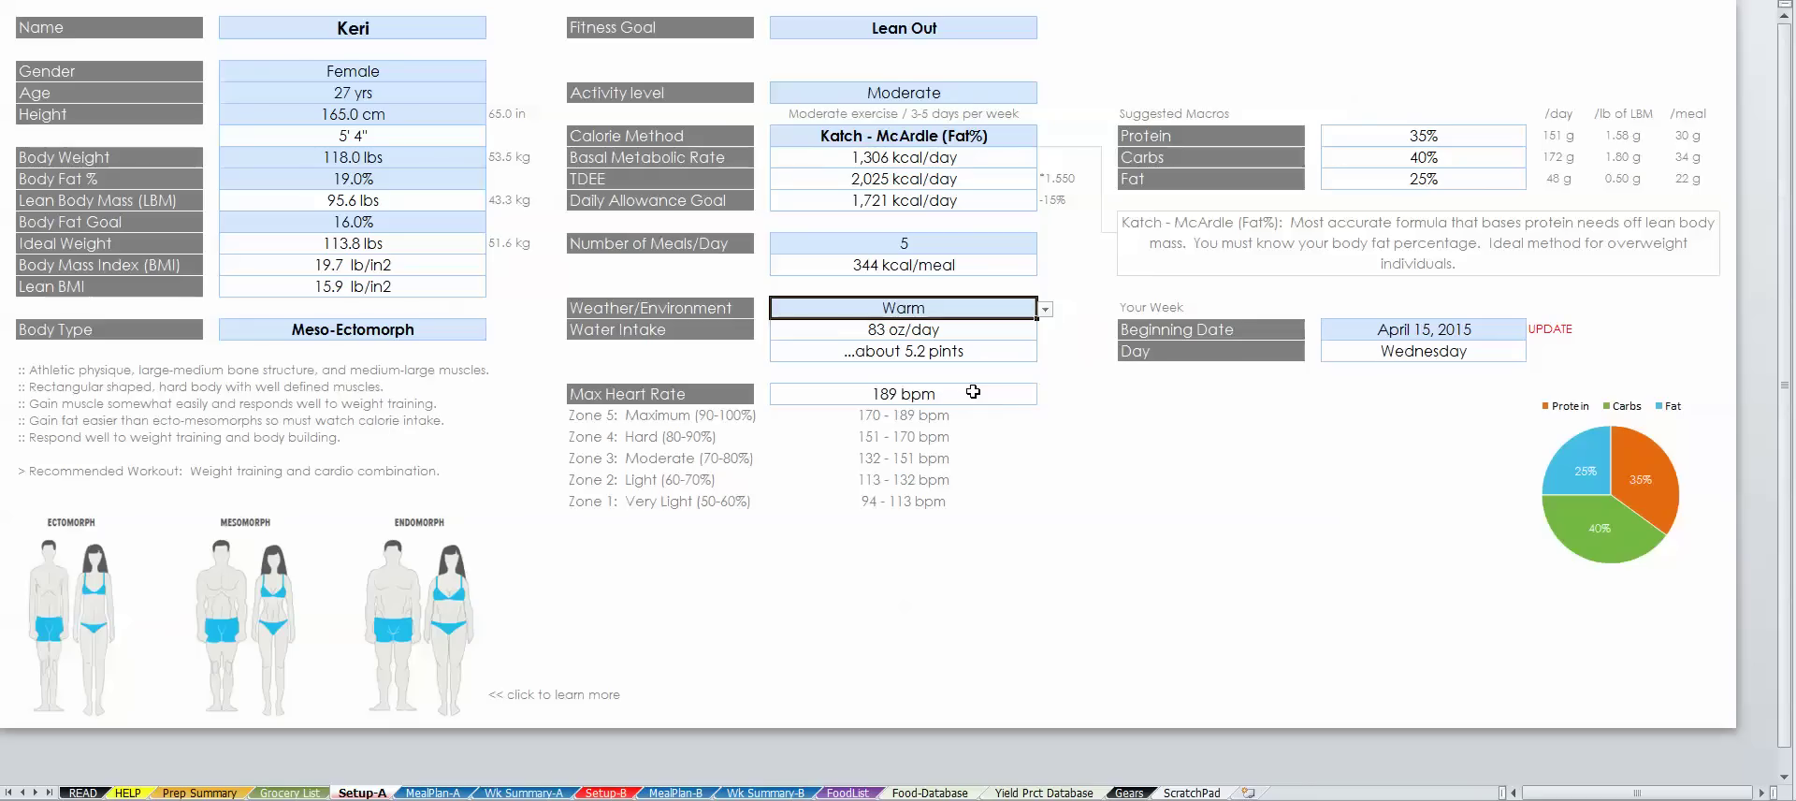
Try June 12, 2015 as the beginning date of the week
left_click(1497, 324)
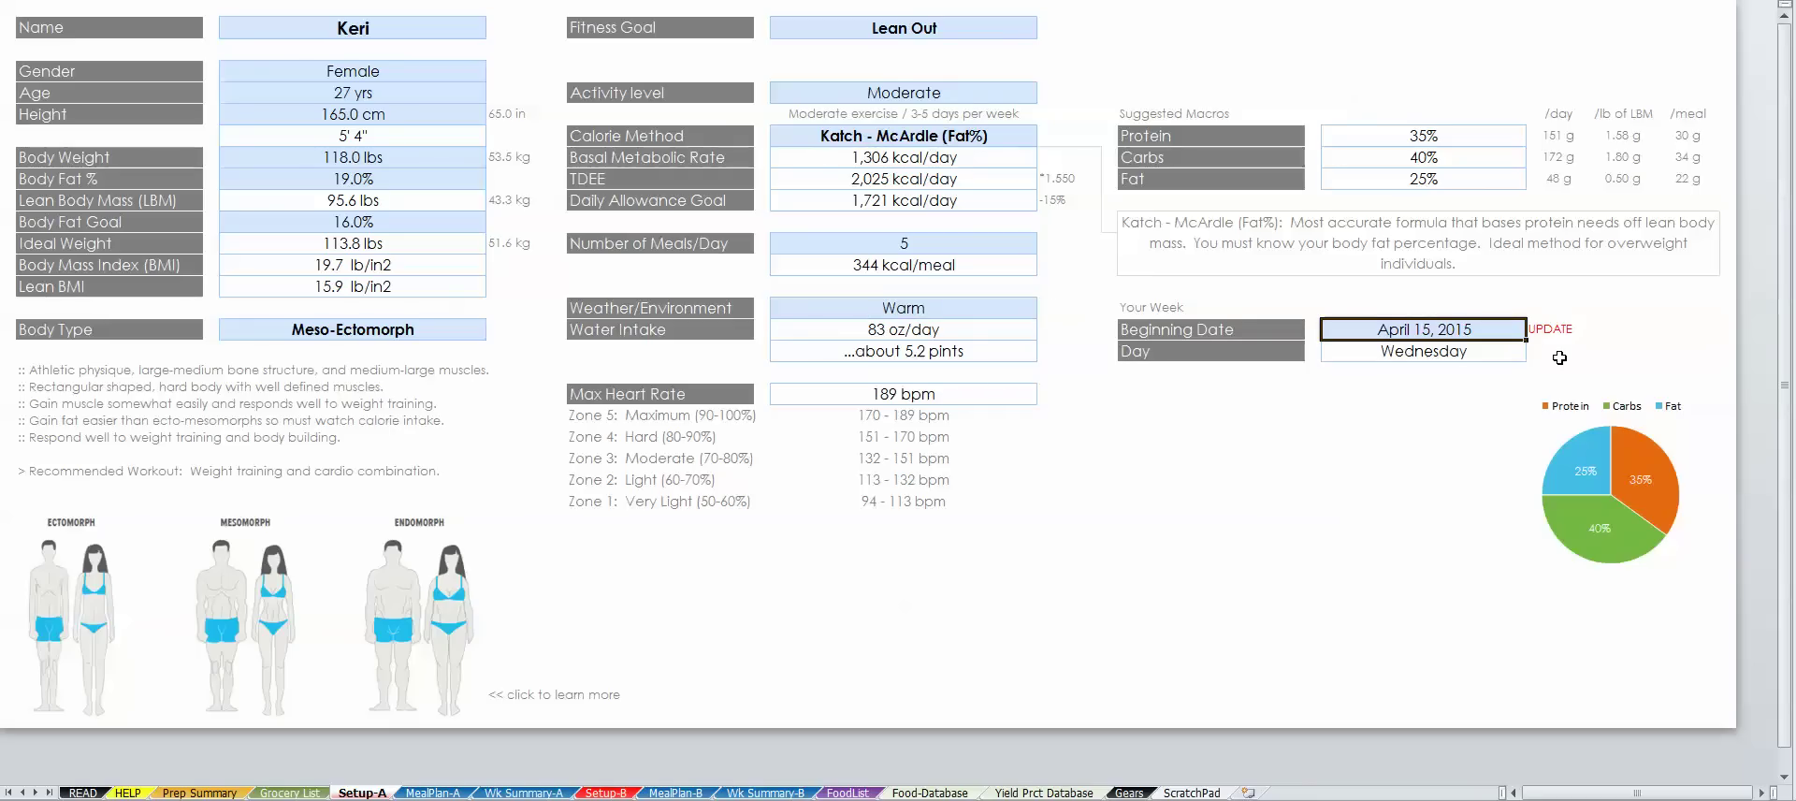
type("6/12")
key("Return")
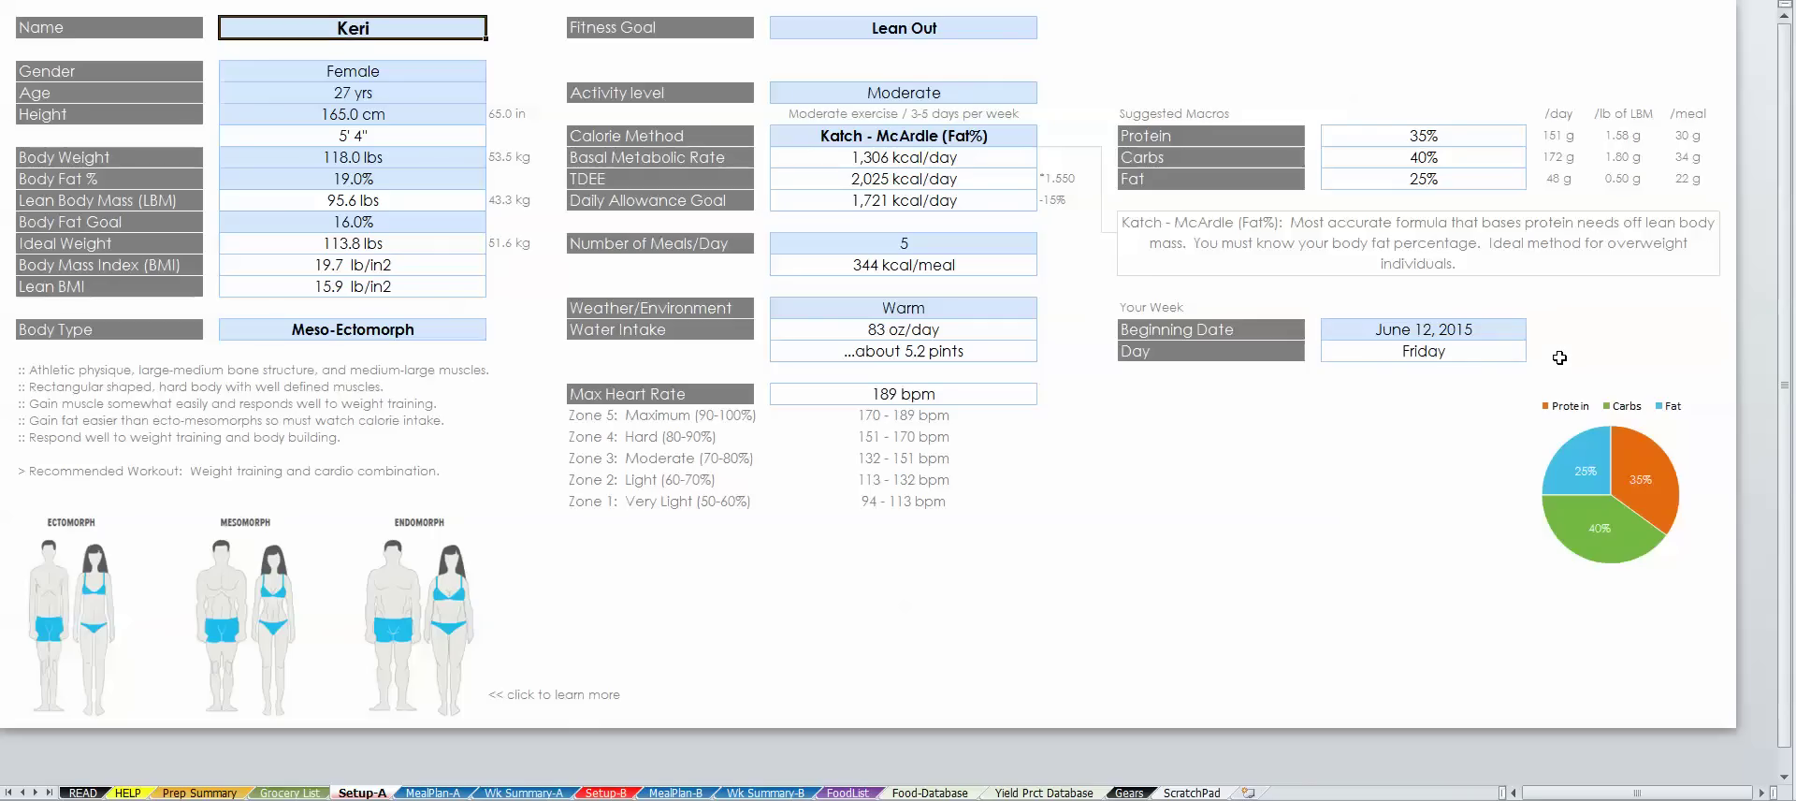
Set the week's beginning date to June 15, 2015
left_click(1481, 329)
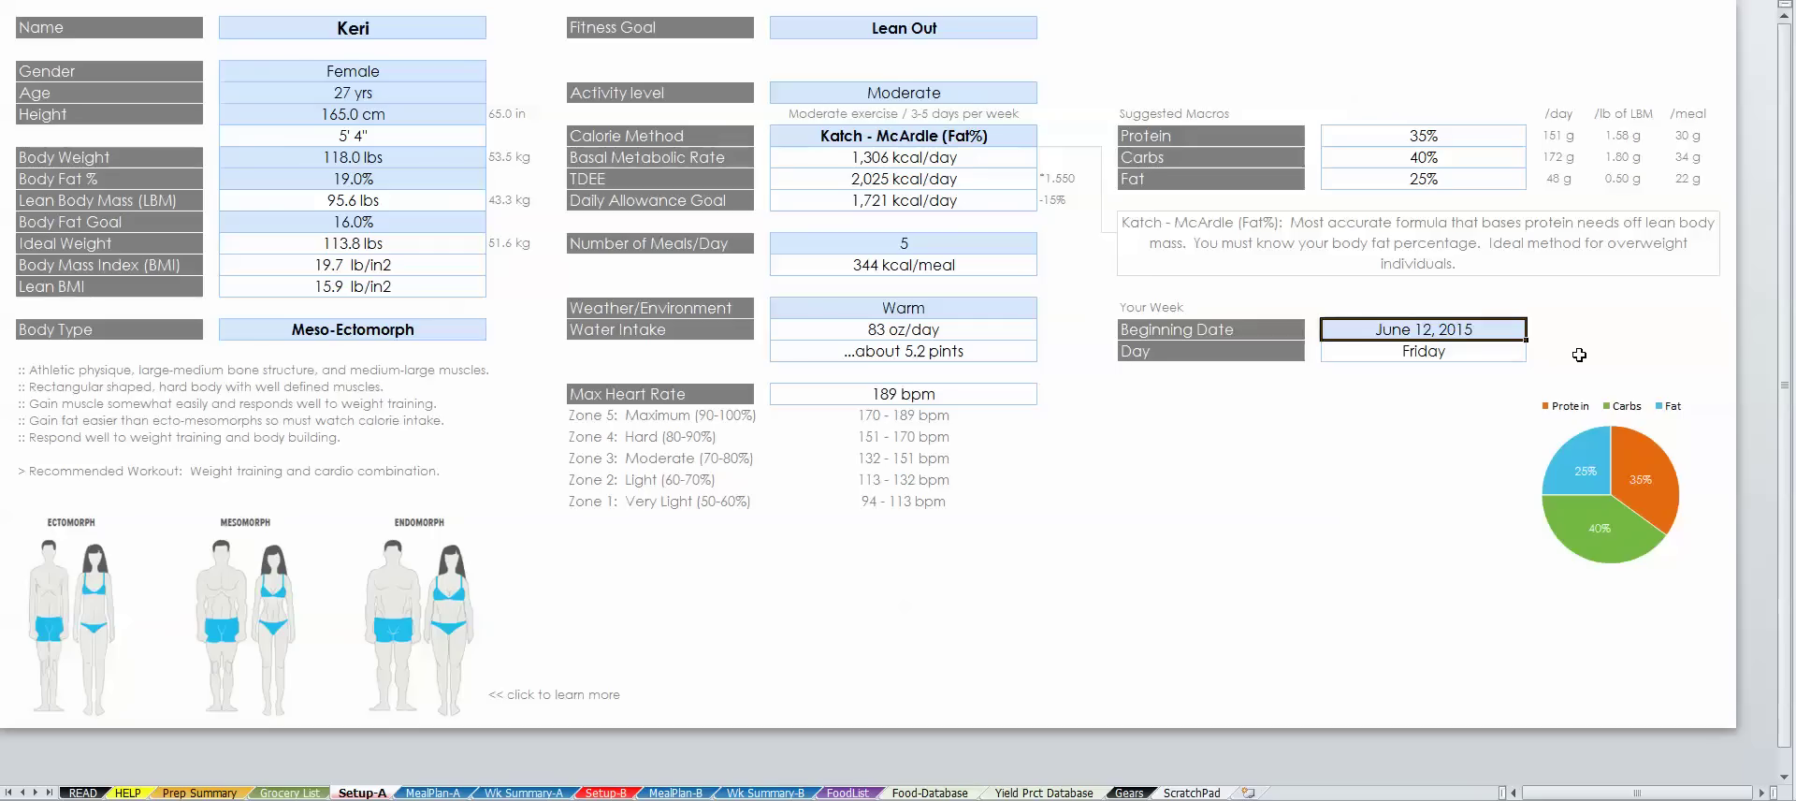
type("6/15")
key("Return")
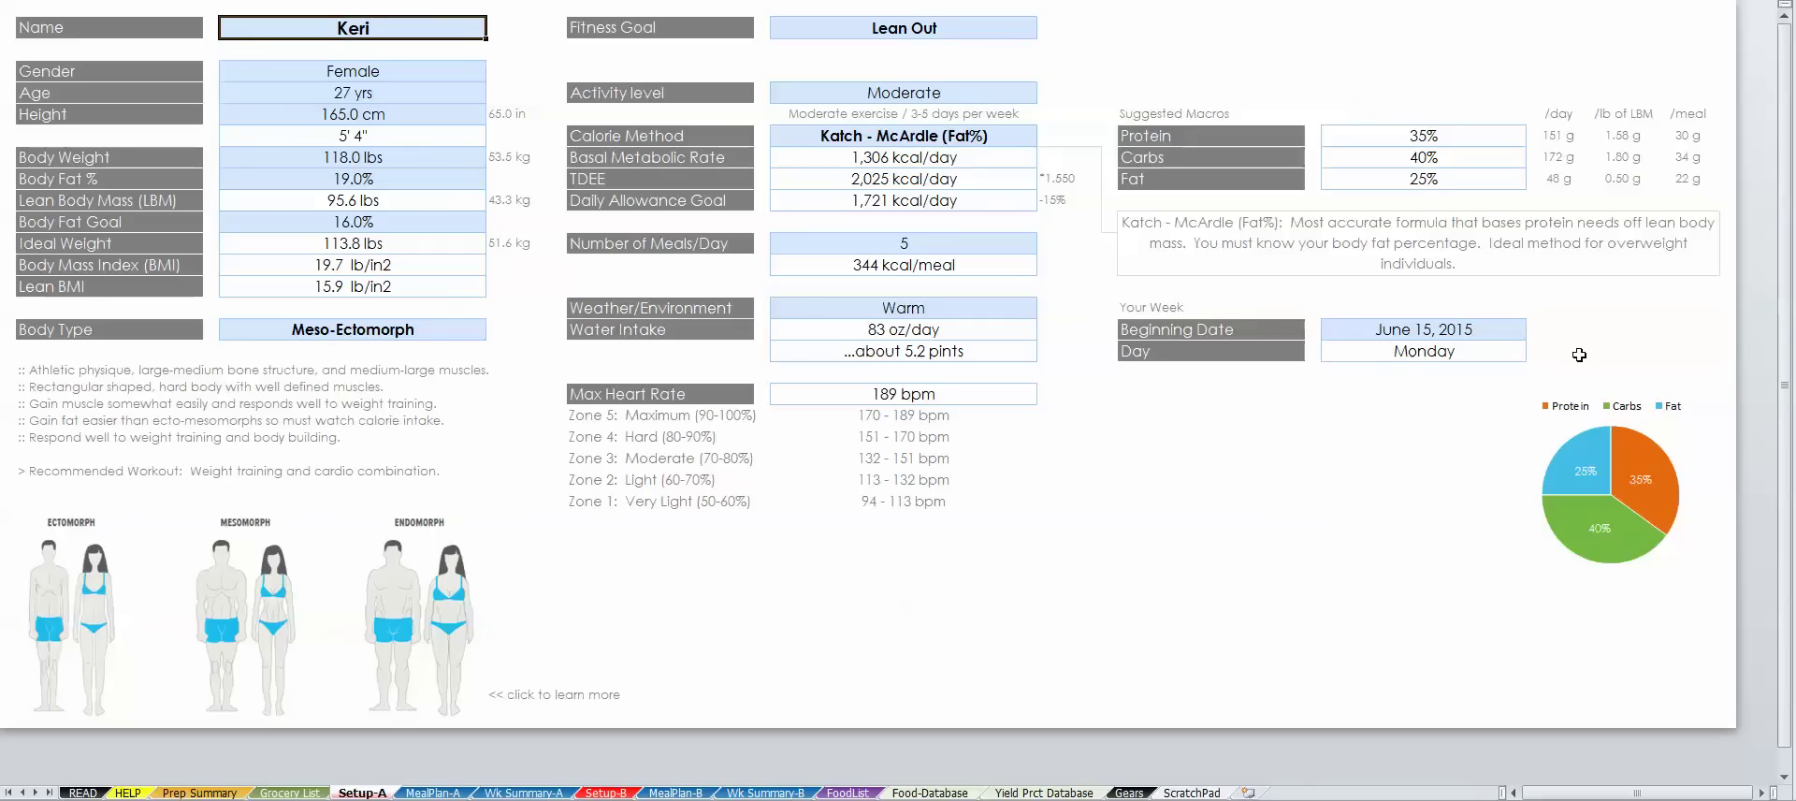